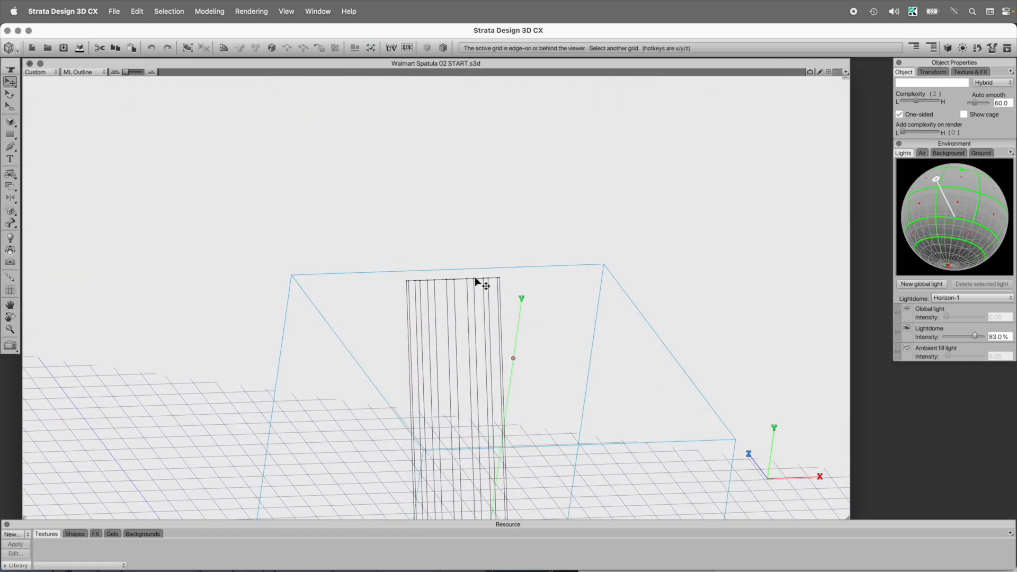
Step: Display the spatula handle in GL Wireframe from the front and set its complexity to 0
left_click(80, 72)
mouse_move(90, 86)
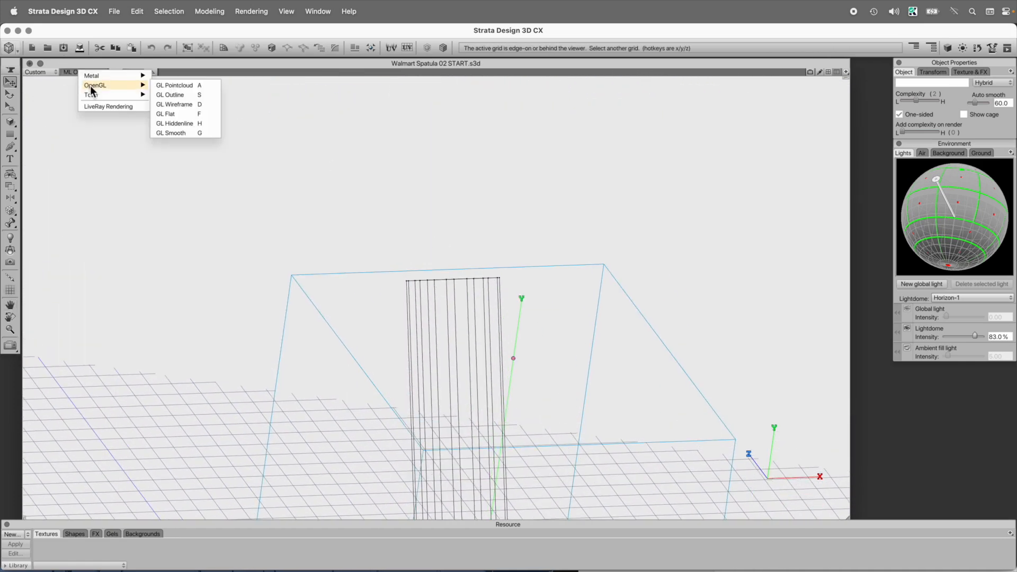
left_click(174, 104)
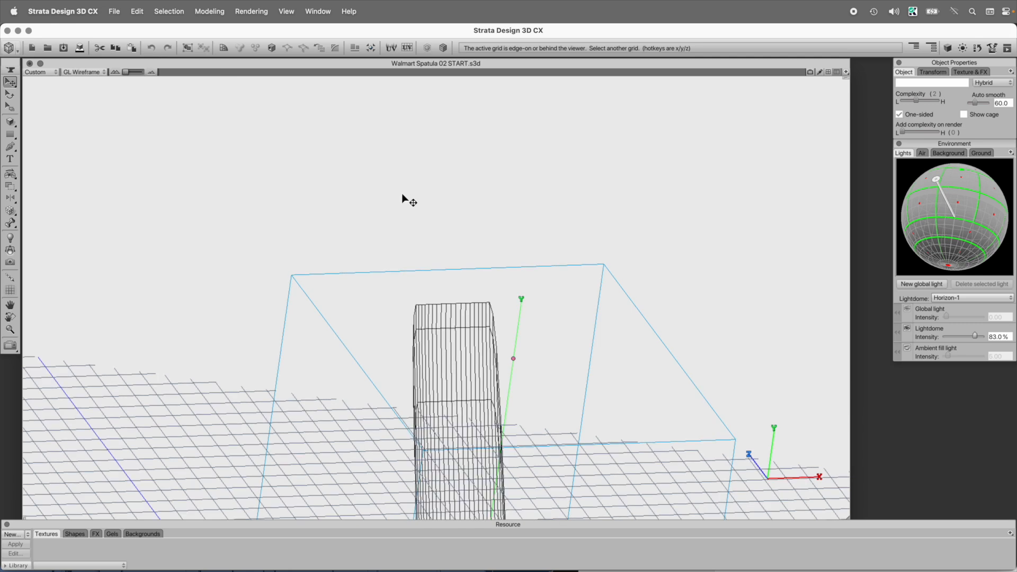
key("super+1")
scroll(457, 284, "down", 4)
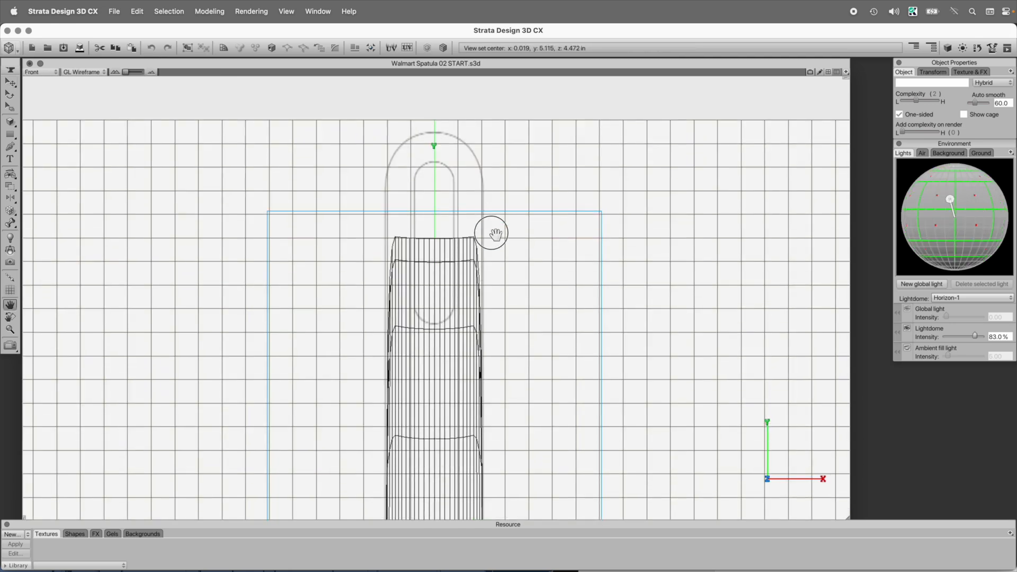
left_click_drag(910, 102, 903, 100)
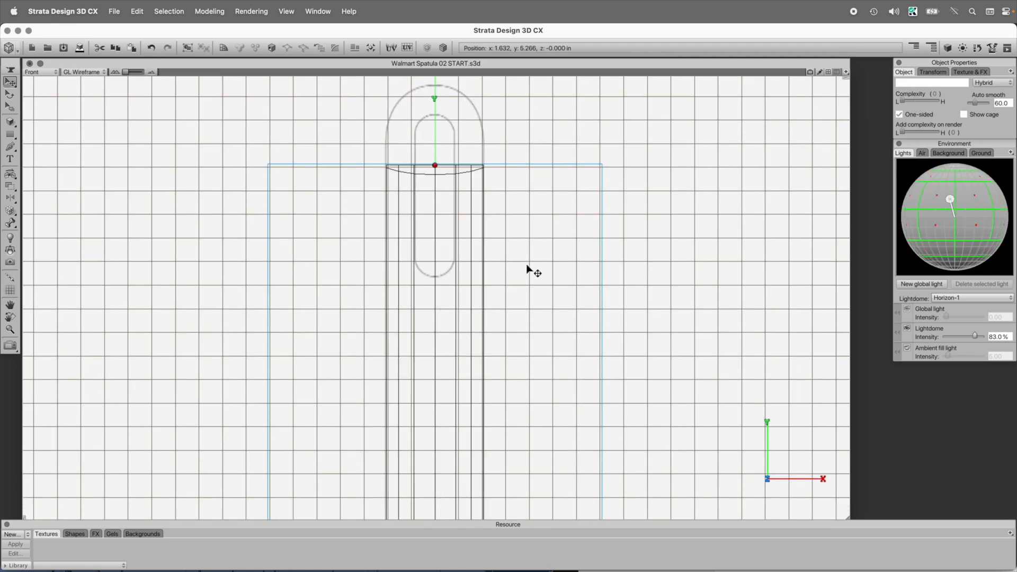
Step: Edit the handle mesh in GL Hiddenline display and place a vertical guide along its centerline
left_click(10, 81)
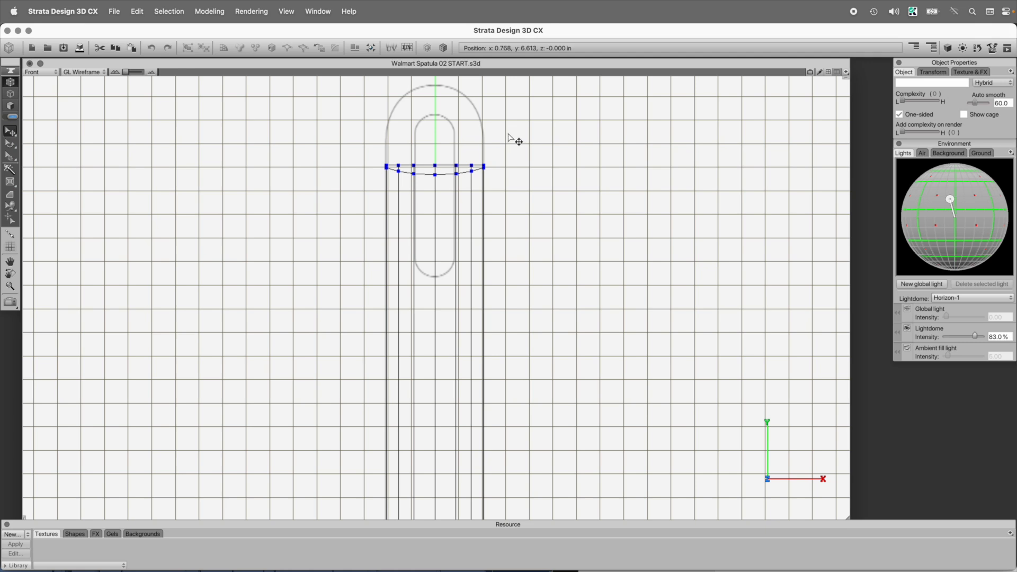
key("h")
left_click(11, 236)
left_click(435, 225)
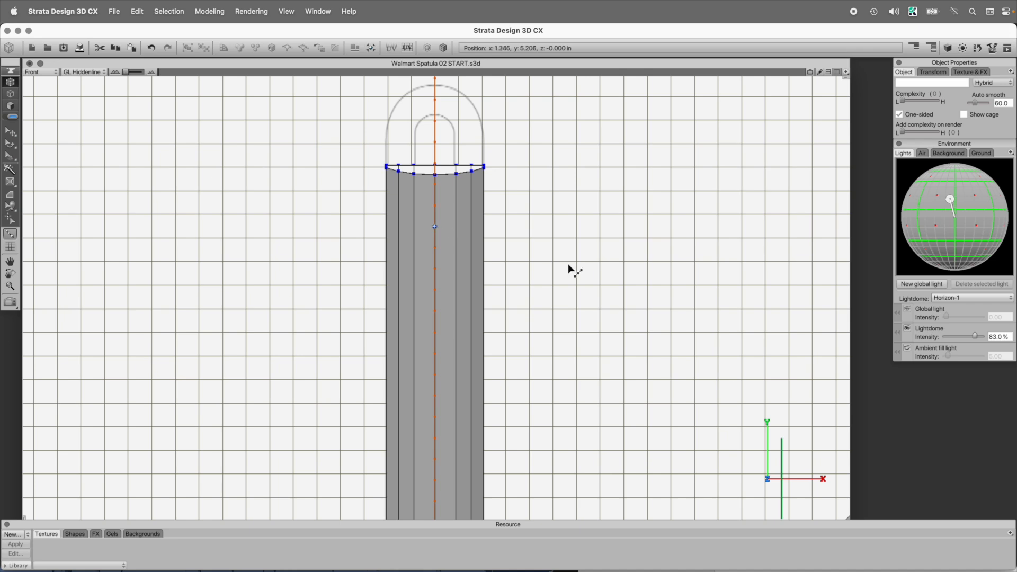
Step: Rename the new guide "Handle Axis" in the Project Window
key("p")
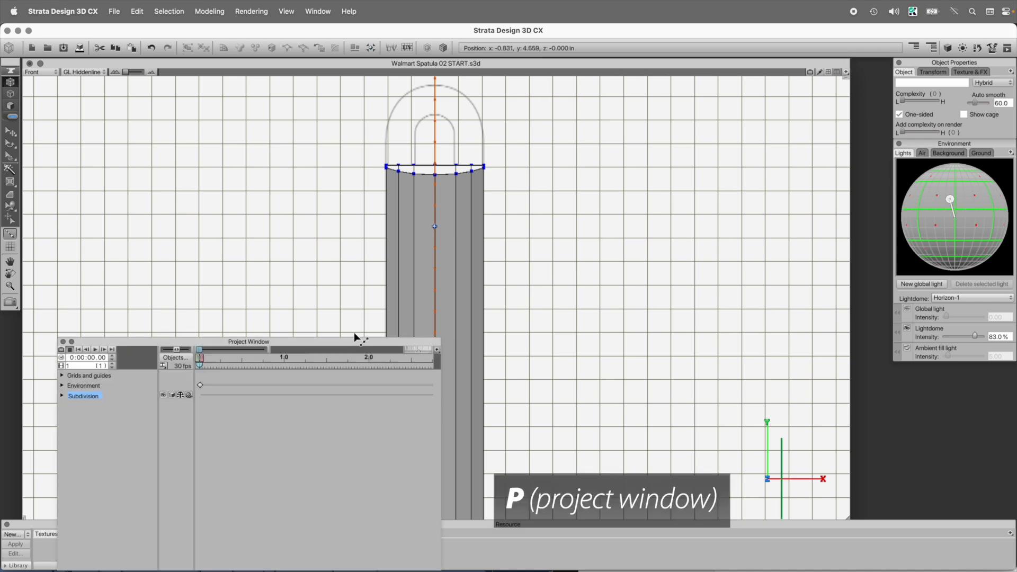
left_click_drag(346, 342, 846, 135)
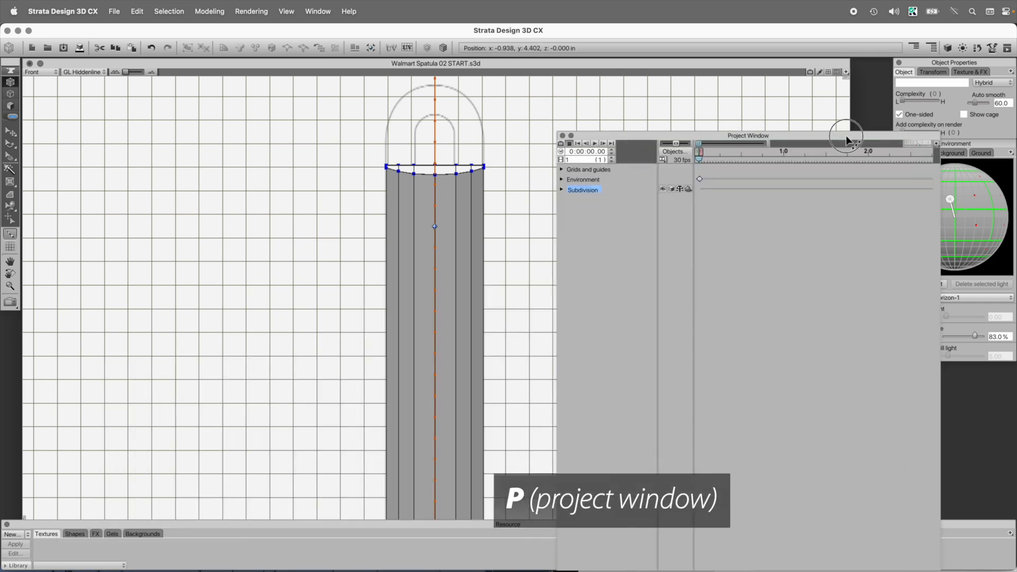
left_click(562, 170)
left_click(566, 190)
left_click(571, 240)
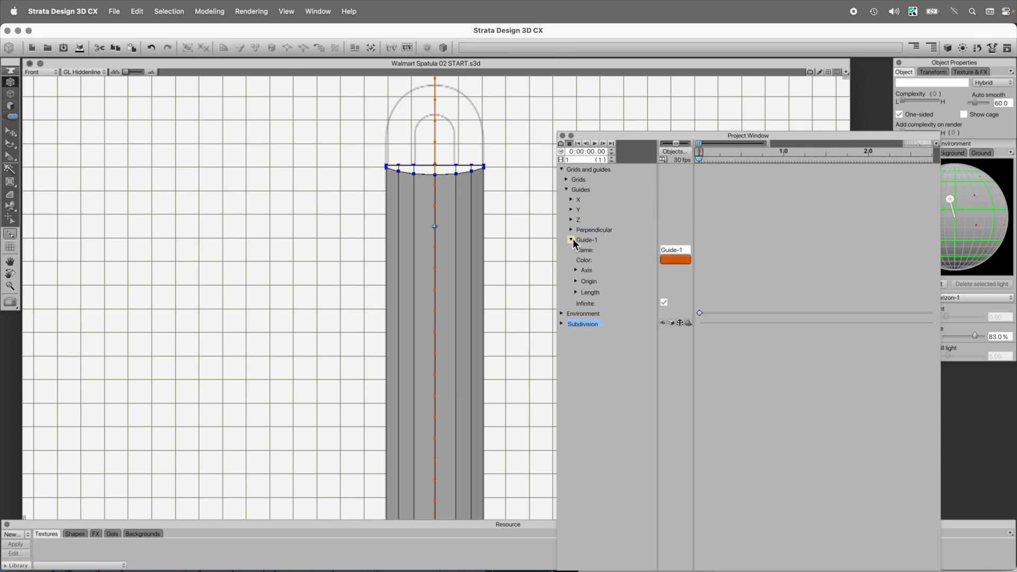
left_click_drag(661, 250, 684, 250)
type("Handle Axis")
key("Return")
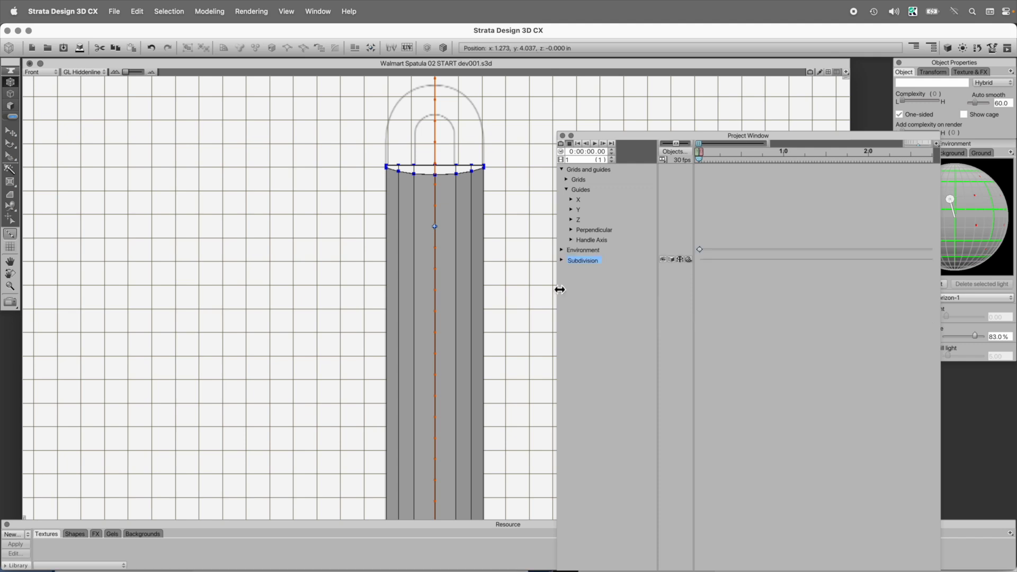
Step: Check which guide is set as current and close the Project Window
left_click(285, 6)
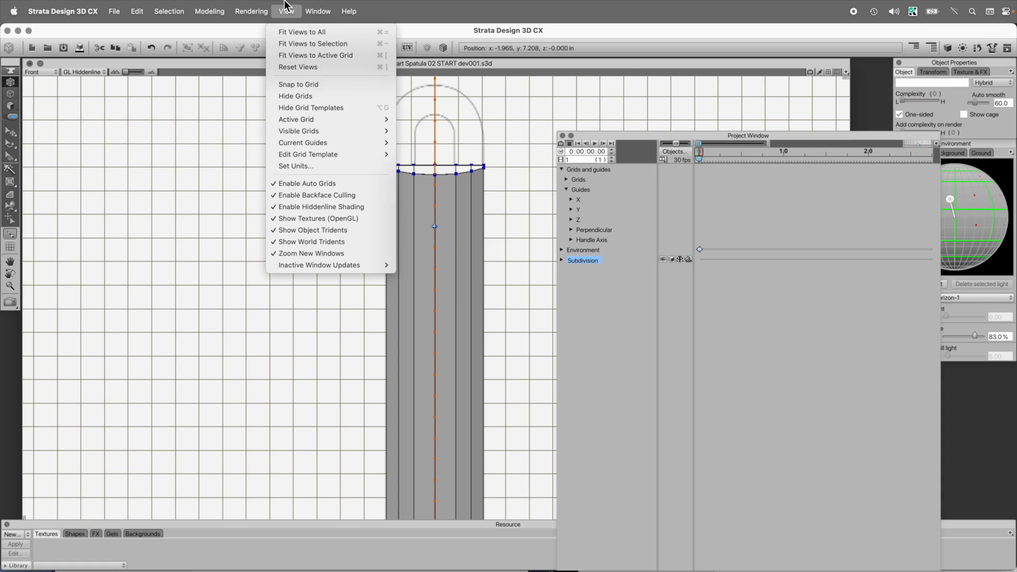
mouse_move(313, 144)
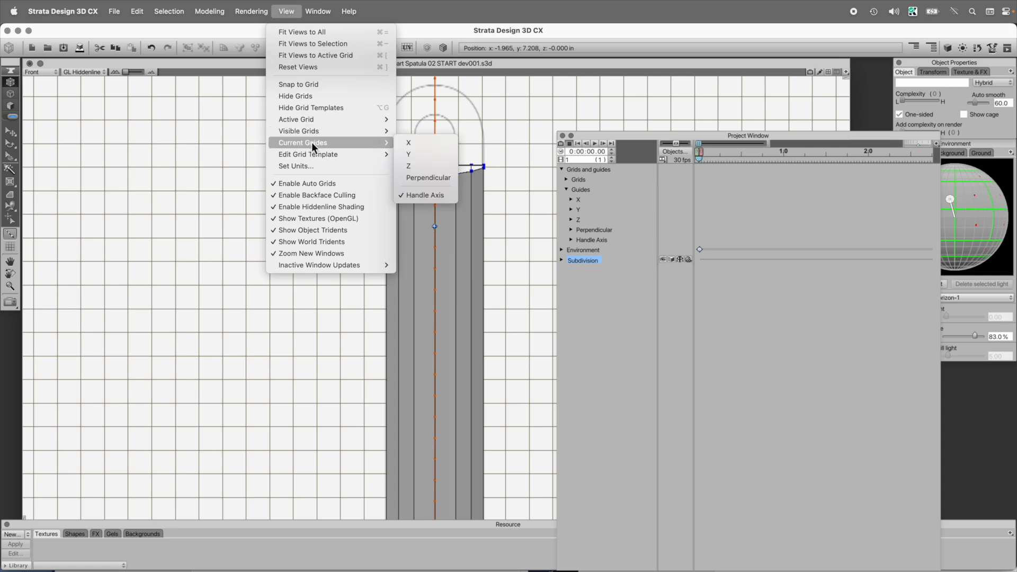
left_click(565, 135)
left_click(563, 136)
Step: Move all vertices at the handle's upper end up to where the template's rounded end begins
left_click(11, 134)
key("space")
left_click(470, 150, "super")
left_click(416, 215, "super")
left_click_drag(432, 334, 488, 193)
key("super+y")
left_click_drag(243, 246, 688, 440)
left_click_drag(489, 341, 488, 295)
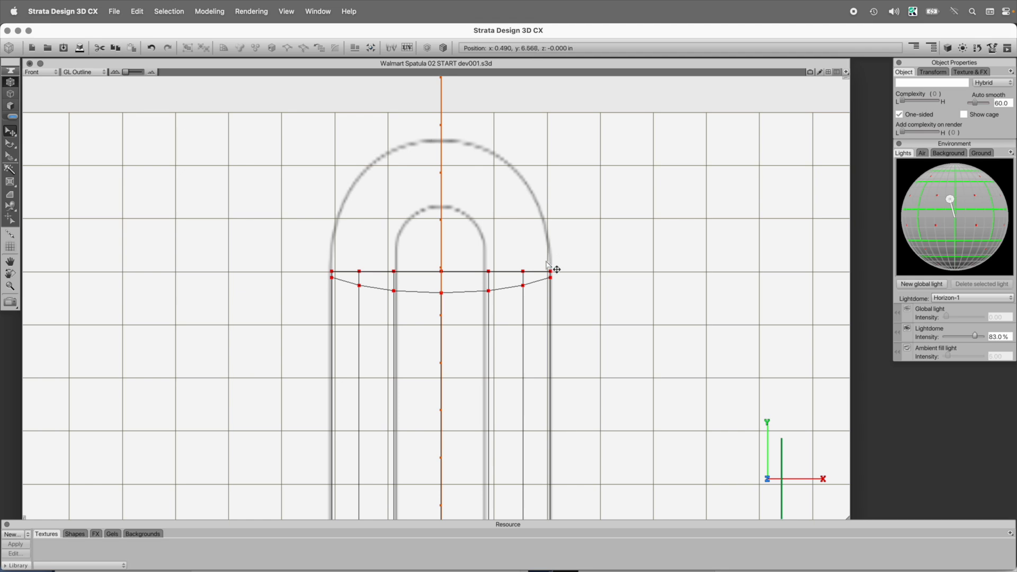
left_click(341, 260)
key("h")
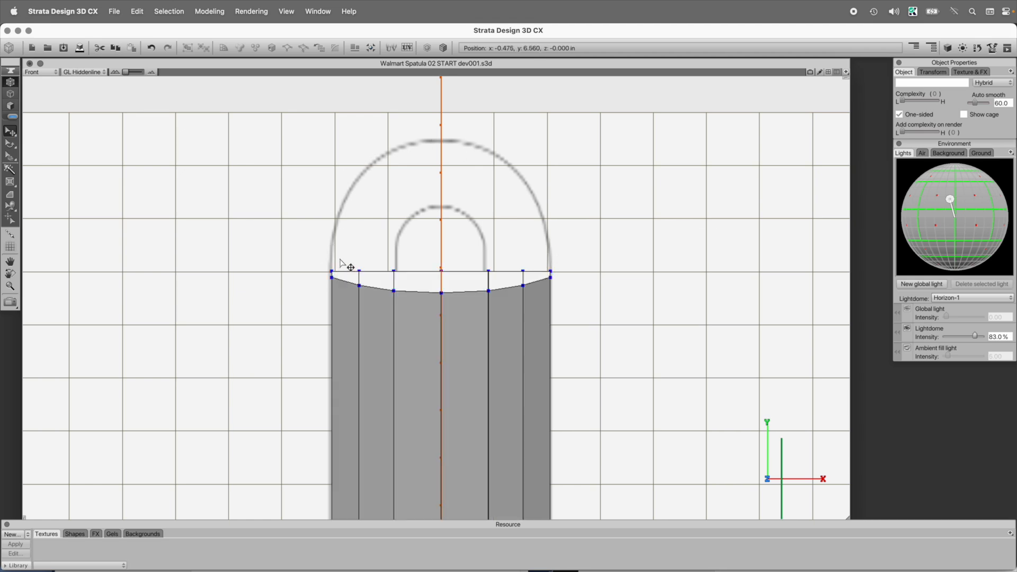
Step: Delete the faces of the handle's top end cap on the right of the Handle Axis guide
left_click(11, 107)
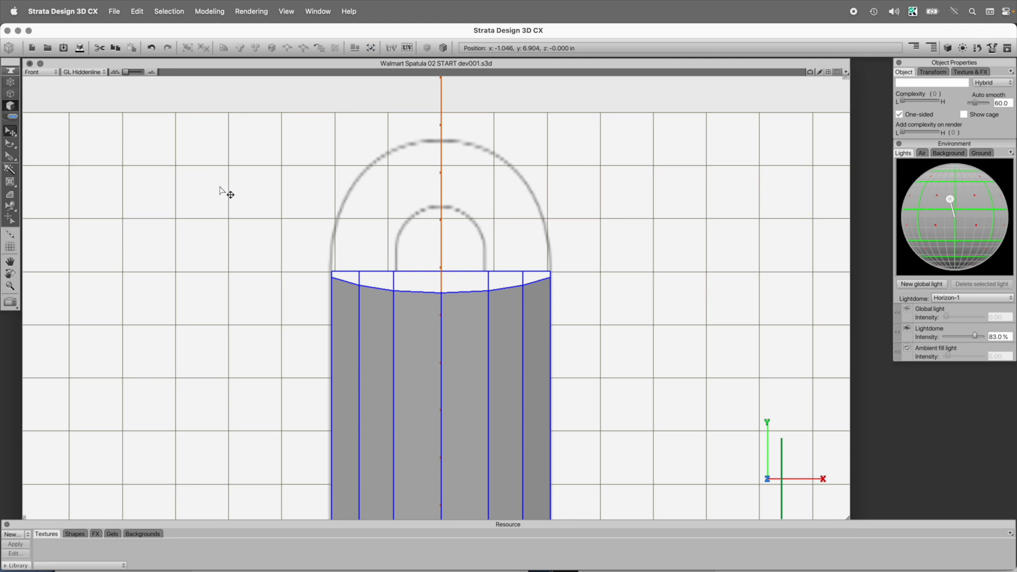
mouse_move(461, 284)
left_mouse_down()
mouse_move(526, 268)
mouse_move(531, 279)
left_mouse_up()
right_click(530, 278)
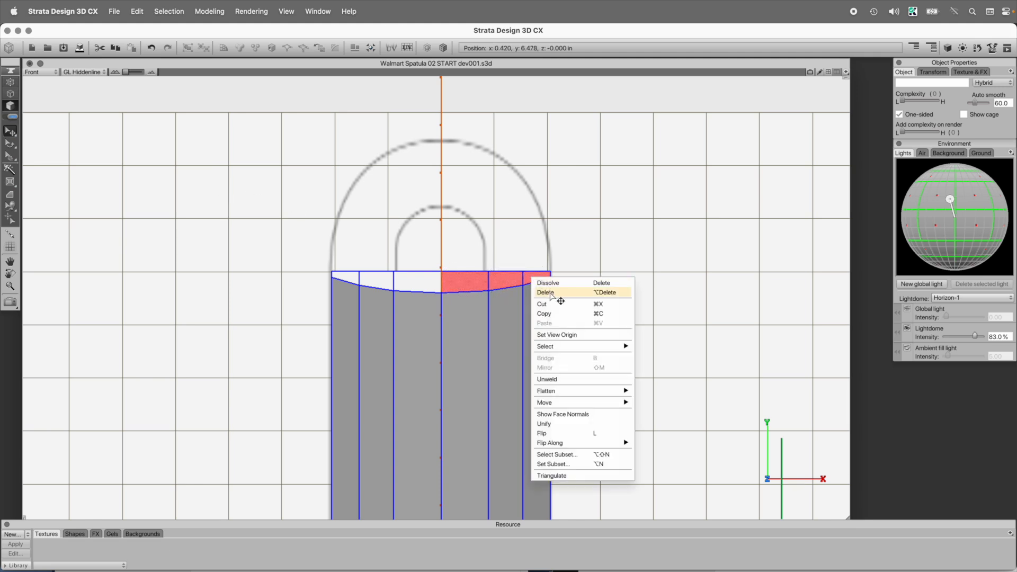
left_click(545, 292)
Step: Dissolve the three remaining faces of the handle's end cap into a single face
key("r")
mouse_move(463, 311)
left_mouse_down()
mouse_move(472, 329)
mouse_move(414, 340)
left_mouse_up()
left_click(433, 277)
left_click(406, 274, "shift")
left_click(374, 263, "shift")
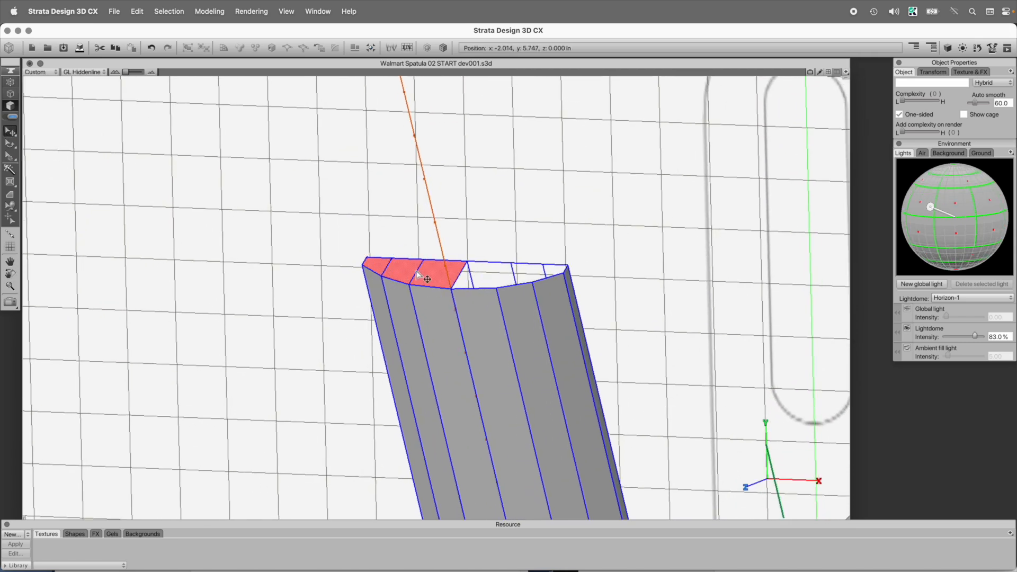
right_click(444, 280)
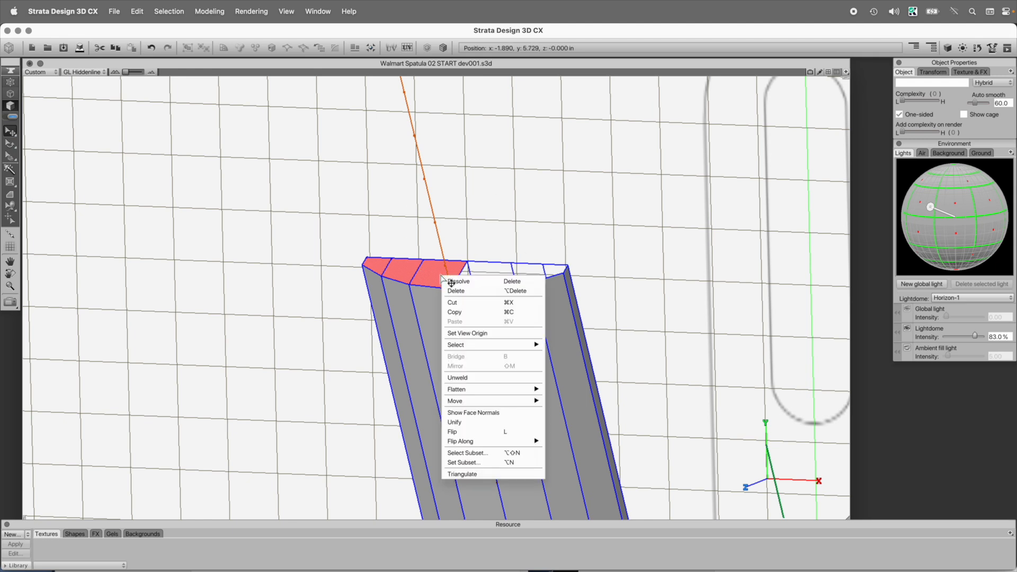
left_click(473, 280)
Step: Cut the merged half-cap face out of the handle mesh and paste it as a separate object
left_click(450, 289)
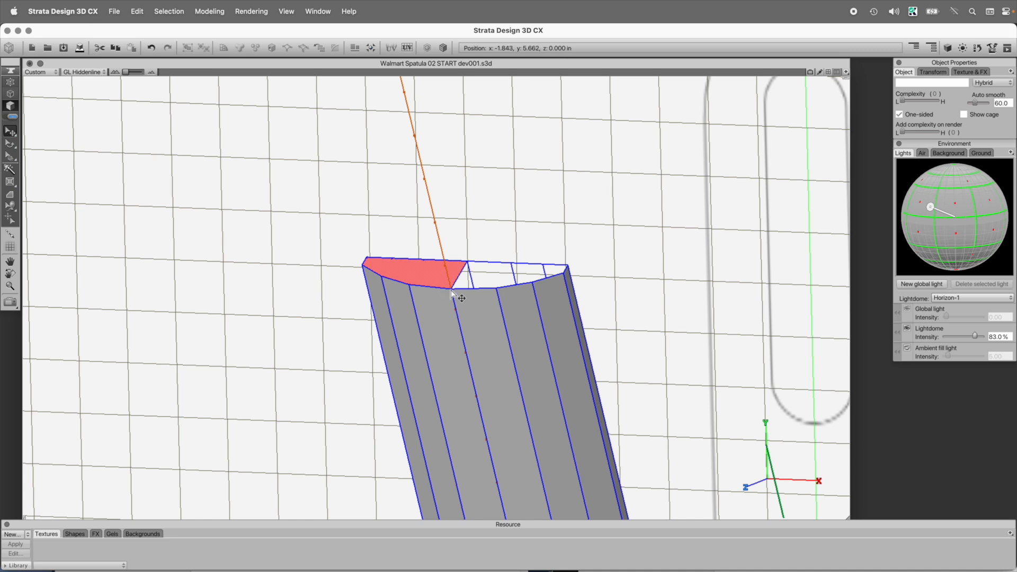
left_click(454, 286, "super")
left_click_drag(514, 263, 392, 291)
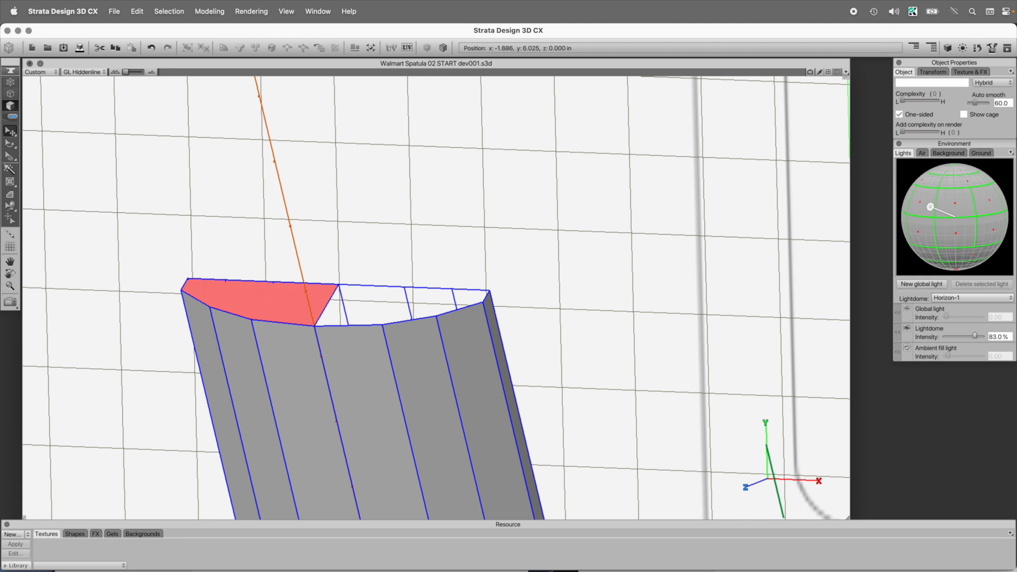
left_click(299, 214)
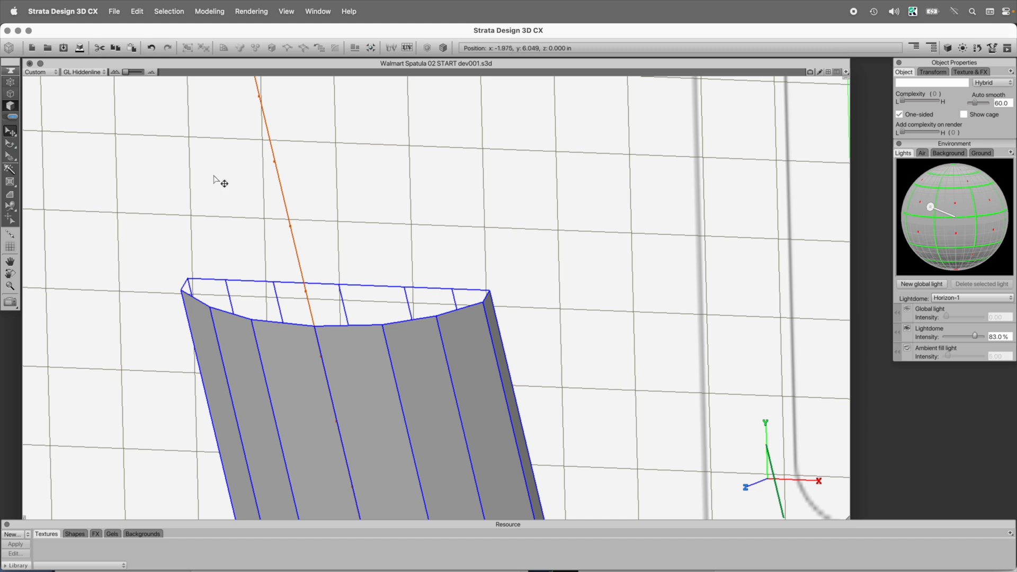
left_click(16, 79)
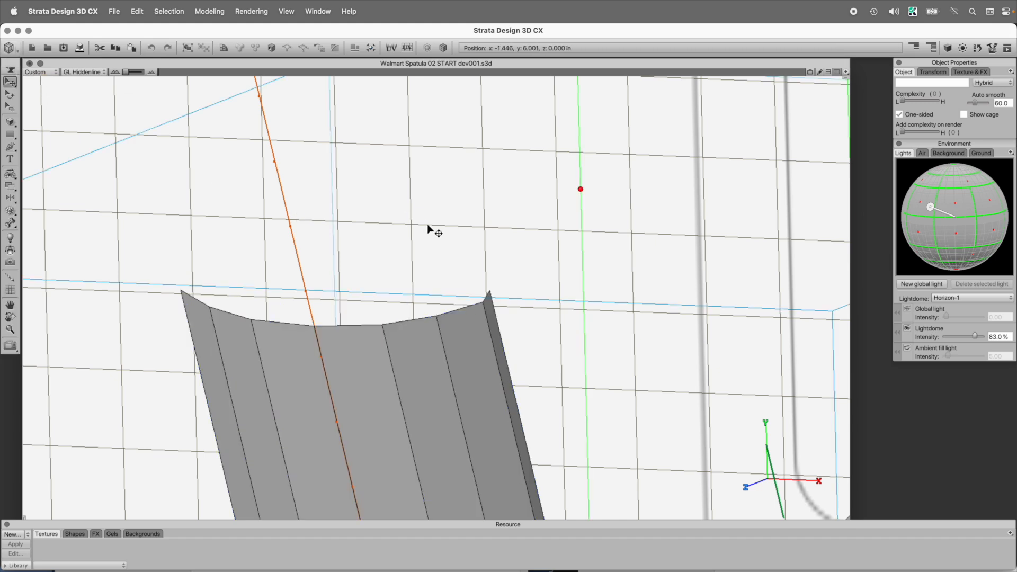
key("super+v")
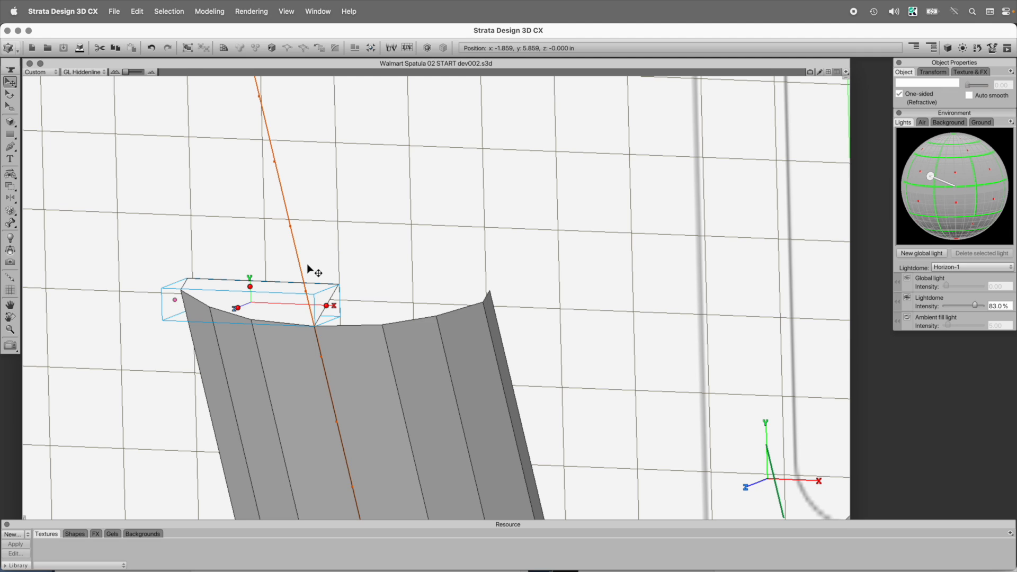
Step: Place a grid on the plane of the pasted half-cap and draw a small rectangle on it beyond the handle's end
left_click(10, 290)
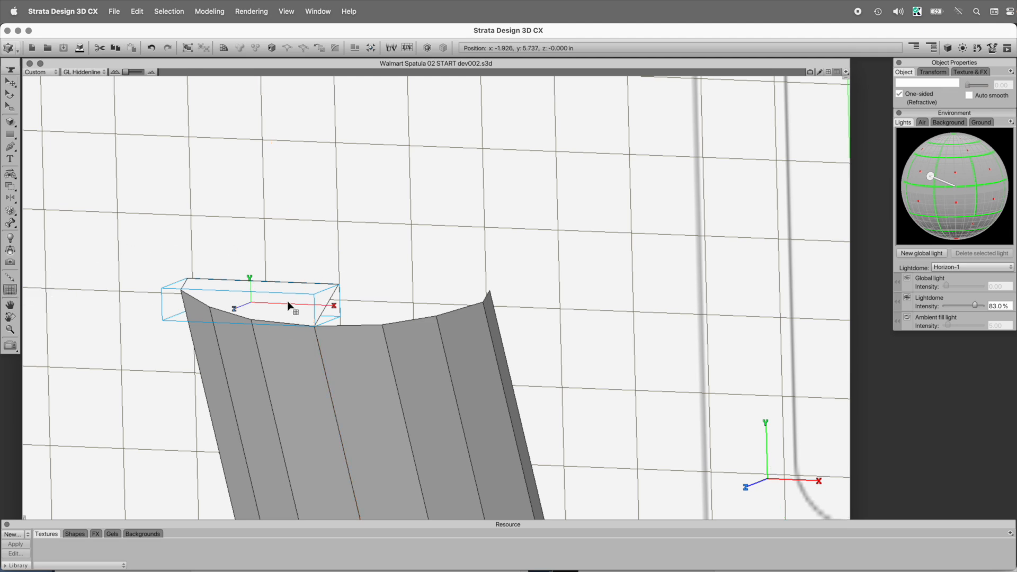
left_click(288, 305)
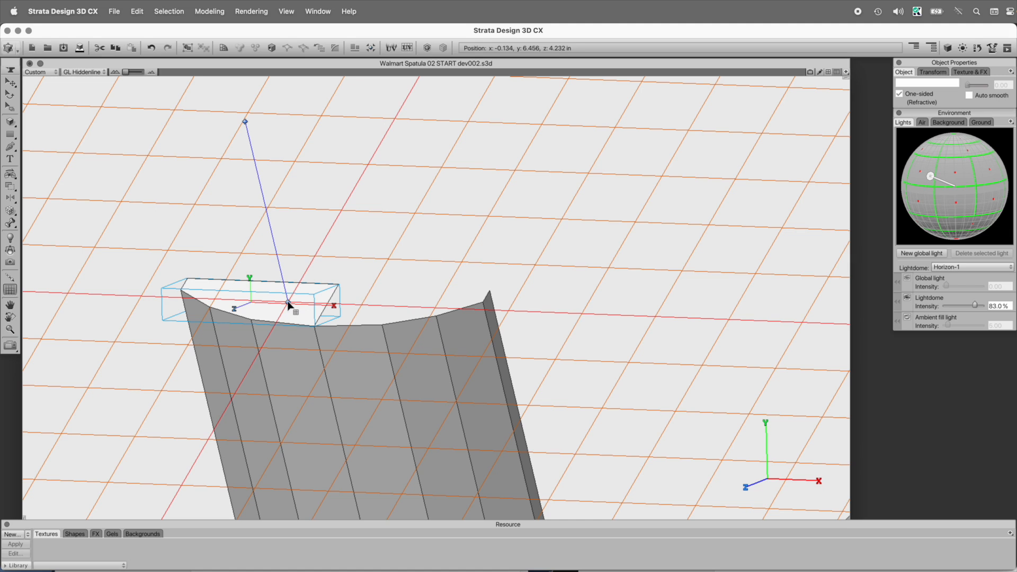
left_click(10, 134)
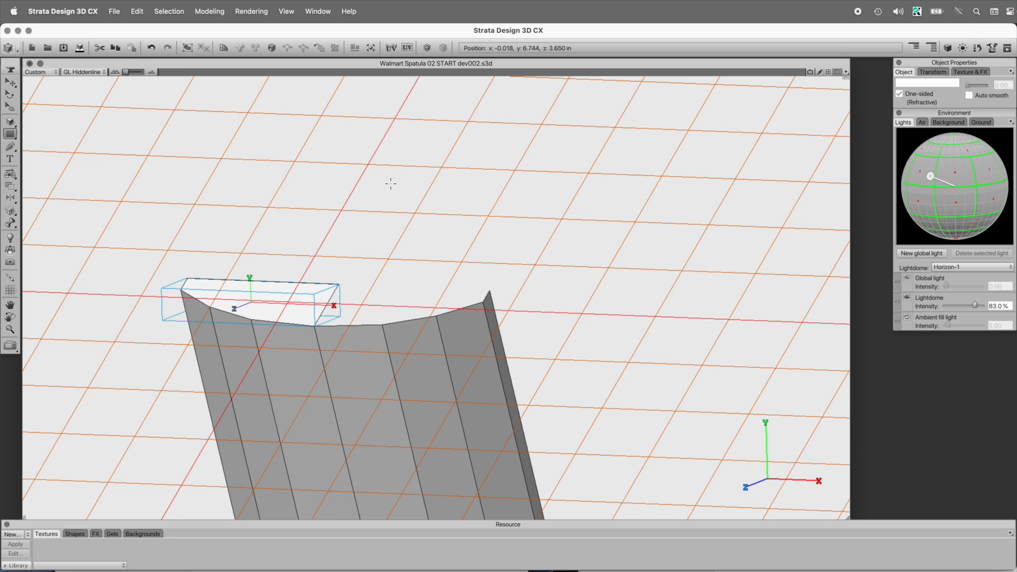
left_click_drag(286, 148, 306, 164)
left_click(10, 82)
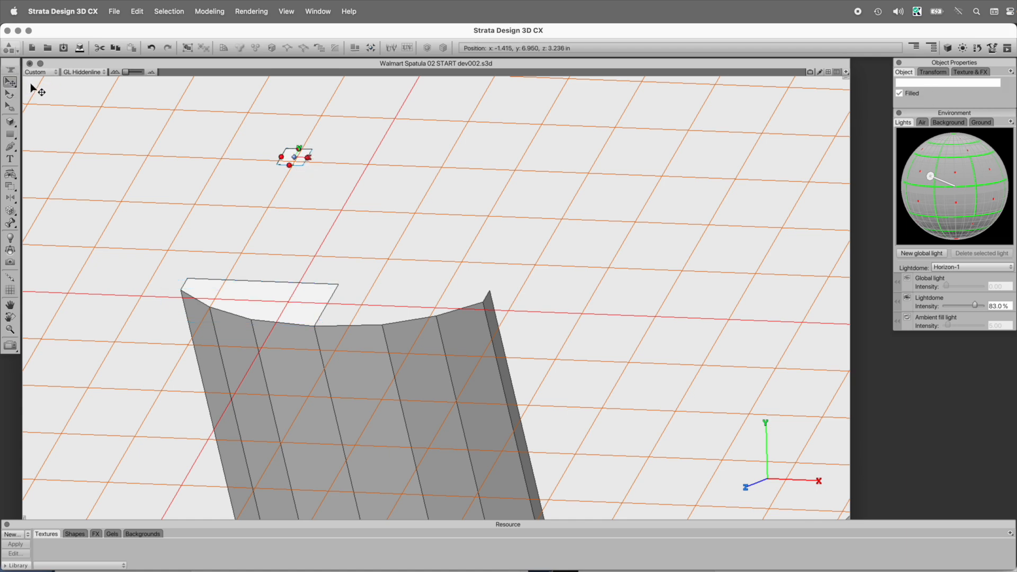
Step: Convert the small rectangle to a polygon mesh
left_click(9, 49)
left_click(53, 129)
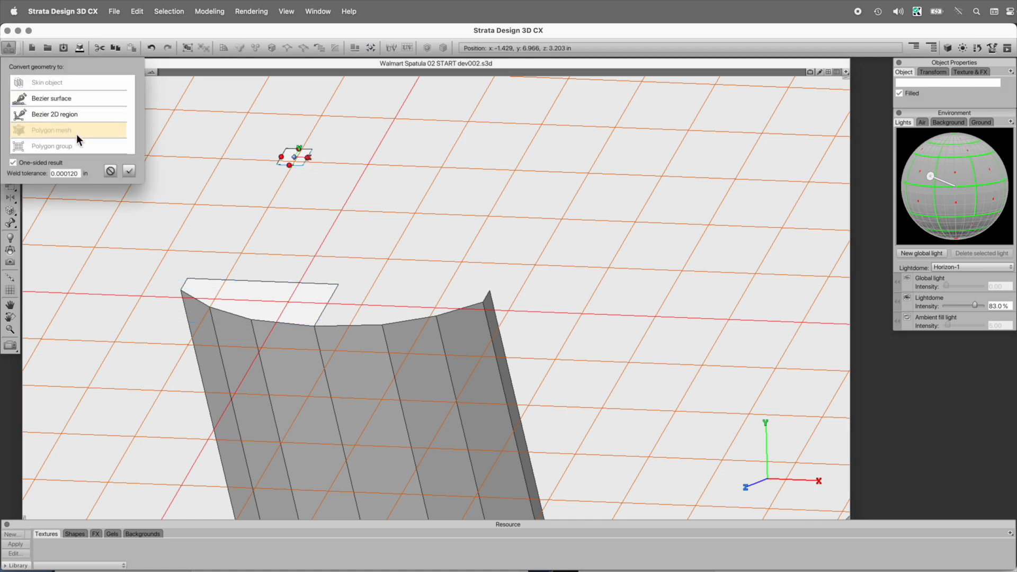
left_click(129, 171)
Step: Cut the half-cap object and paste it into the small rectangle's mesh so it takes on the grid's orientation
left_click(330, 295)
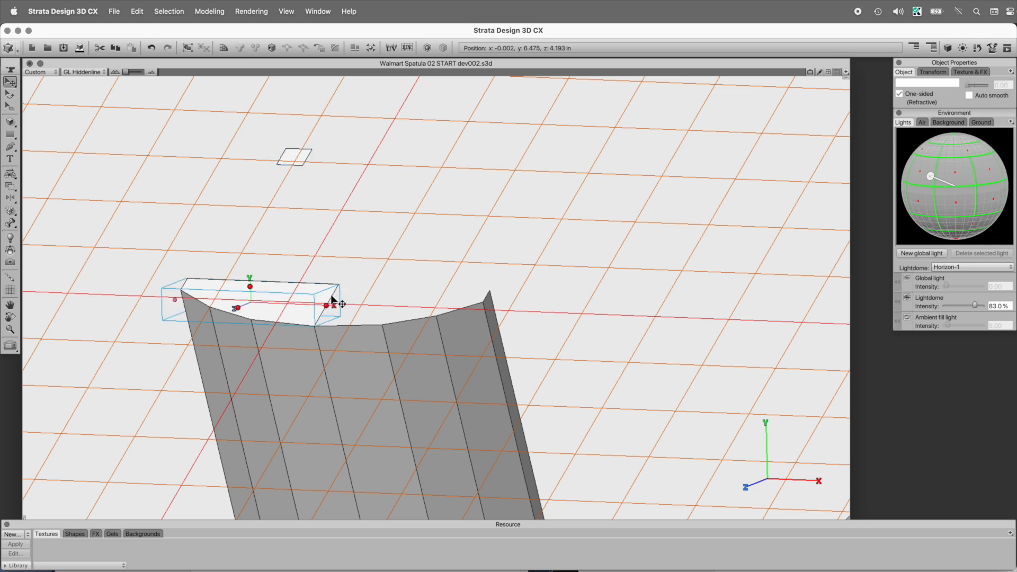
right_click(332, 301)
left_click(431, 302)
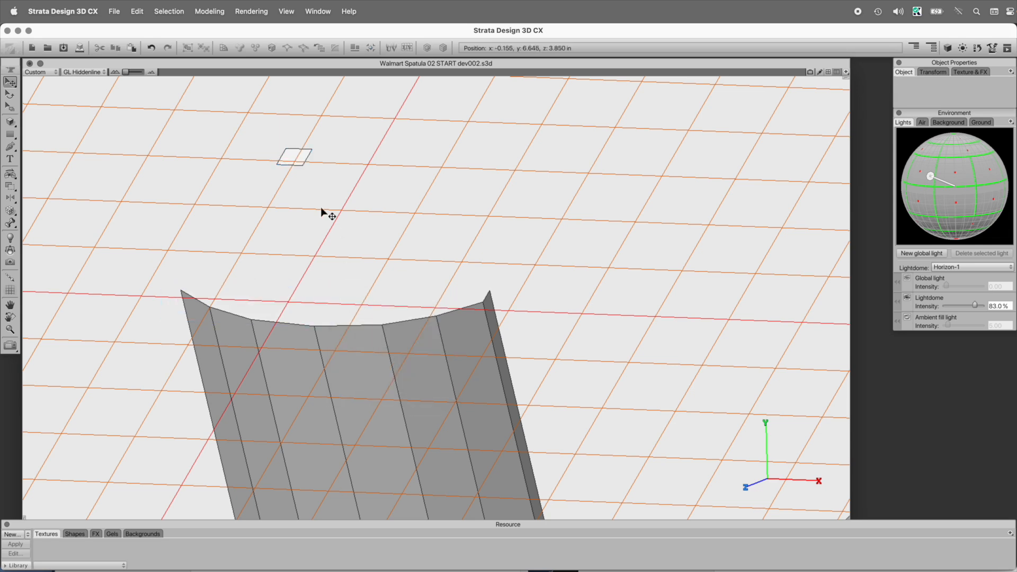
left_click(303, 165)
left_click(11, 70)
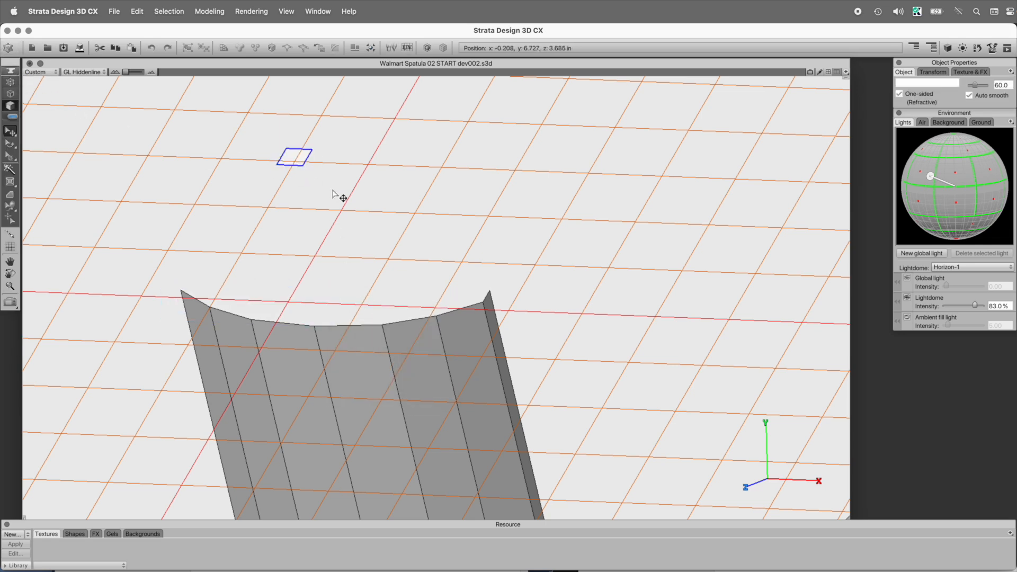
right_click(458, 151)
left_click(481, 194)
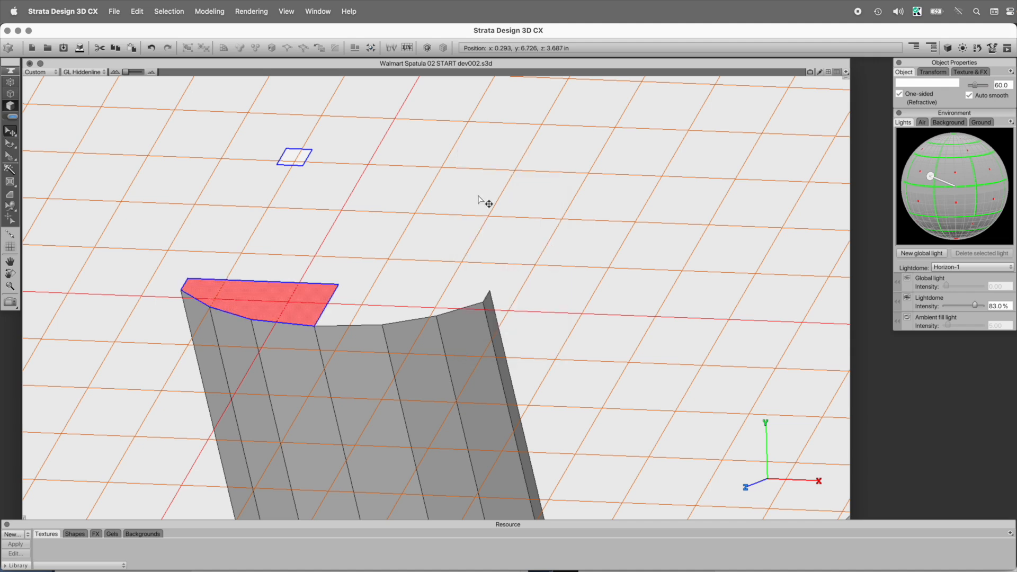
Step: Delete the small rectangular face from the combined mesh and finish editing the half-cap
left_click(305, 162)
right_click(414, 158)
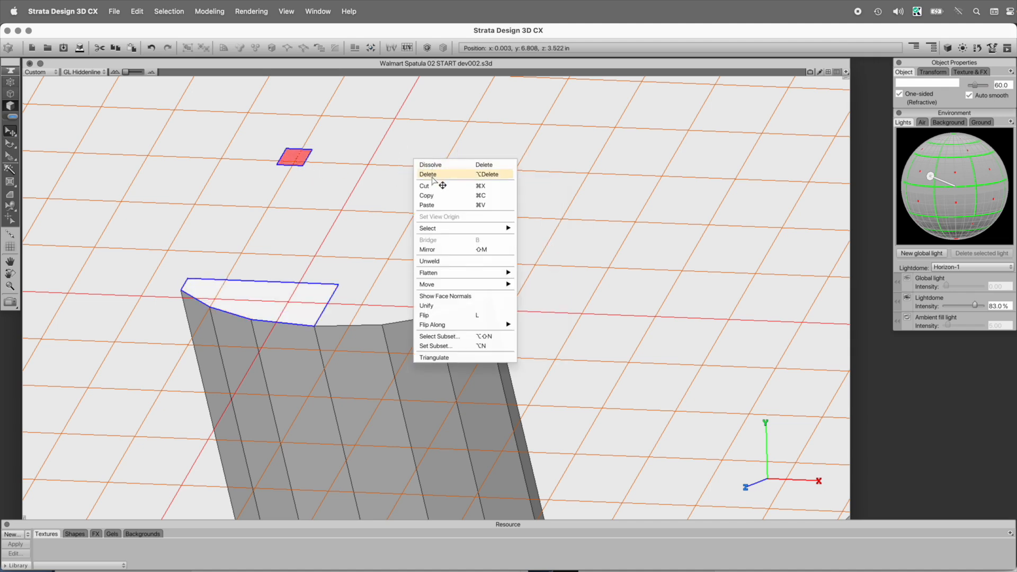
left_click(432, 176)
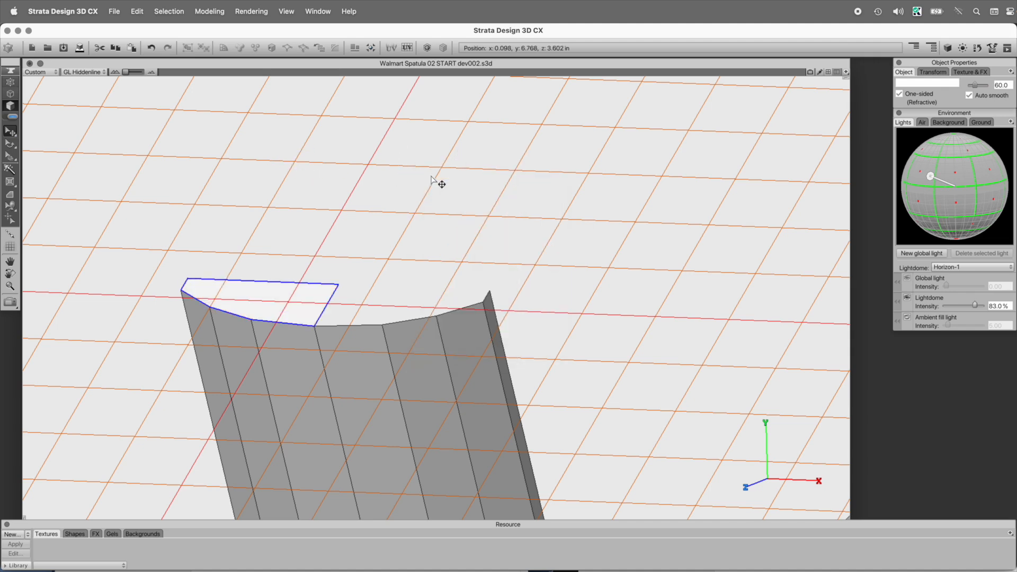
left_click(8, 74)
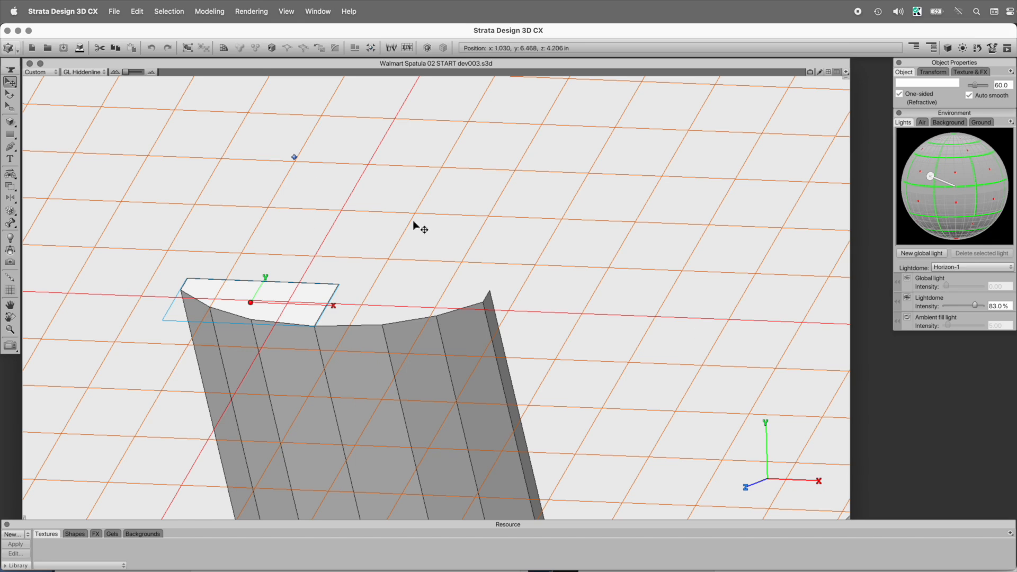
Step: Convert the half-cap to a polygon group and lathe it about its inner edge on the handle's centre line
left_click(15, 52)
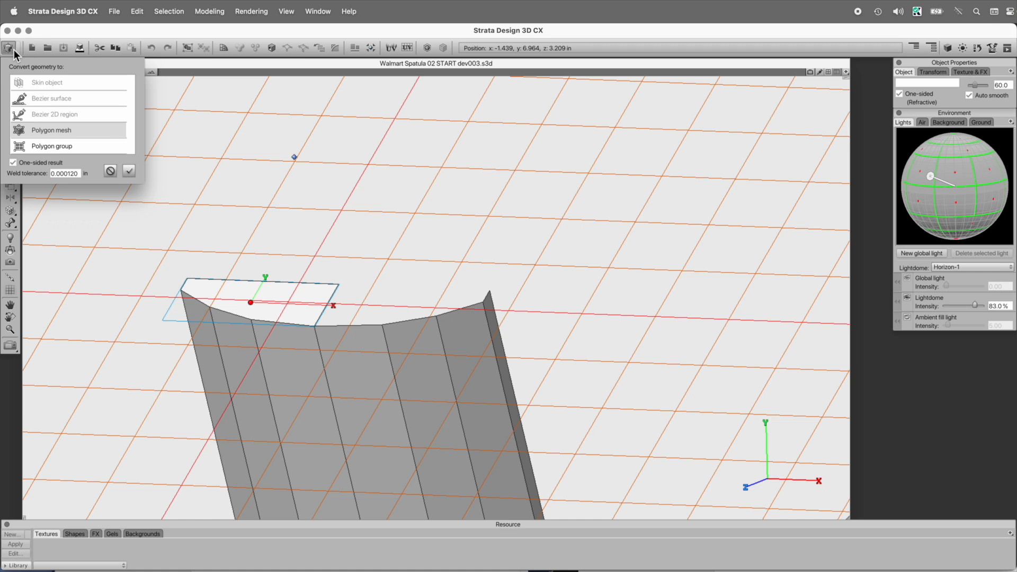
left_click(46, 144)
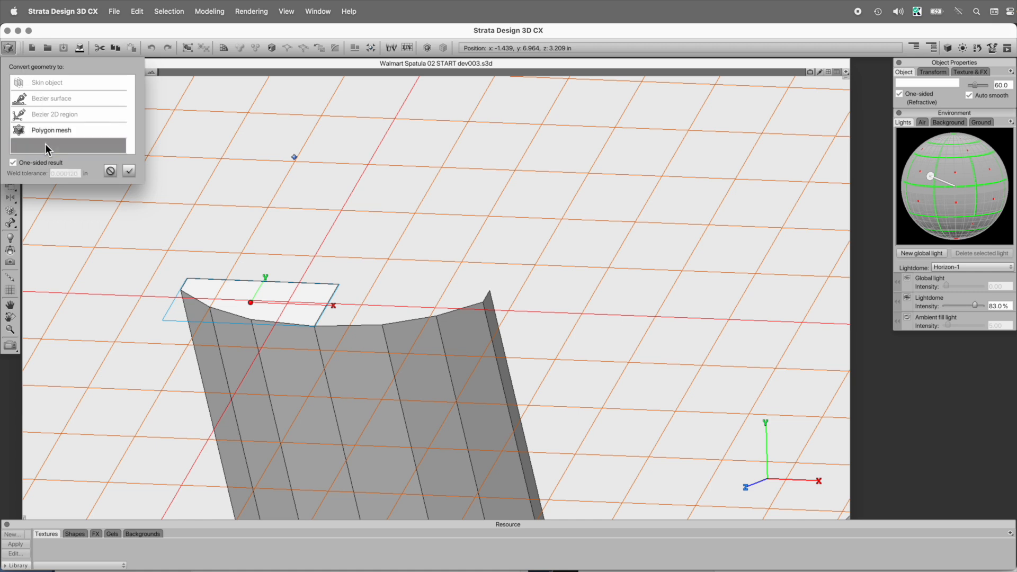
left_click(130, 171)
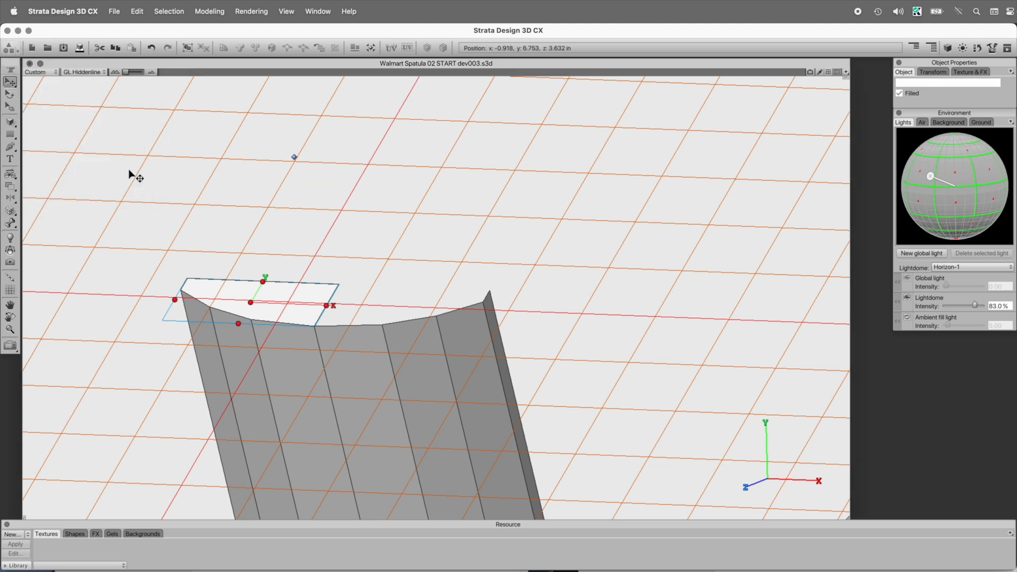
left_click_drag(10, 174, 61, 218)
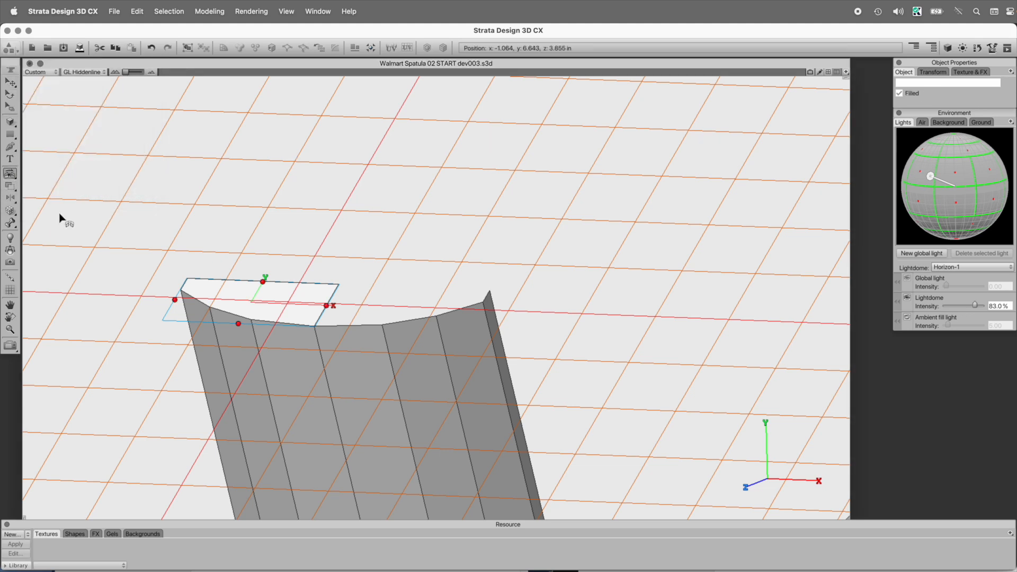
left_click(176, 305)
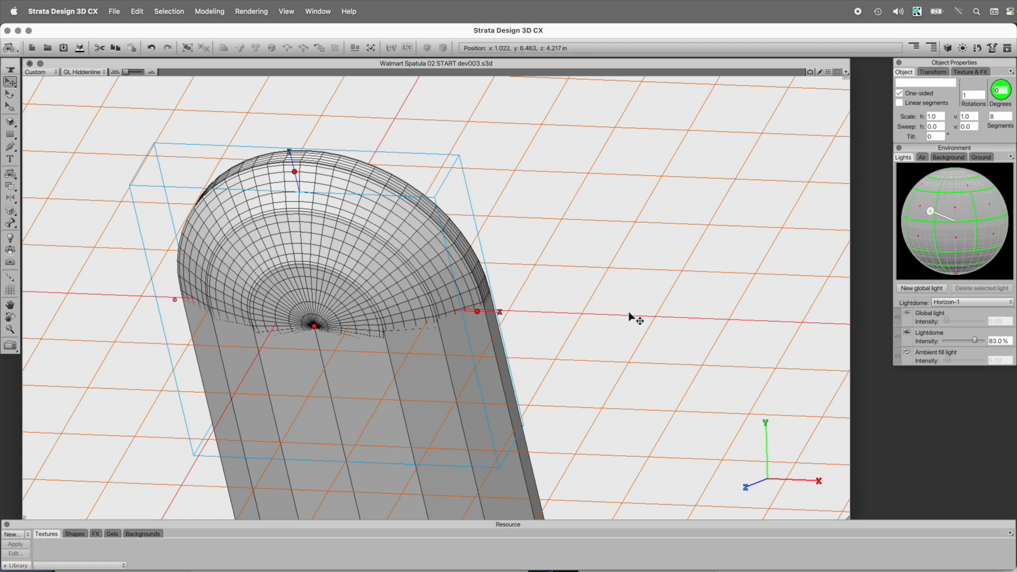
Step: Add a Complexity attribute with a resolution of 0.0 to the lathe object and set its segments to 16
key("super+y")
left_click(562, 201)
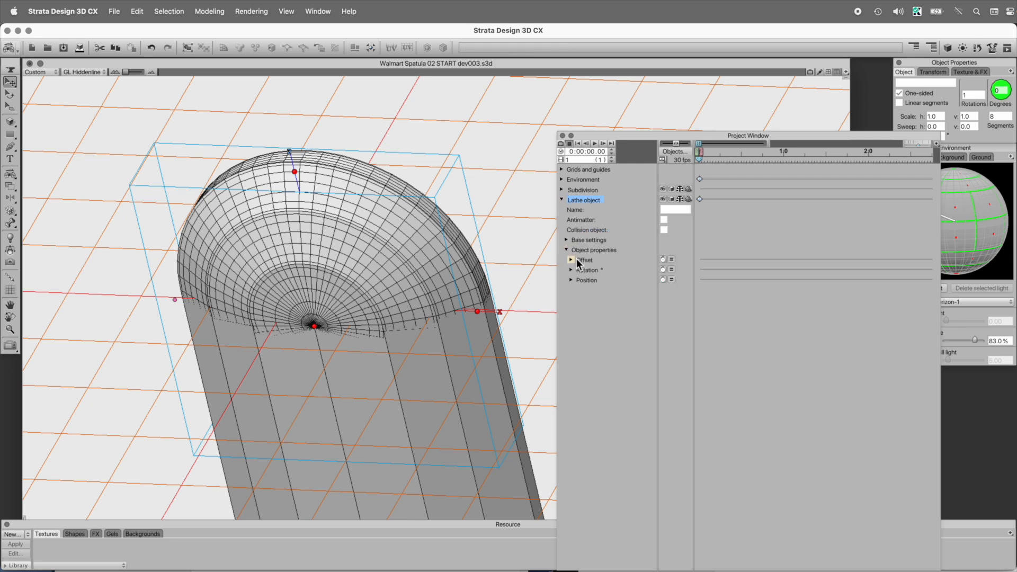
left_click(936, 143)
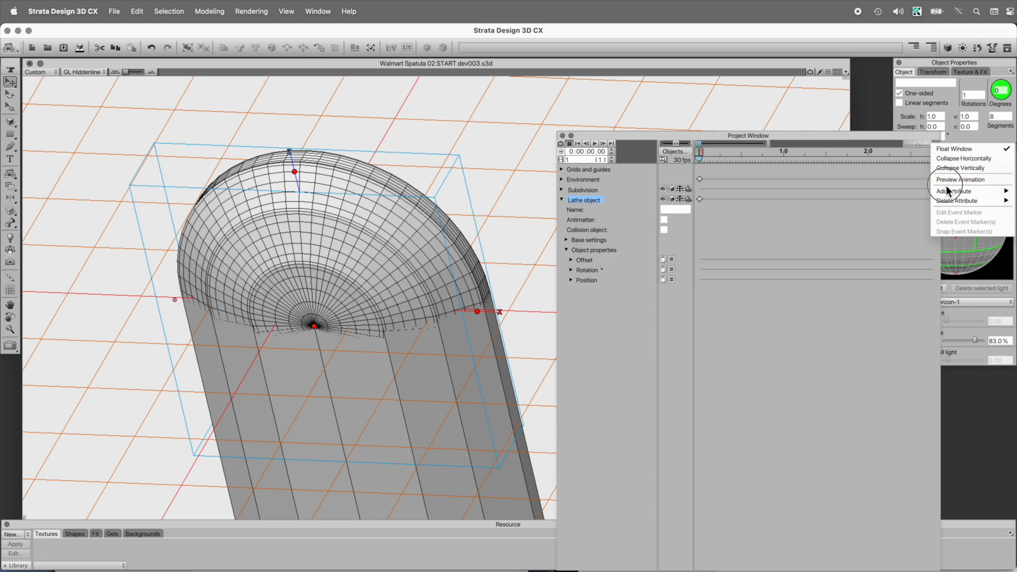
mouse_move(948, 191)
left_click(900, 192)
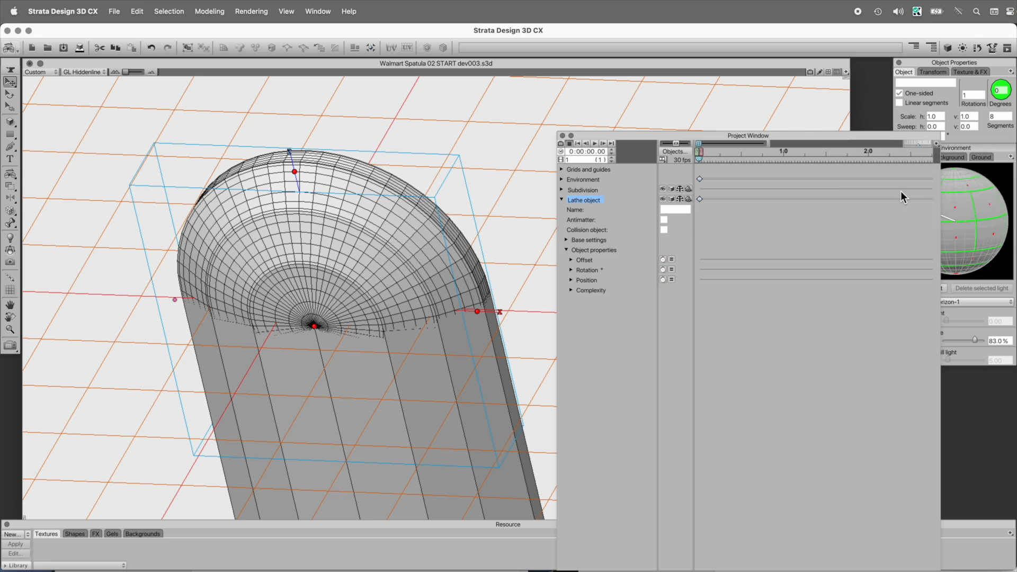
left_click(571, 291)
key("Return")
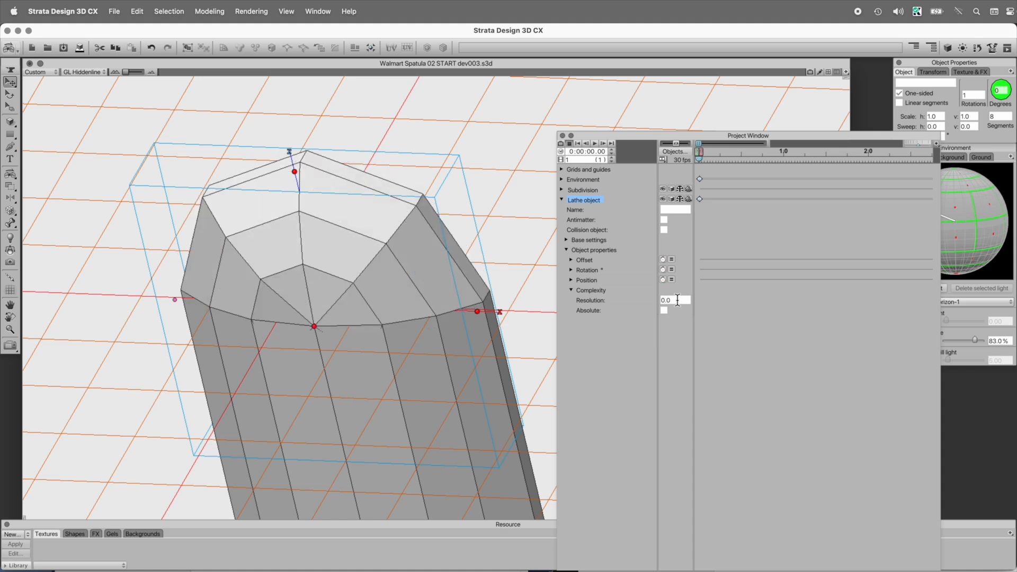
left_click(563, 135)
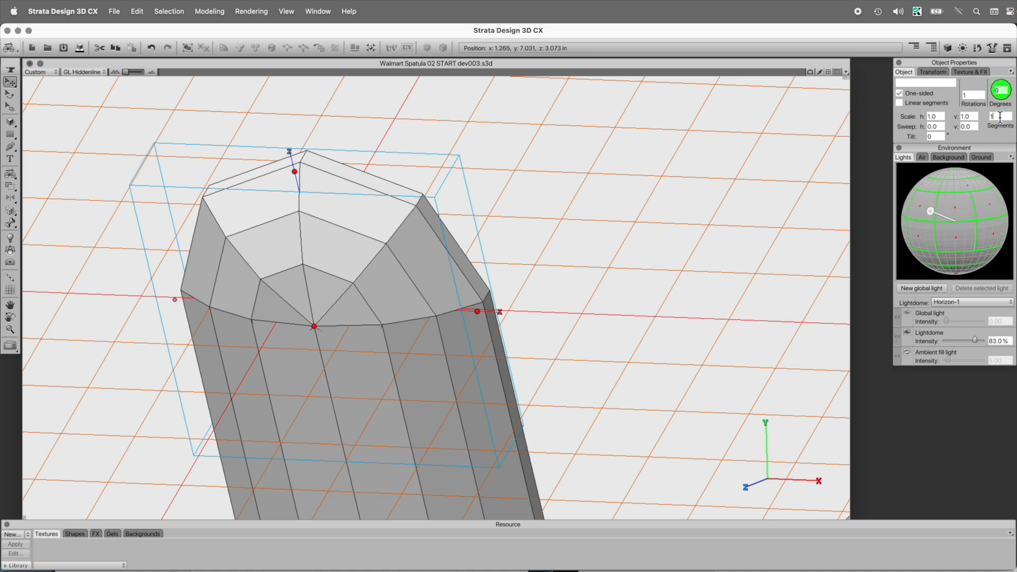
key("Return")
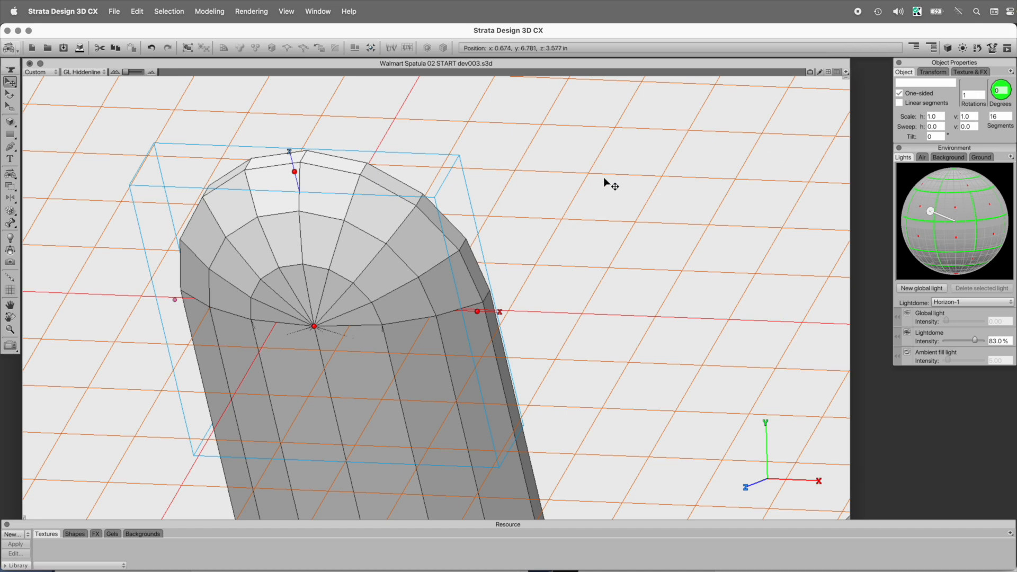
Step: Limit the lathe to the half beyond the handle's end with 0 rotations and -180 degrees, and set 24 segments
key("w")
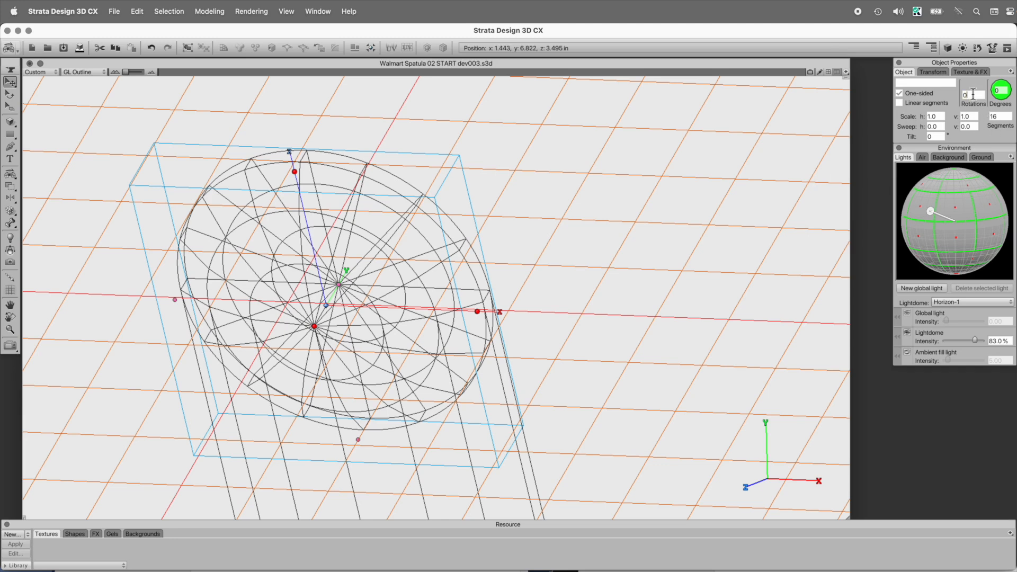
left_click(1002, 91)
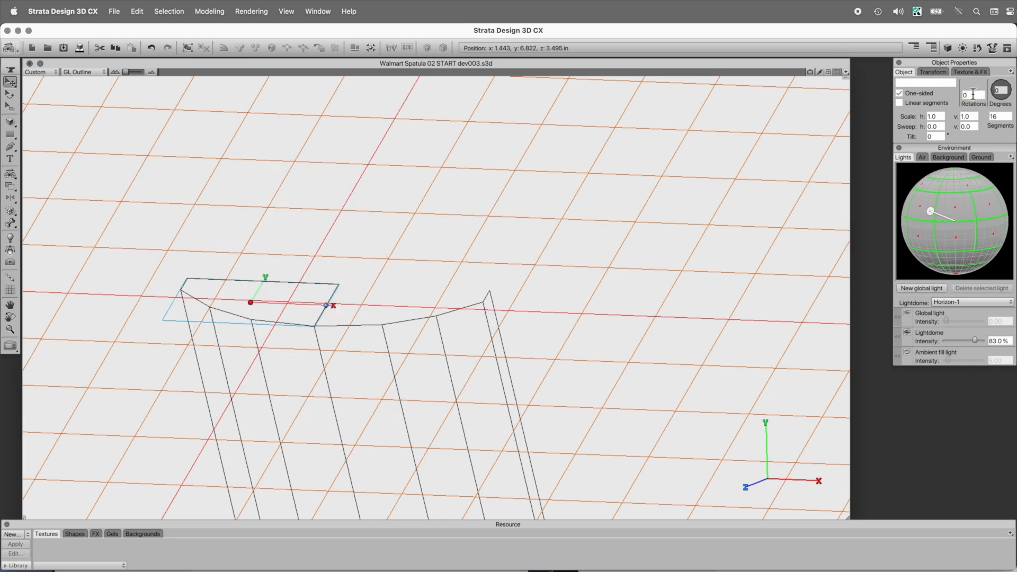
left_click(1001, 91)
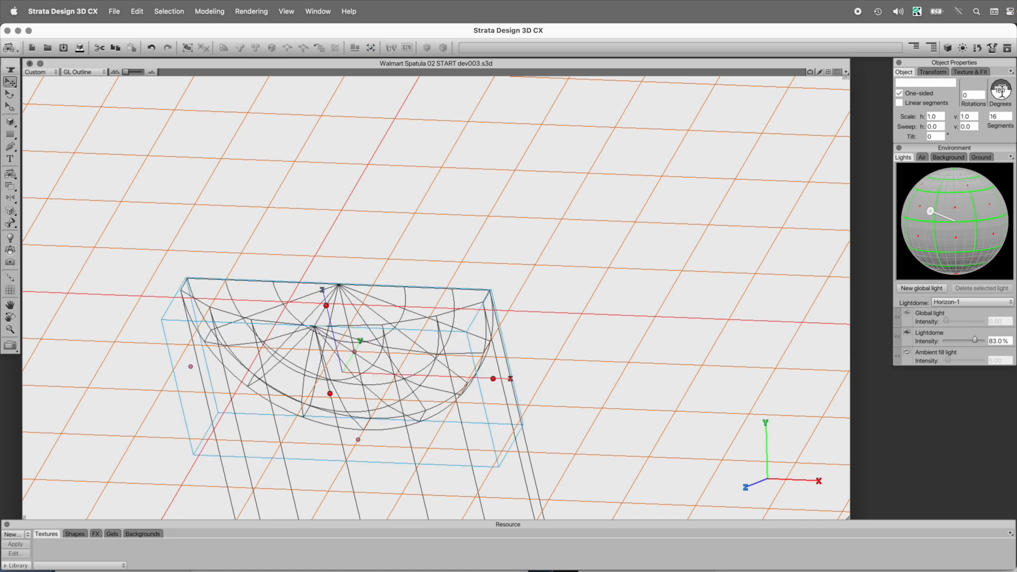
double_click(1000, 90)
type("-180")
key("Return")
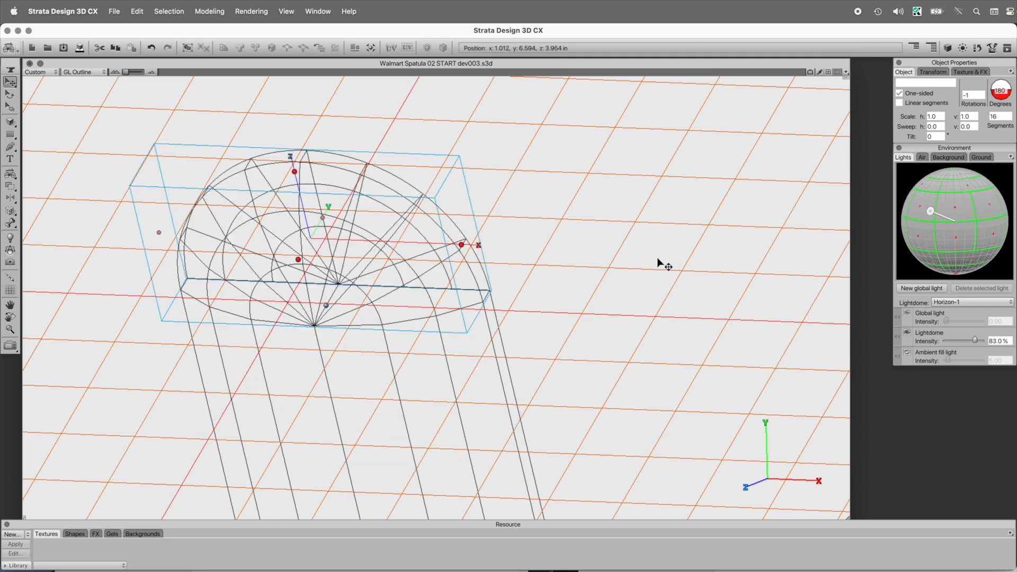
key("h")
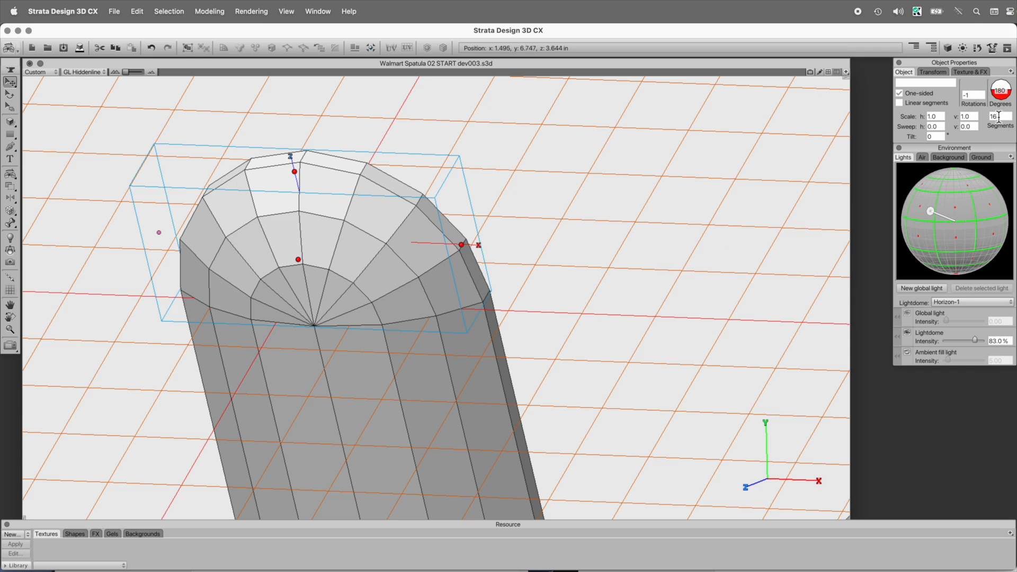
key("Return")
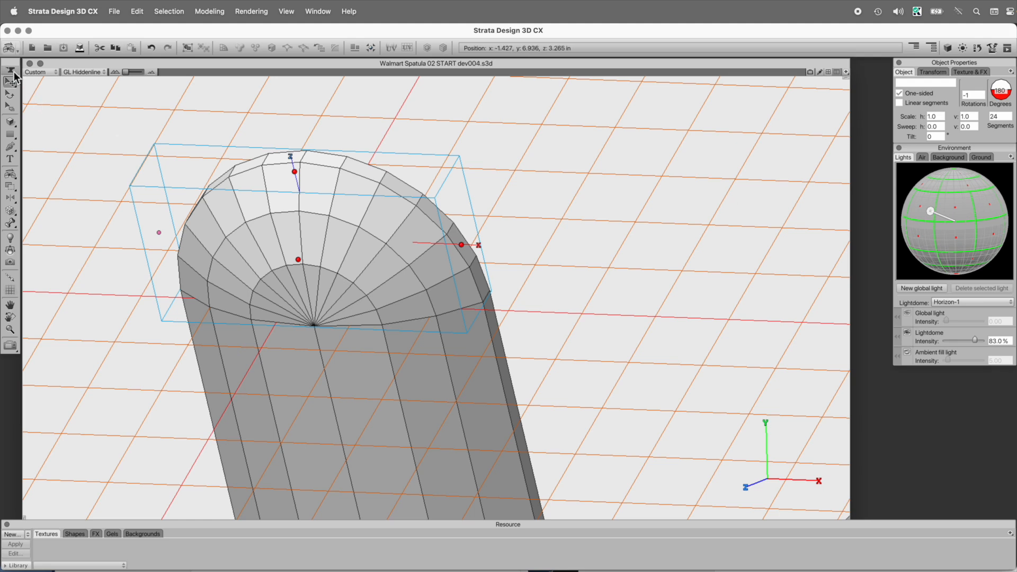
Step: Check the lathe's profile in edit mode and convert the lathed cap to a polygon mesh
left_click(10, 70)
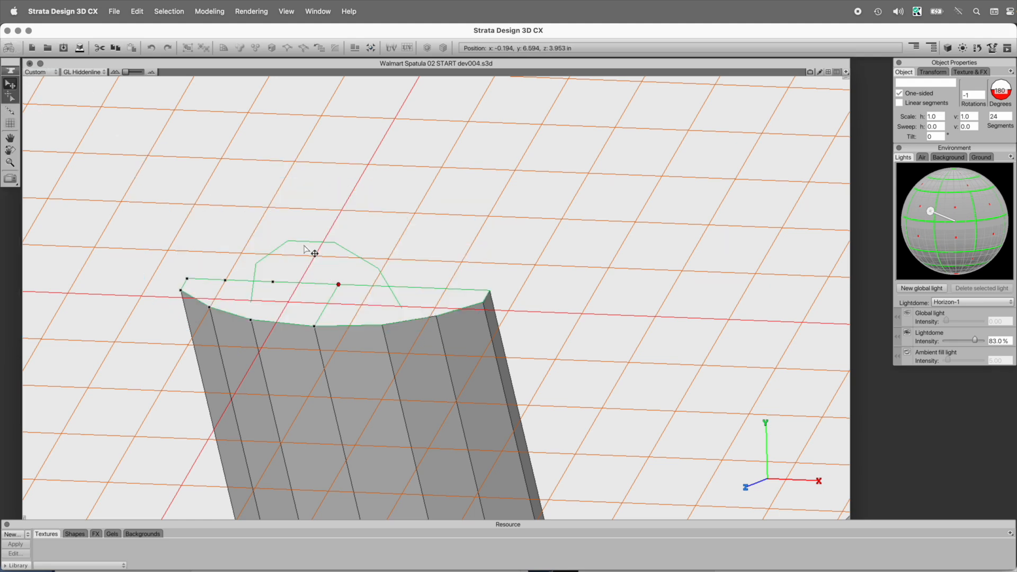
left_click(10, 70)
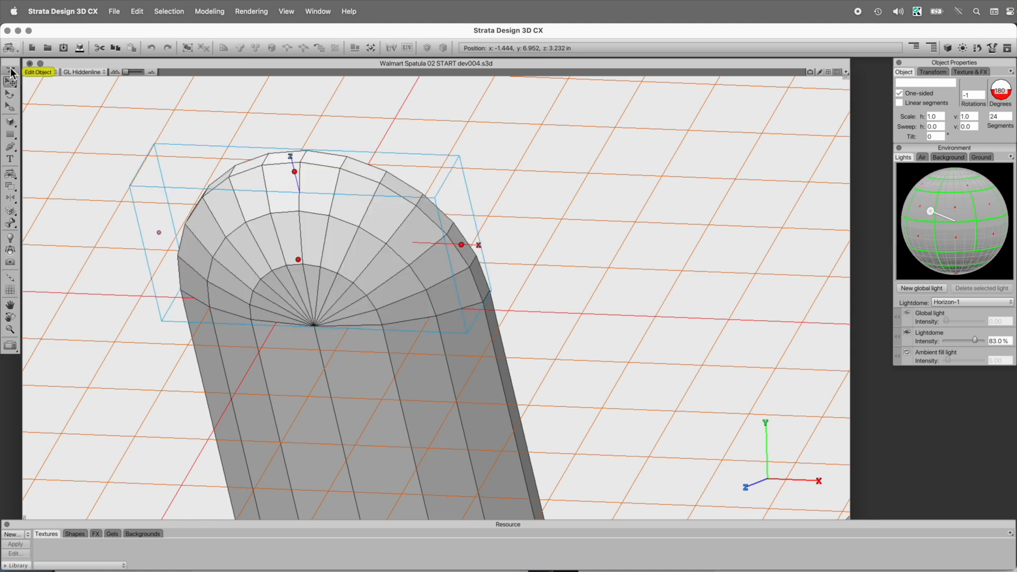
left_click(9, 48)
left_click(74, 130)
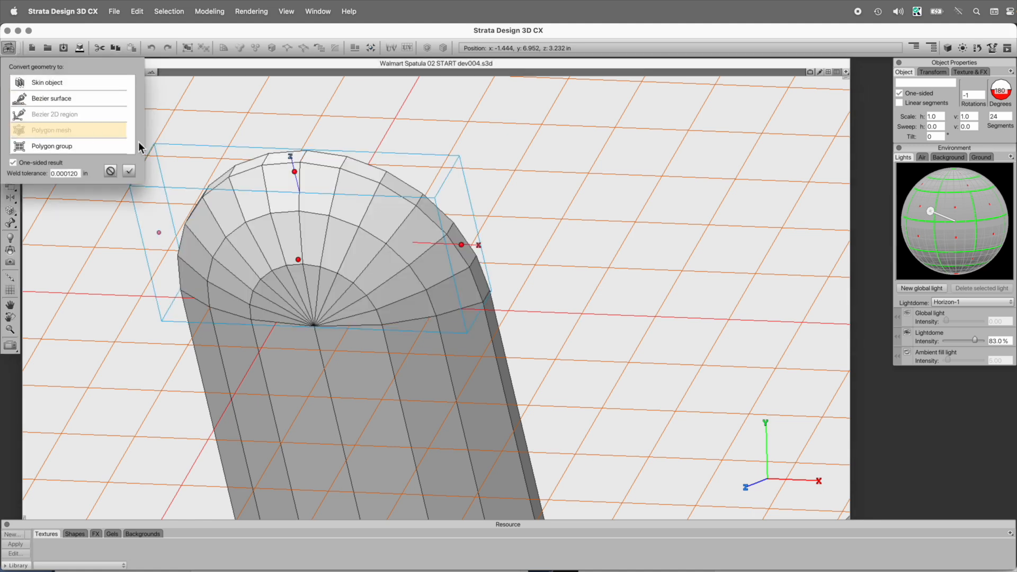
left_click(129, 170)
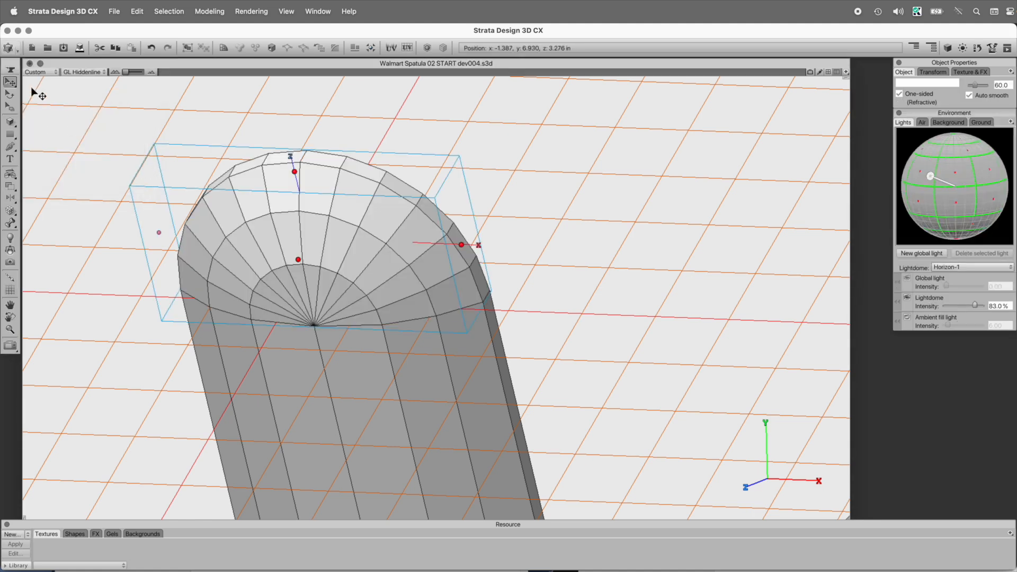
Step: Delete the flat faces on the cap mesh's open side where it meets the handle, and finish editing it
key("super+y")
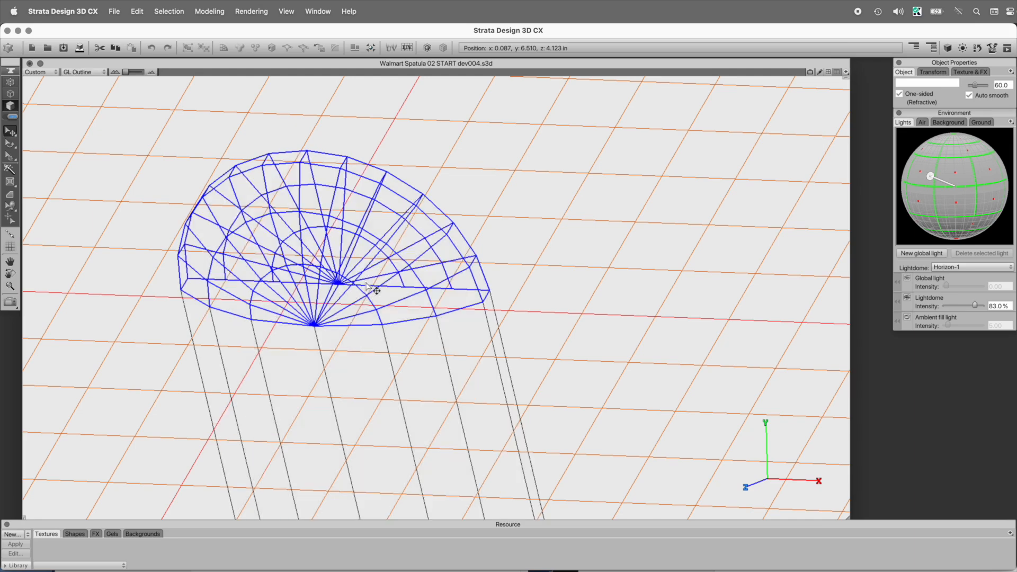
left_click_drag(374, 370, 398, 229)
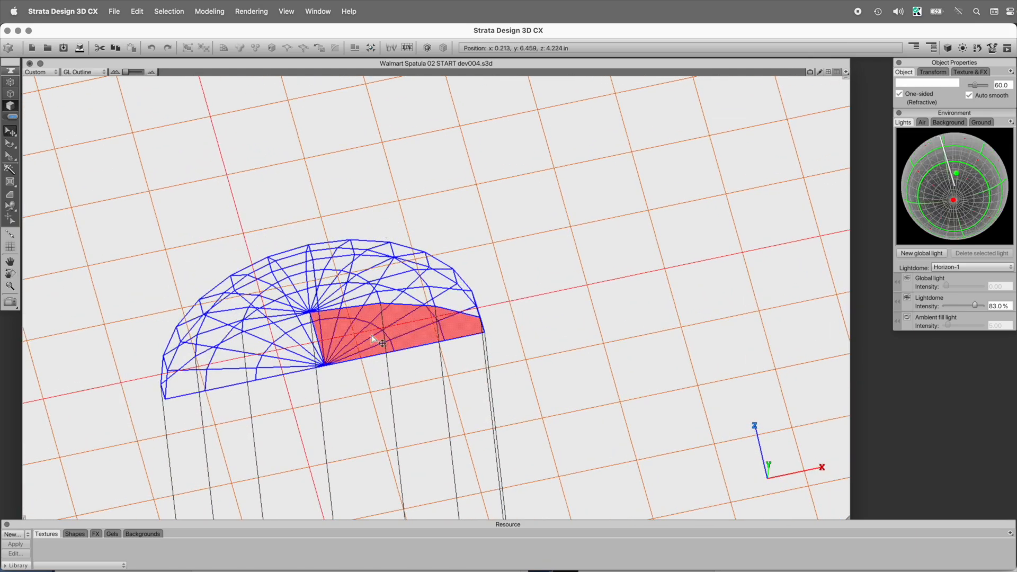
left_click_drag(488, 286, 429, 408)
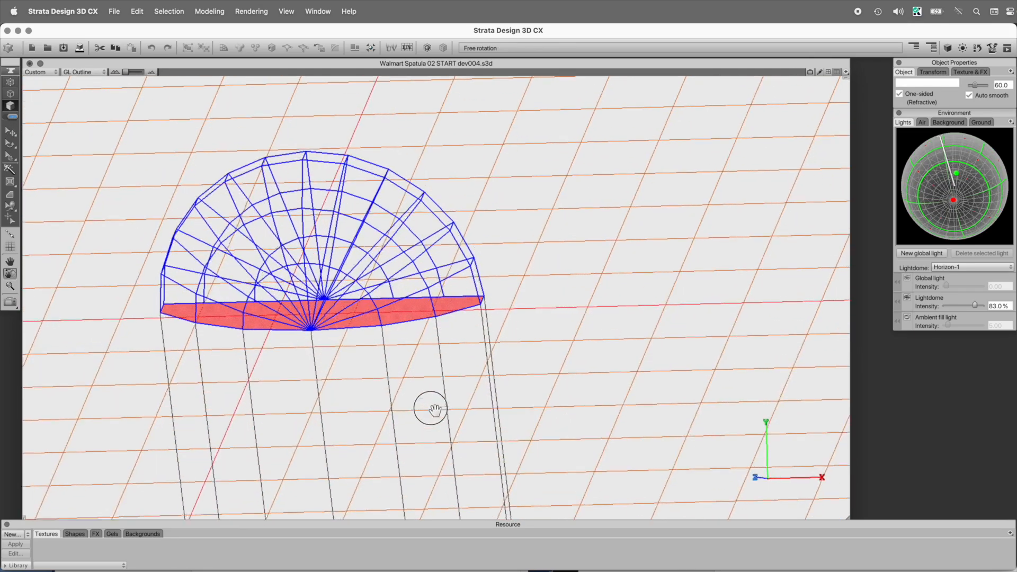
right_click(575, 176)
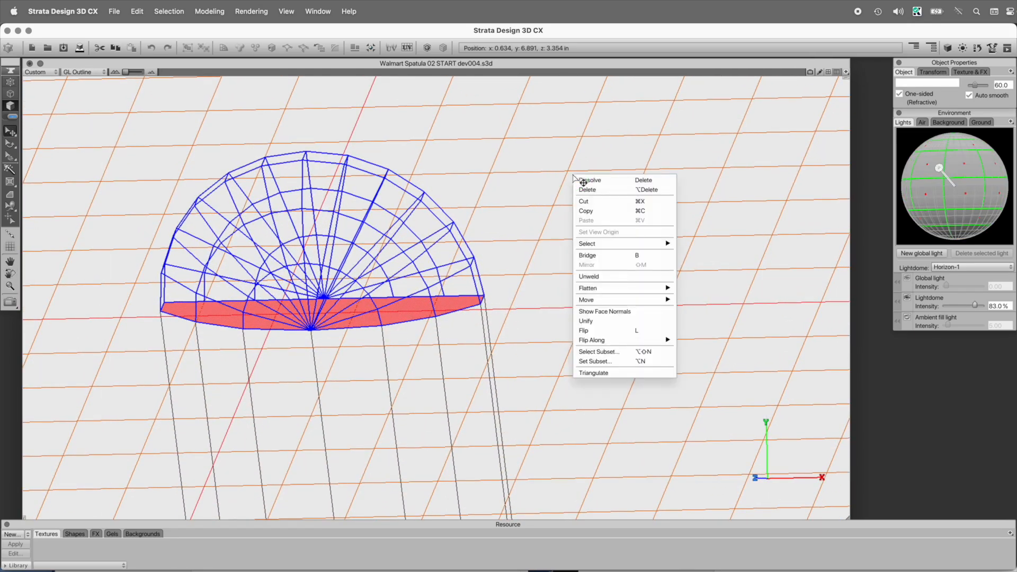
left_click(625, 190)
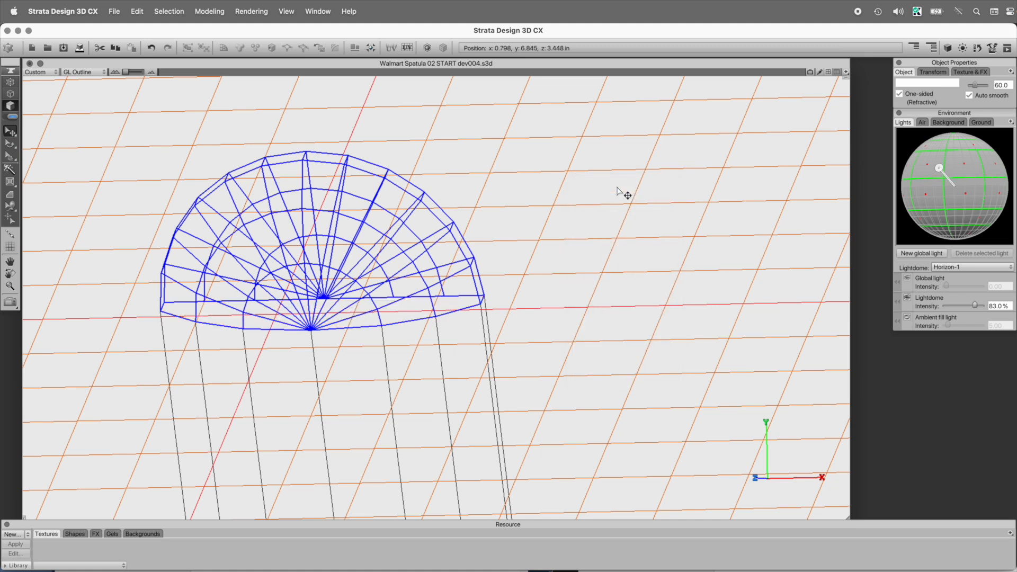
double_click(227, 93)
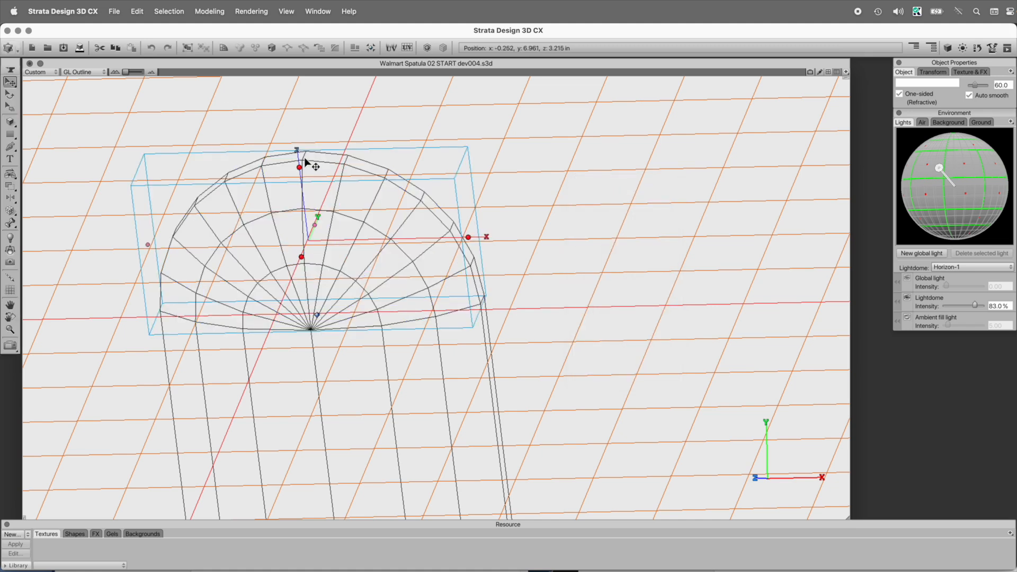
Step: Cut the rounded cap and paste it into the handle's mesh
key("super+x")
left_click(313, 332)
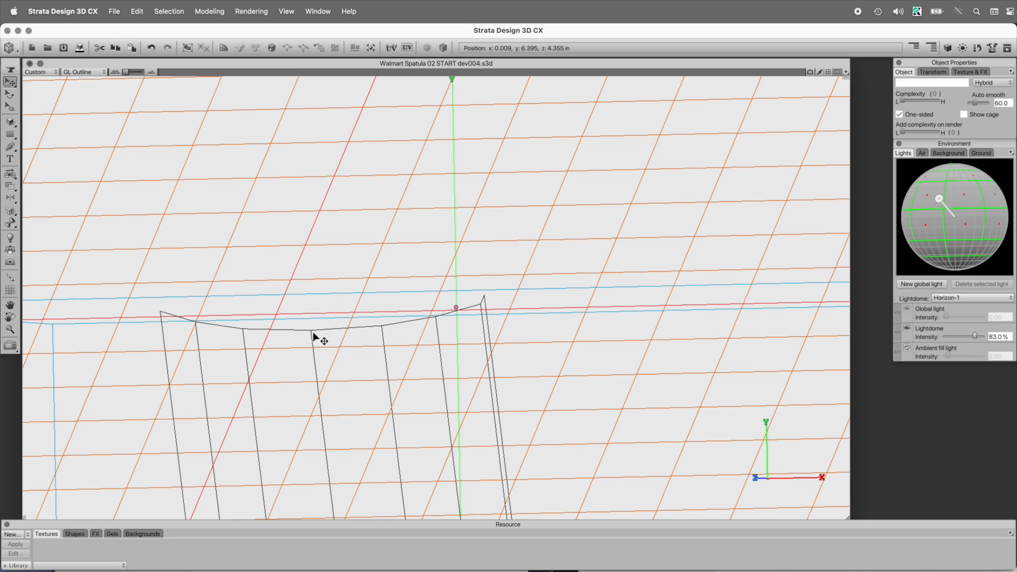
left_click(10, 70)
right_click(355, 129)
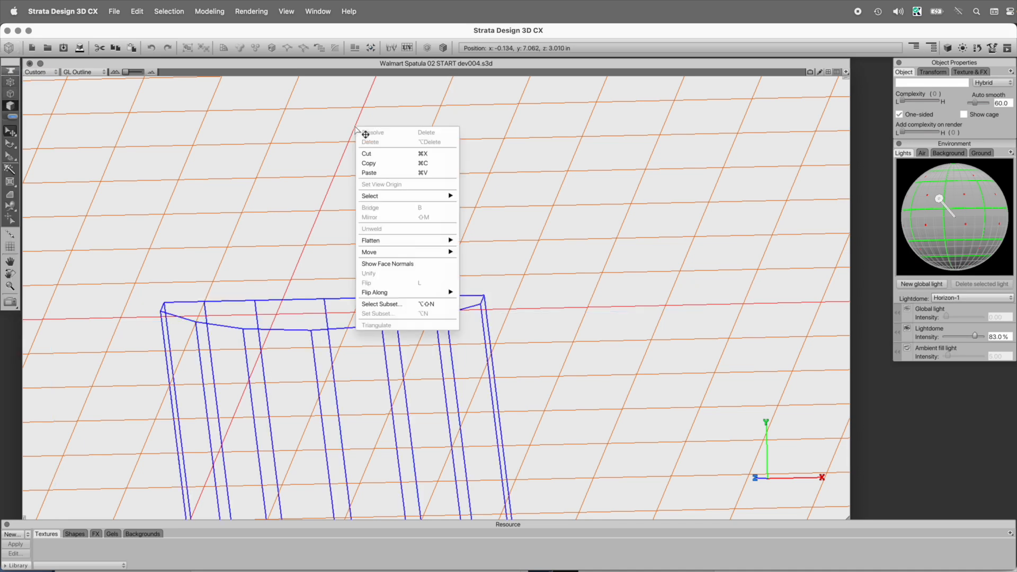
left_click(367, 172)
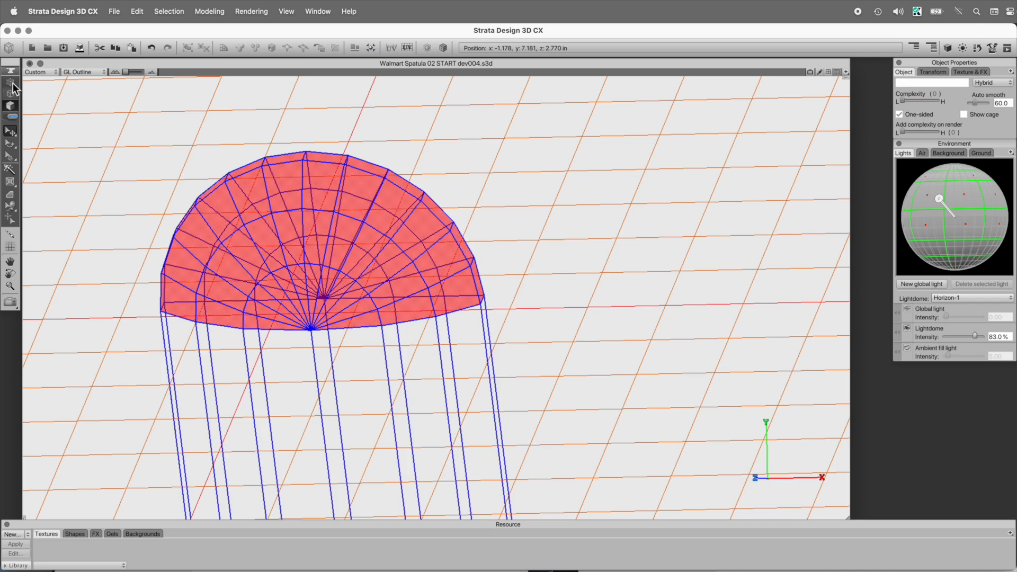
Step: Weld the vertices along the seam between cap and handle with a tolerance of 0.0010 in
left_click(10, 83)
left_click_drag(524, 354, 121, 365)
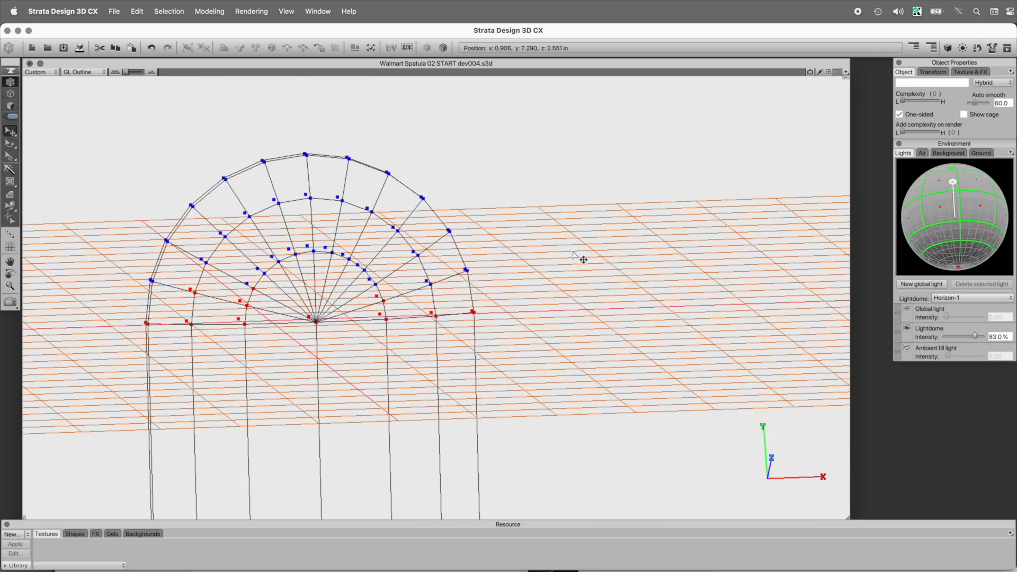
right_click(623, 190)
left_click(684, 313)
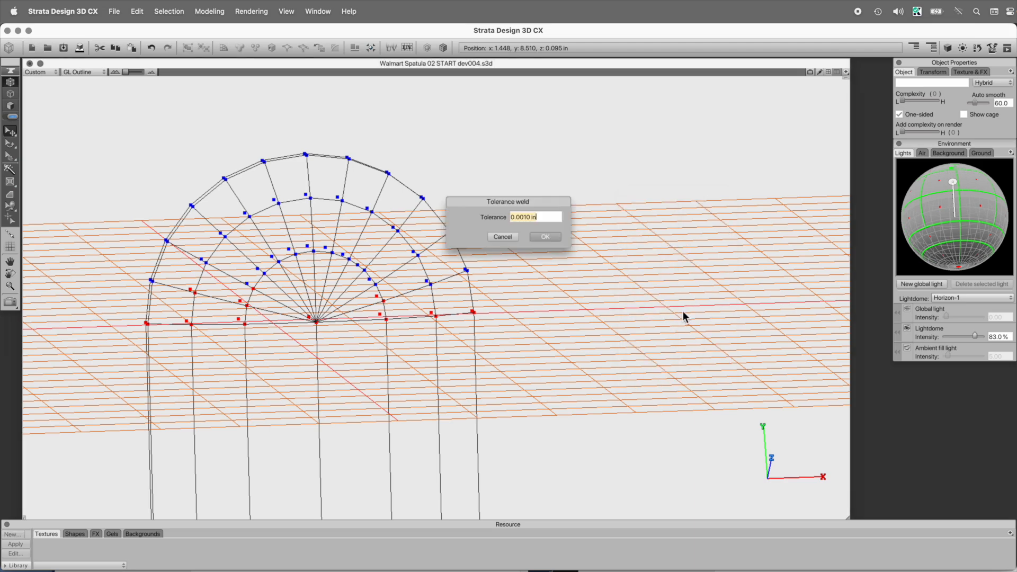
left_click(554, 241)
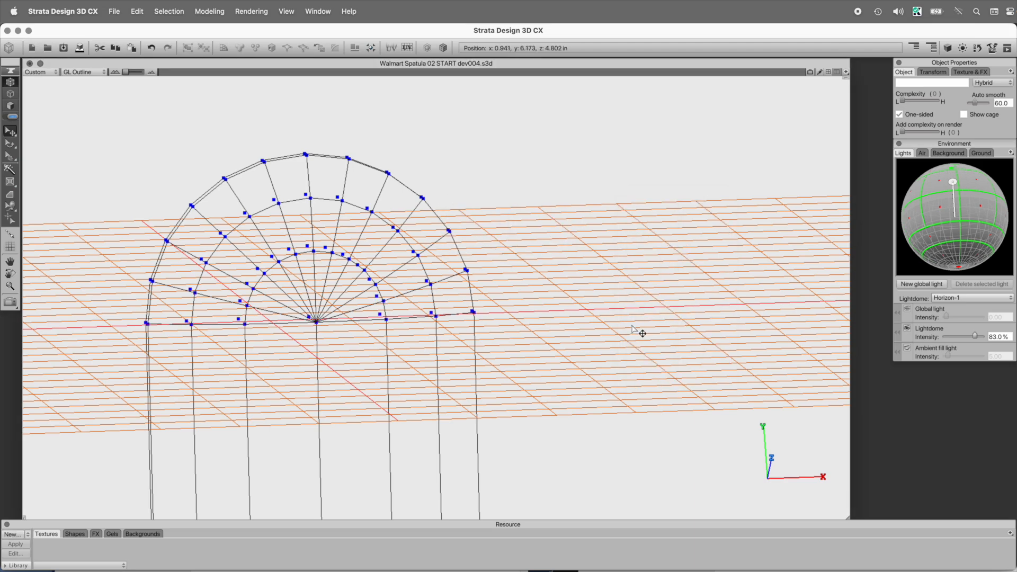
Step: Select the handle's 14 lengthwise edges and connect them with an edge ring across the middle of the handle
key("space")
scroll(466, 334, "down", 5)
key("space")
left_click_drag(479, 366, 366, 223)
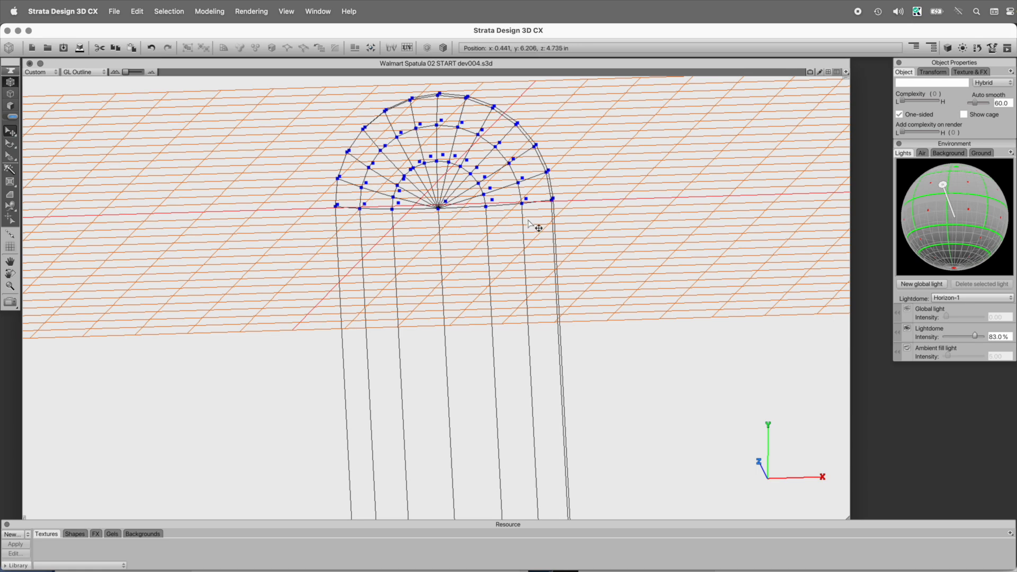
left_click(10, 95)
key("alt+super+space")
left_click(485, 340, "alt+super")
left_click(480, 465, "alt+super")
left_click(533, 417, "alt+super")
left_click_drag(535, 418, 595, 342)
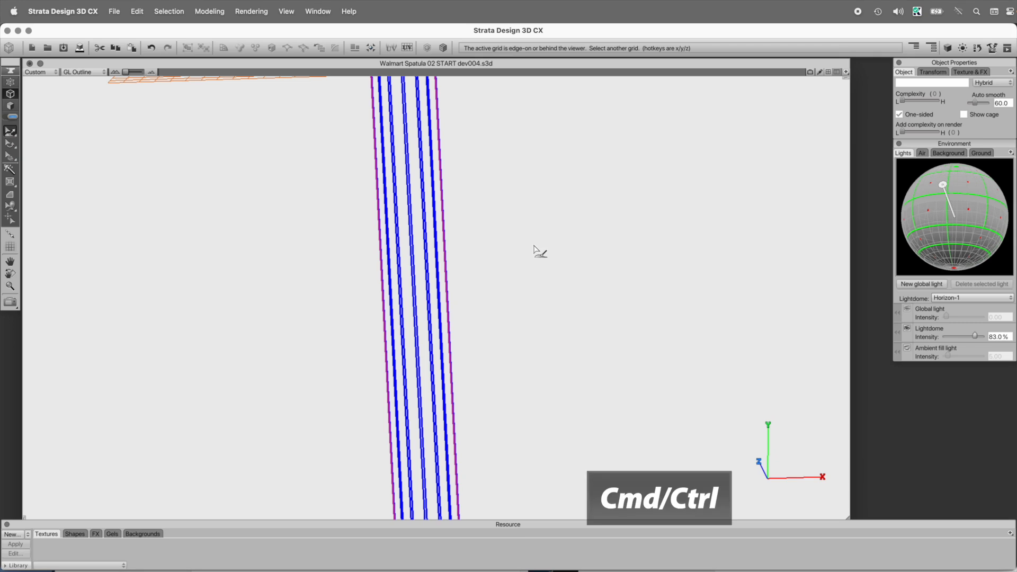
left_click_drag(556, 239, 174, 370, "super")
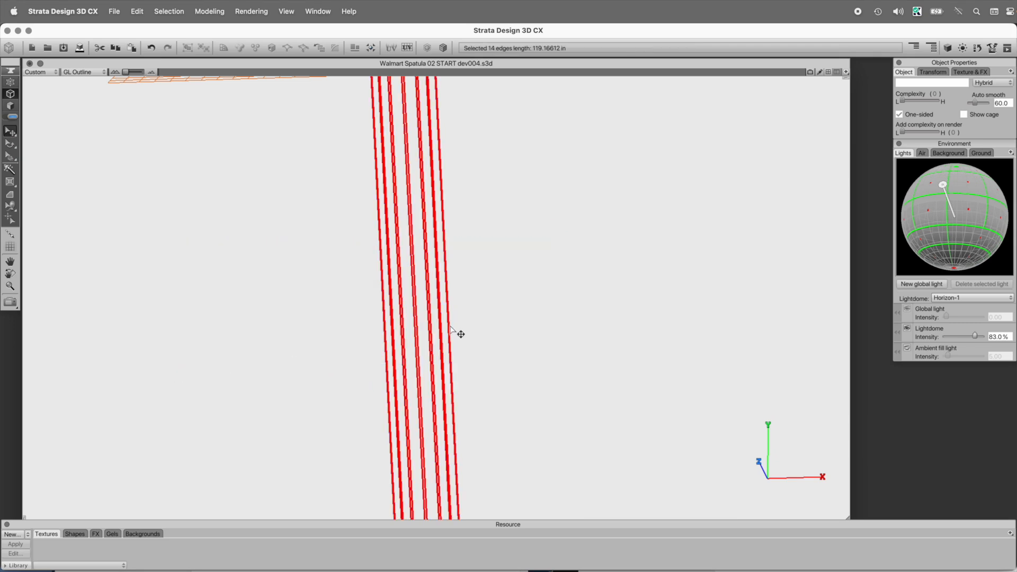
key("c")
Step: Connect the upper half's 14 lengthwise edges with another ring, and slide that ring up to just below the rounded cap
key("space")
left_click_drag(513, 113, 237, 356)
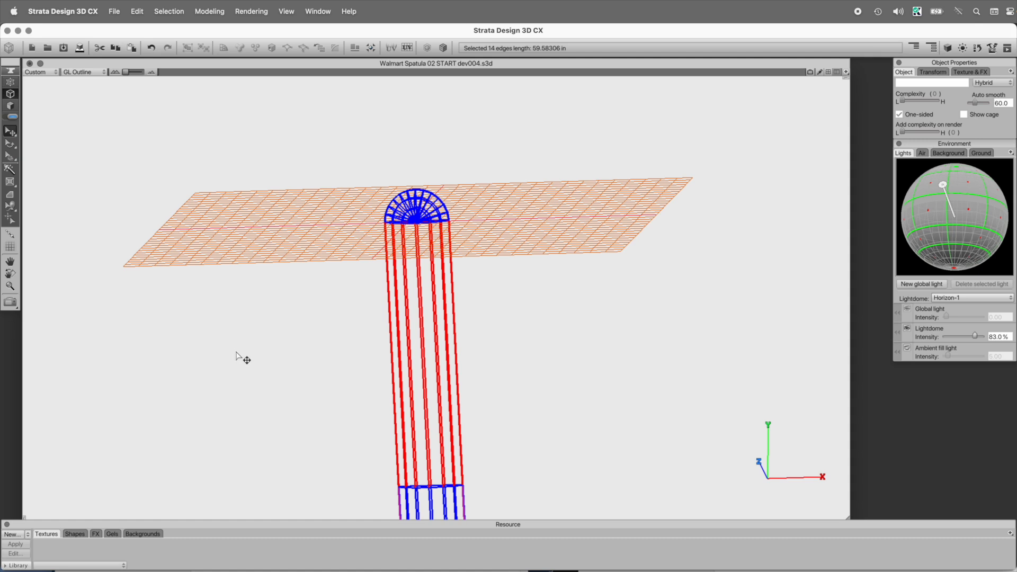
key("super+z")
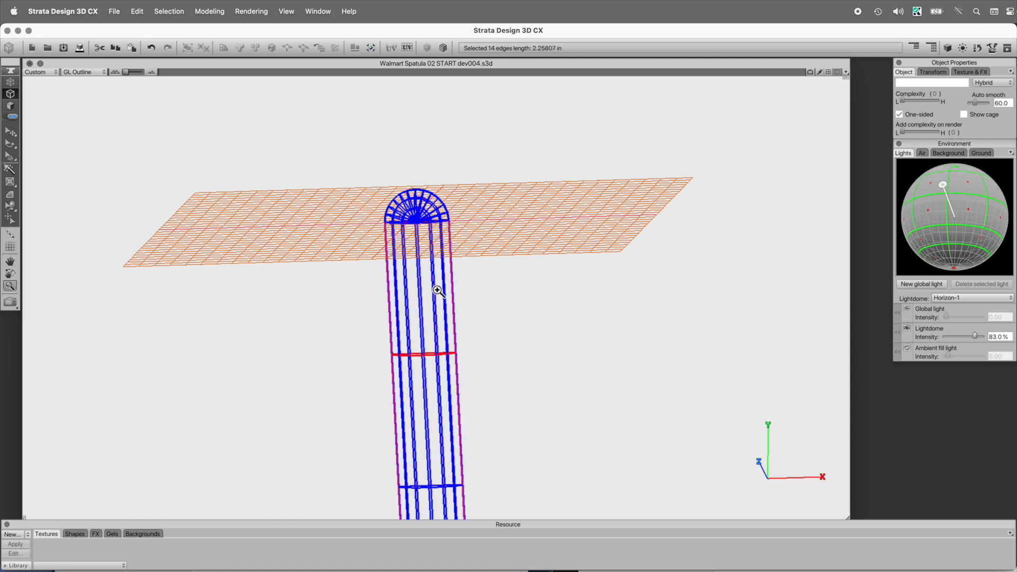
scroll(436, 293, "up", 3)
key("shift+s")
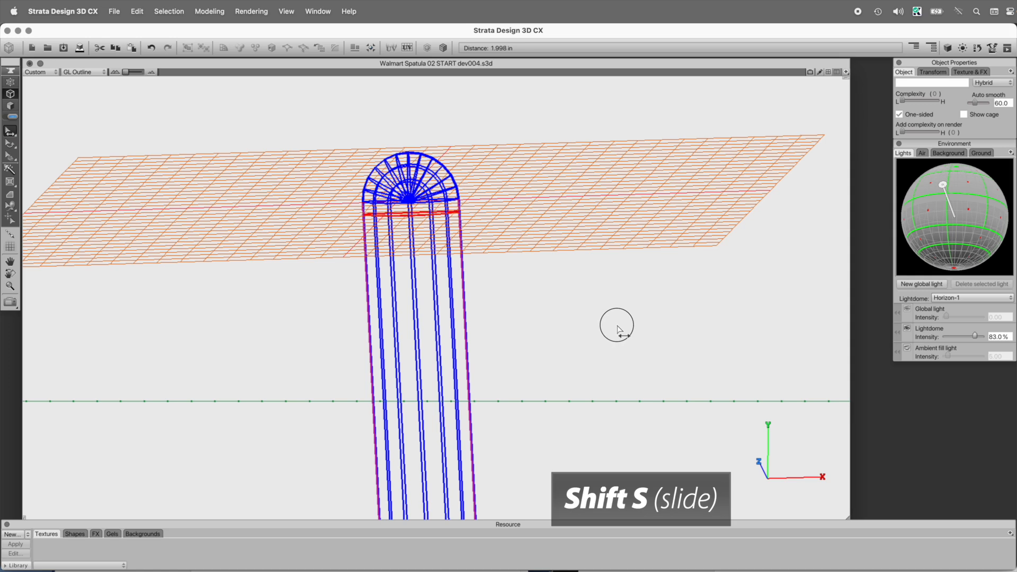
left_click(618, 326)
Step: Show the front view with the template grid, and compare the cap and upper ring with the template outline in shaded and outline display
key("KP_5")
key("super+space")
left_click(427, 207, "super")
left_click(438, 284, "super")
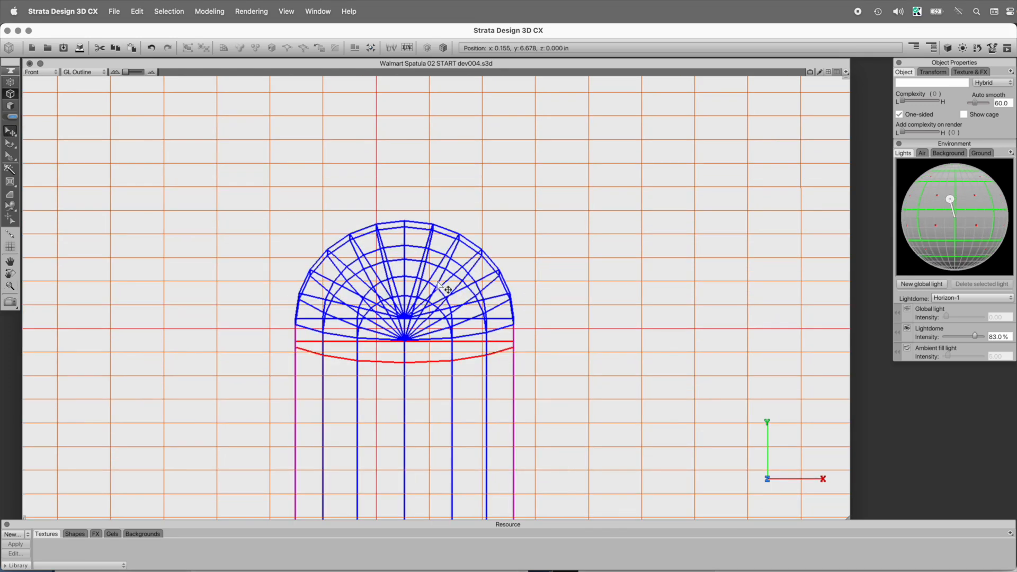
key("Tab")
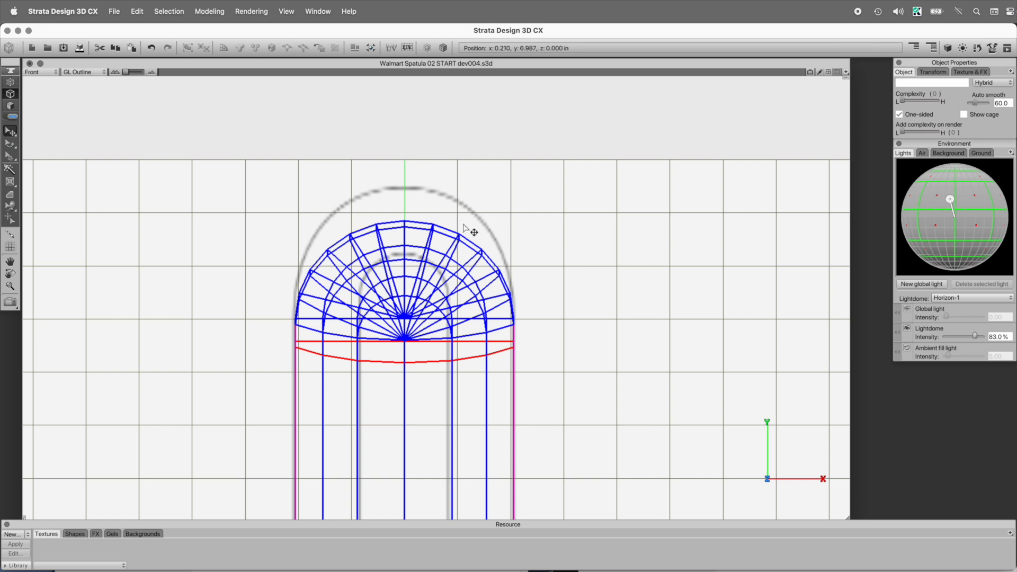
key("super+y")
scroll(567, 344, "down", 5)
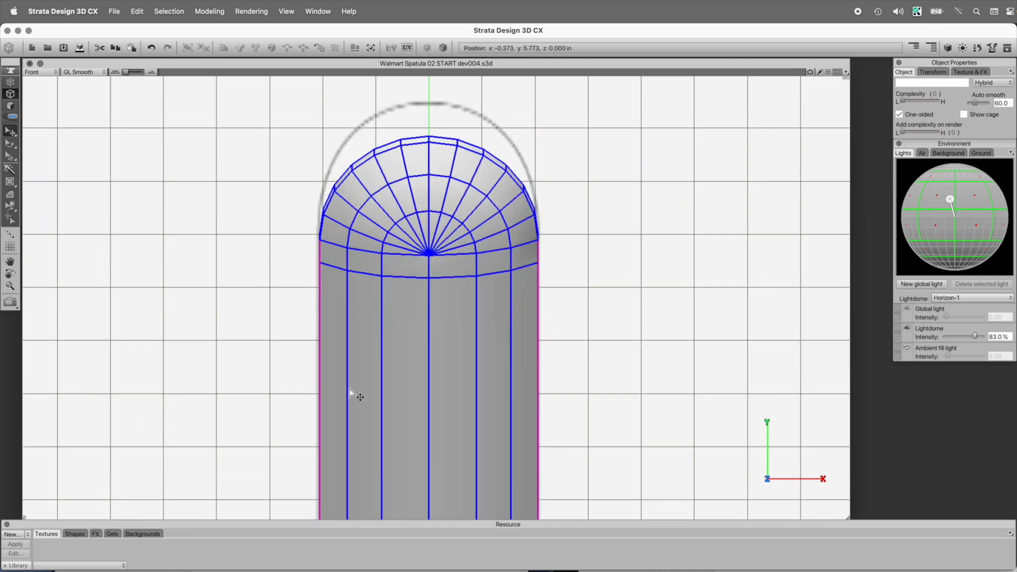
key("super+y")
Step: Connect the lengthwise edges with a ring below the template's slot, and add another ring between it and the one near the cap
key("space")
left_click_drag(491, 388, 492, 266)
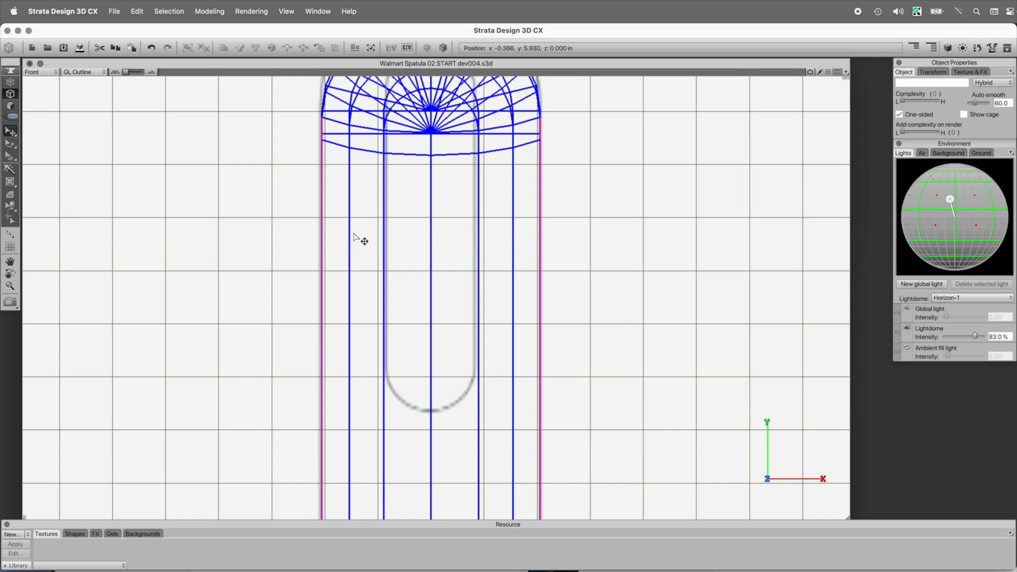
left_click_drag(262, 219, 633, 265)
key("c")
key("super+alt+space")
left_click(512, 346, "alt+super")
key("space")
left_click_drag(515, 422, 628, 390)
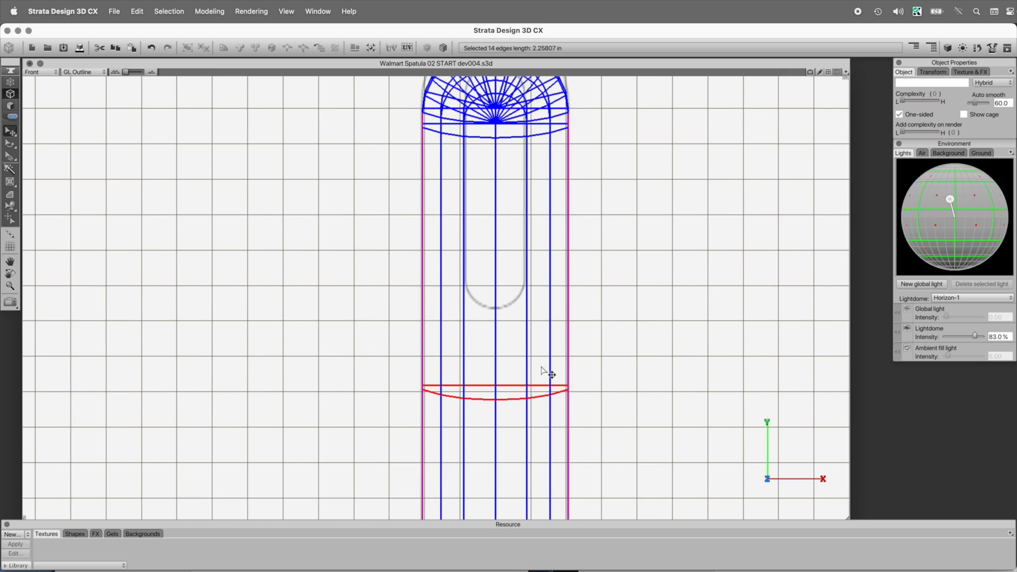
left_click_drag(640, 212, 345, 281)
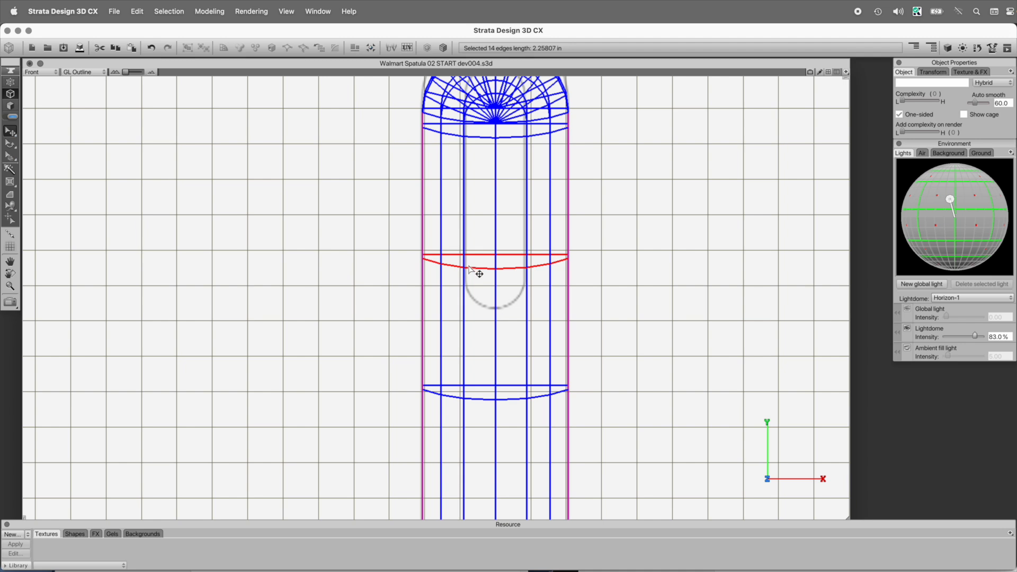
Step: Set the current guide to Handle Axis and move the newest edge ring up along the handle, within the slot's upper half
left_click(286, 11)
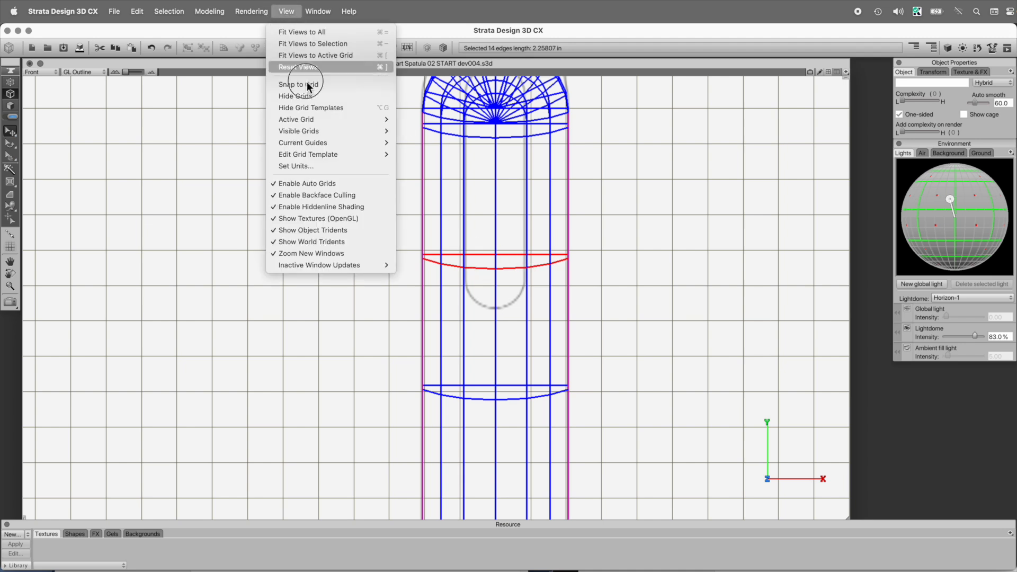
mouse_move(325, 143)
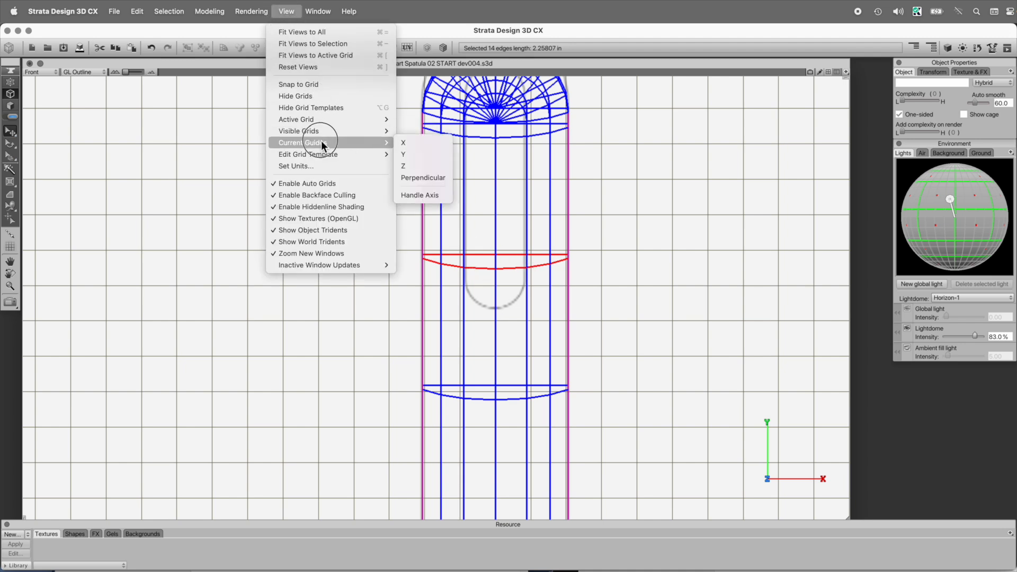
left_click(433, 199)
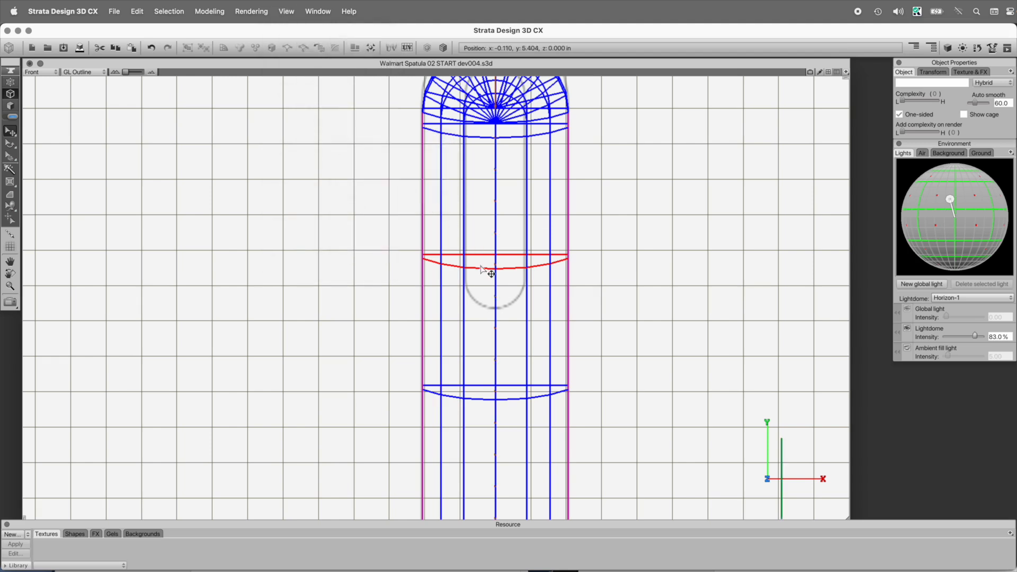
left_click_drag(483, 267, 480, 204)
Step: Select the rounded cap with the edge ring just below it and move them up along the handle axis towards the template's end
key("space")
left_click_drag(670, 217, 632, 281)
left_click(459, 211, "super")
mouse_move(551, 287)
left_mouse_down()
mouse_move(559, 261)
mouse_move(559, 289)
left_mouse_up()
left_click_drag(272, 109, 631, 278)
left_click_drag(509, 261, 510, 241)
Step: Examine the moved cap and edge rings at an angle and in front view, comparing hidden-line and outline display with the template
left_click_drag(577, 310, 468, 335)
left_click_drag(370, 234, 403, 343)
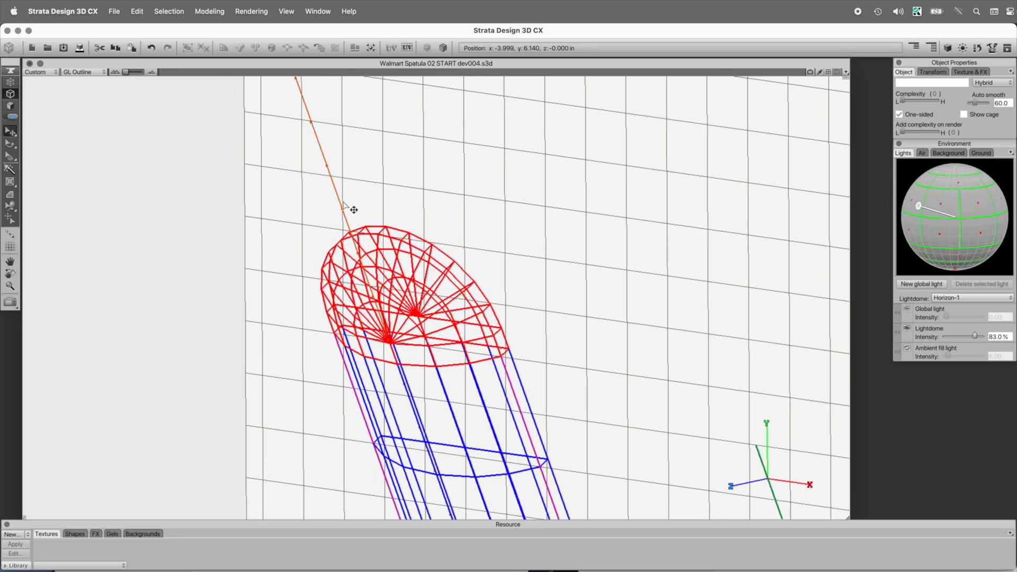
key("5")
left_click_drag(477, 350, 409, 213)
left_click(536, 279)
left_click_drag(537, 279, 579, 240)
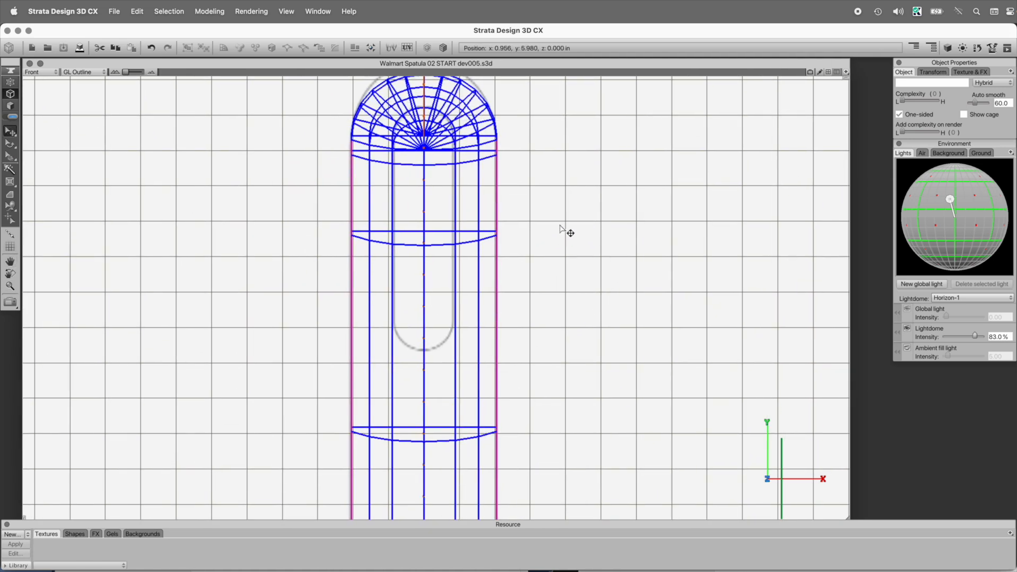
left_click_drag(537, 239, 539, 316)
left_click(460, 272)
left_click_drag(464, 283, 494, 290)
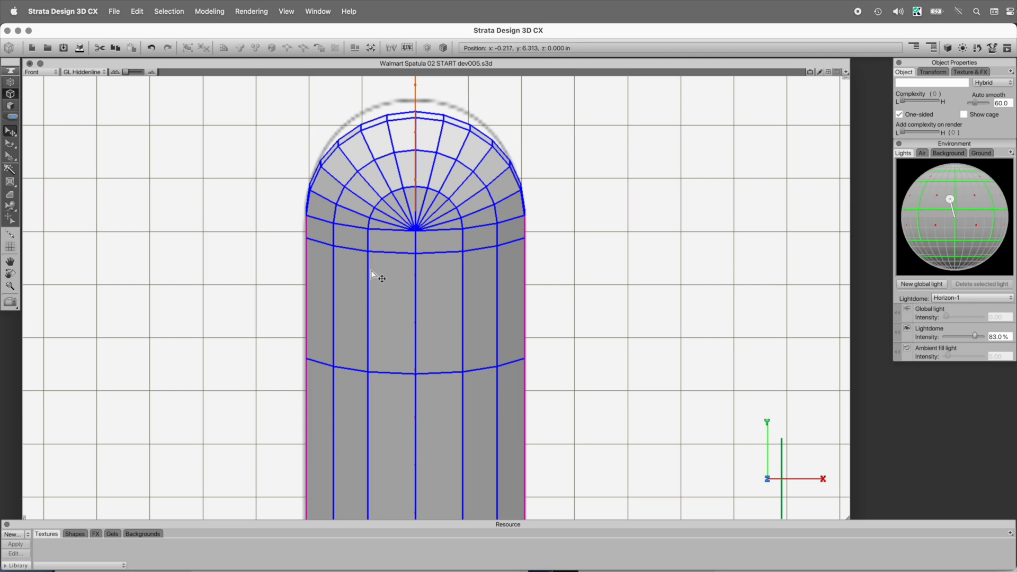
left_click_drag(435, 335, 458, 280)
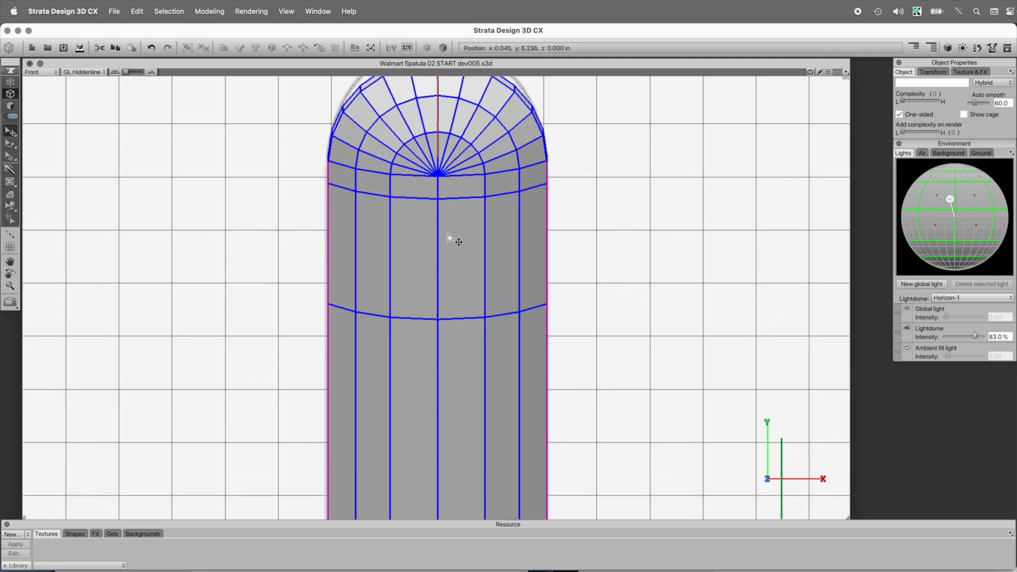
left_click(438, 290)
left_click_drag(450, 320, 478, 298)
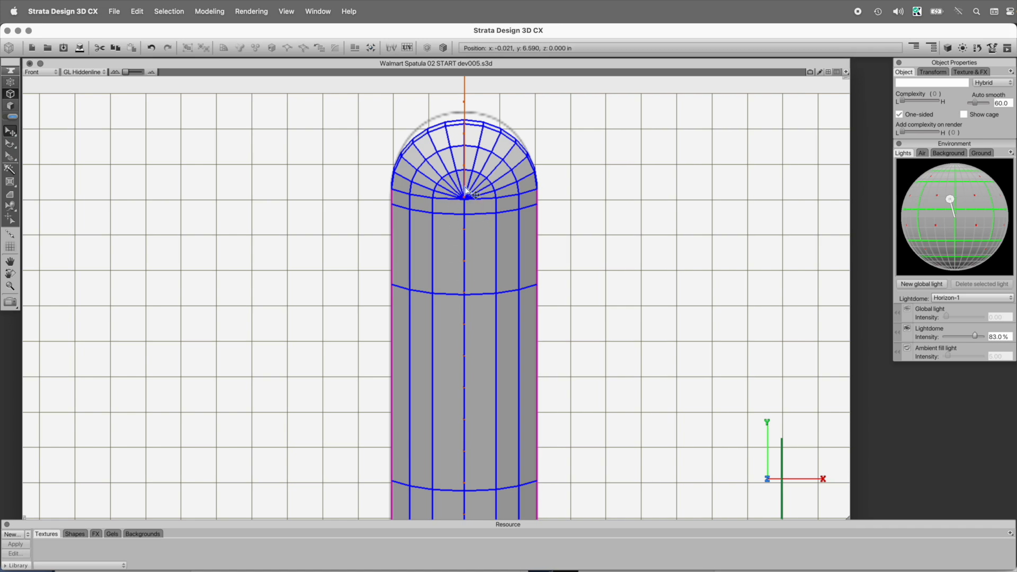
key("super+y")
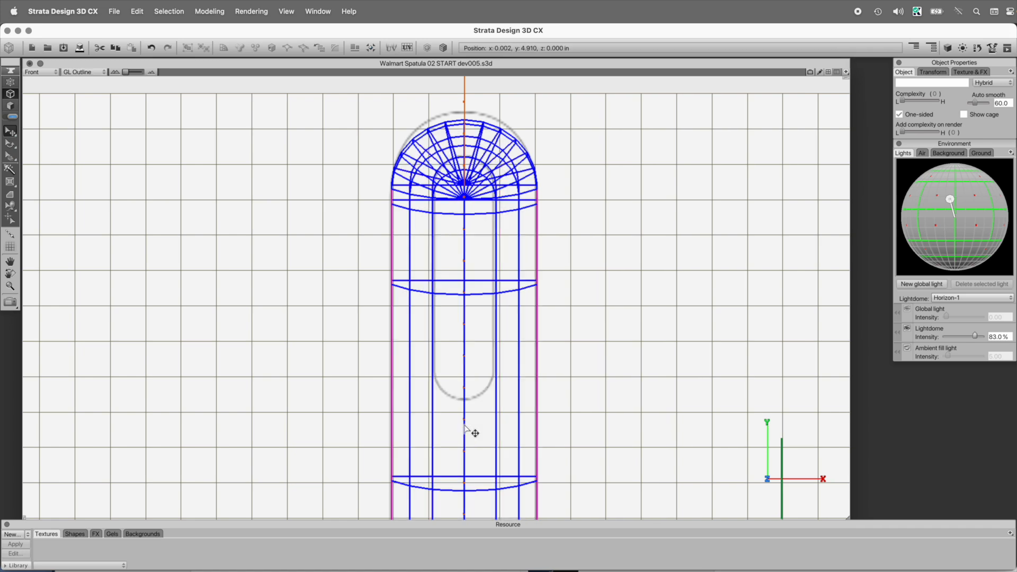
Step: Delete the handle faces between the two edge rings around the lower part of the template's slot
left_click(10, 106)
left_click_drag(337, 251, 566, 499)
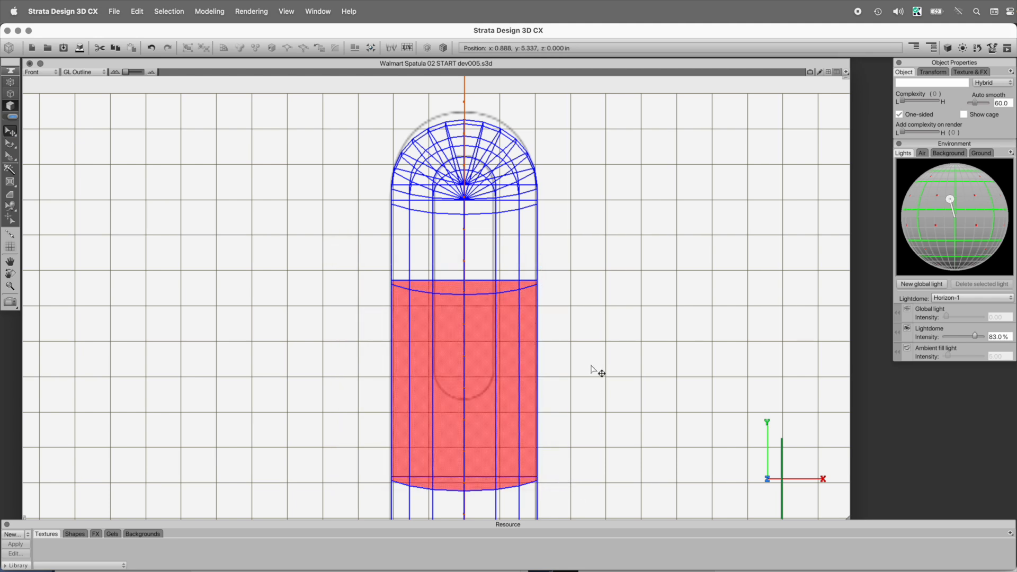
key("Delete")
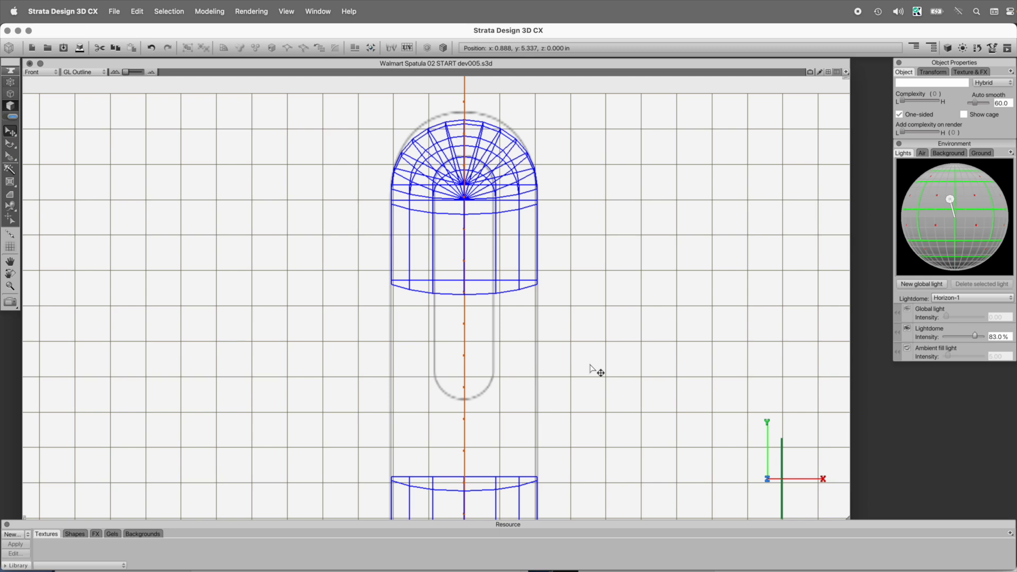
Step: Cut the remaining cap-end faces out of the handle mesh and paste them as a separate object
left_click_drag(592, 369, 388, 87)
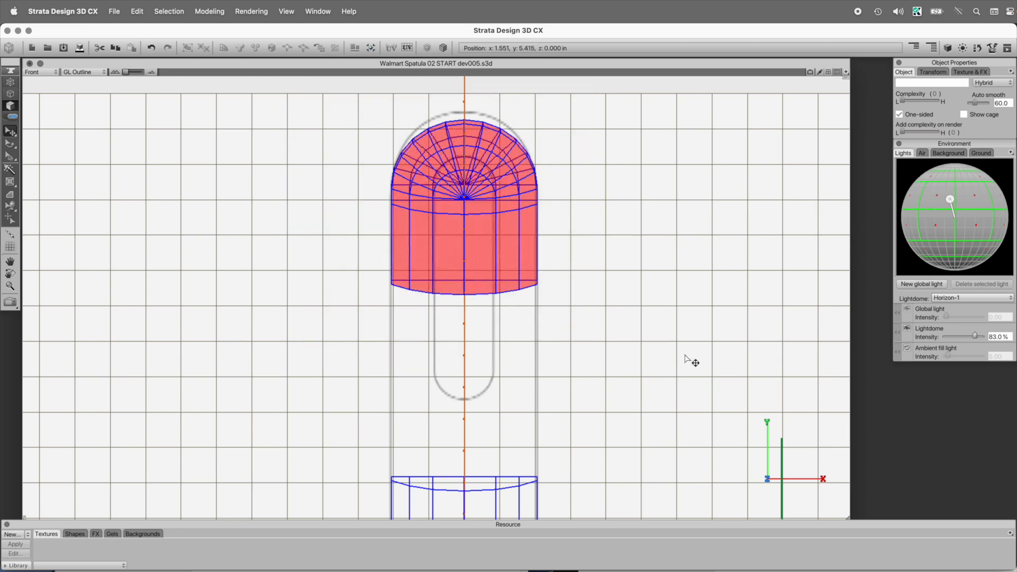
right_click(546, 210)
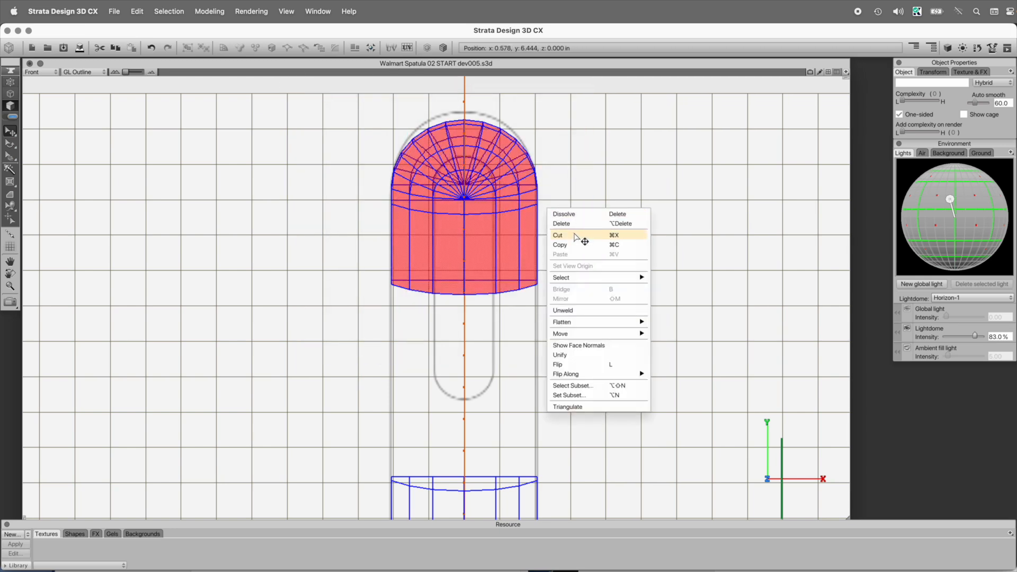
left_click(558, 236)
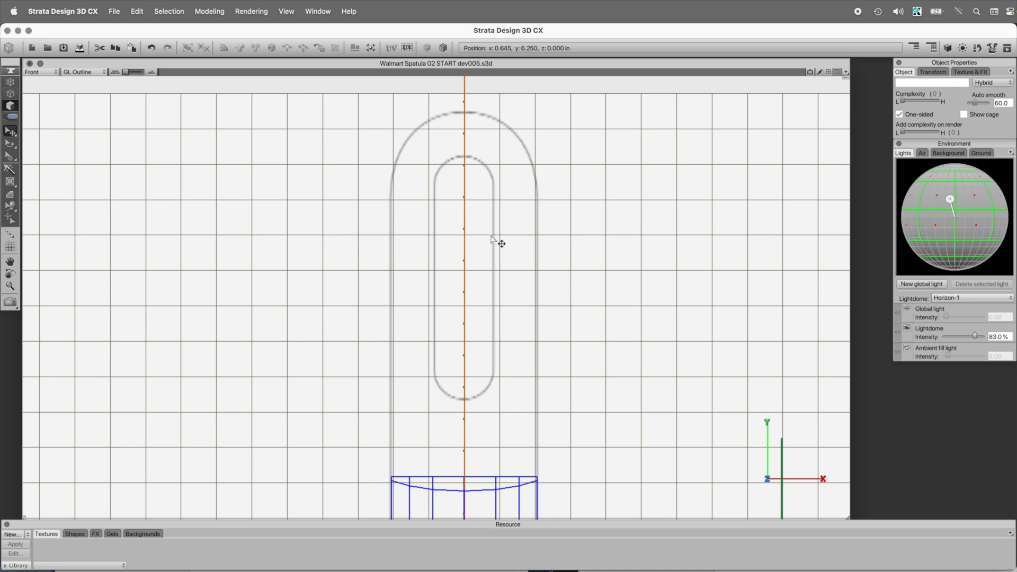
left_click(10, 70)
right_click(603, 205)
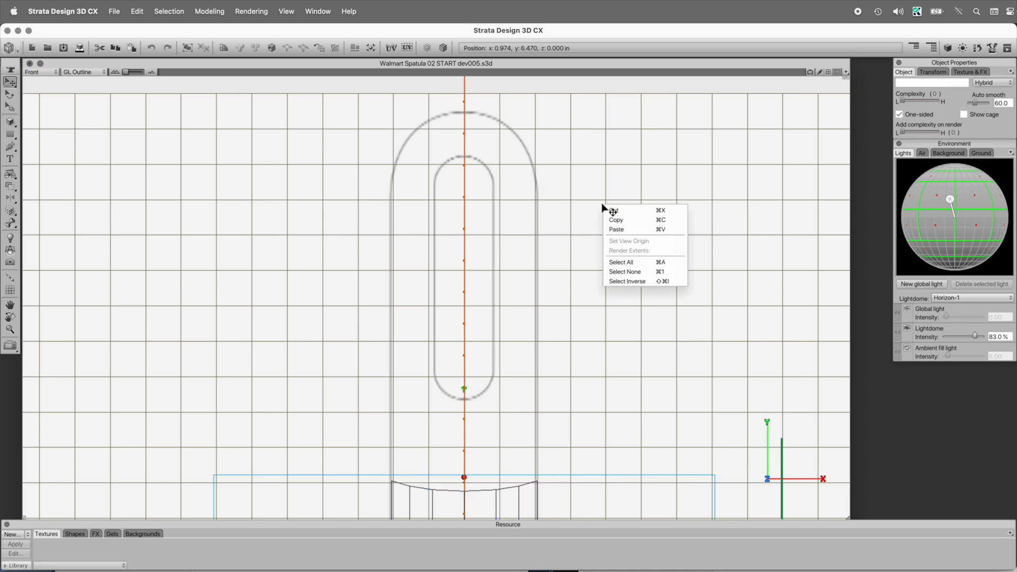
left_click(621, 229)
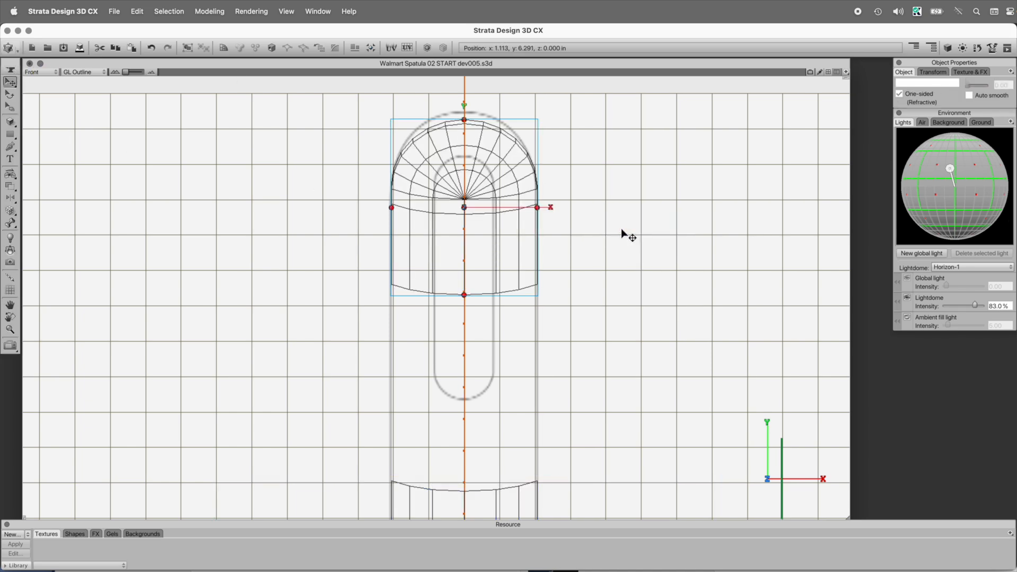
Step: Edit the pasted cap piece, select the border edges around its open end, and close them with a face
left_click(10, 70)
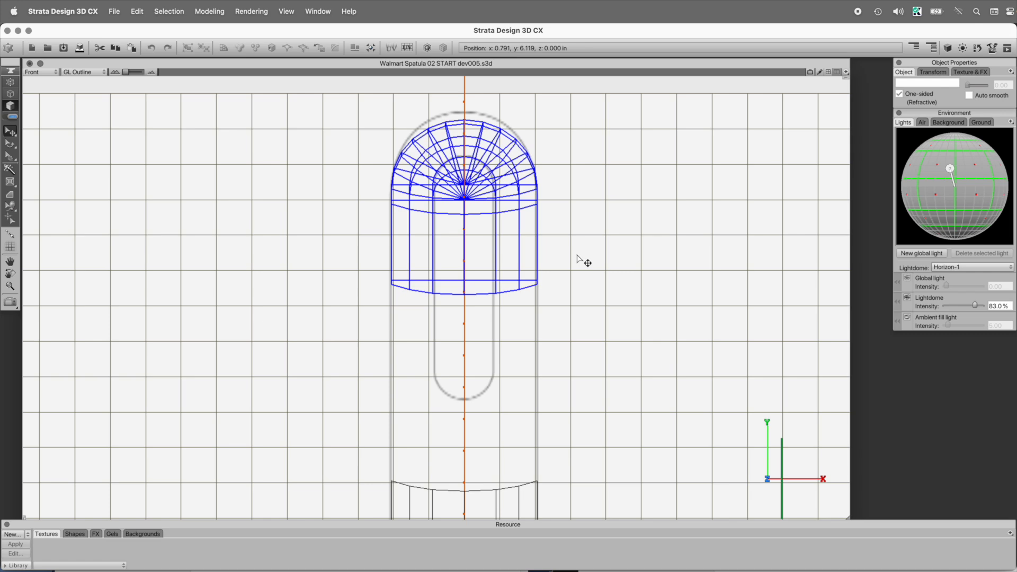
key("h")
mouse_move(579, 261)
left_mouse_down()
mouse_move(529, 278)
mouse_move(414, 242)
left_mouse_up()
left_click(478, 284)
left_click_drag(484, 305, 529, 334)
key("2")
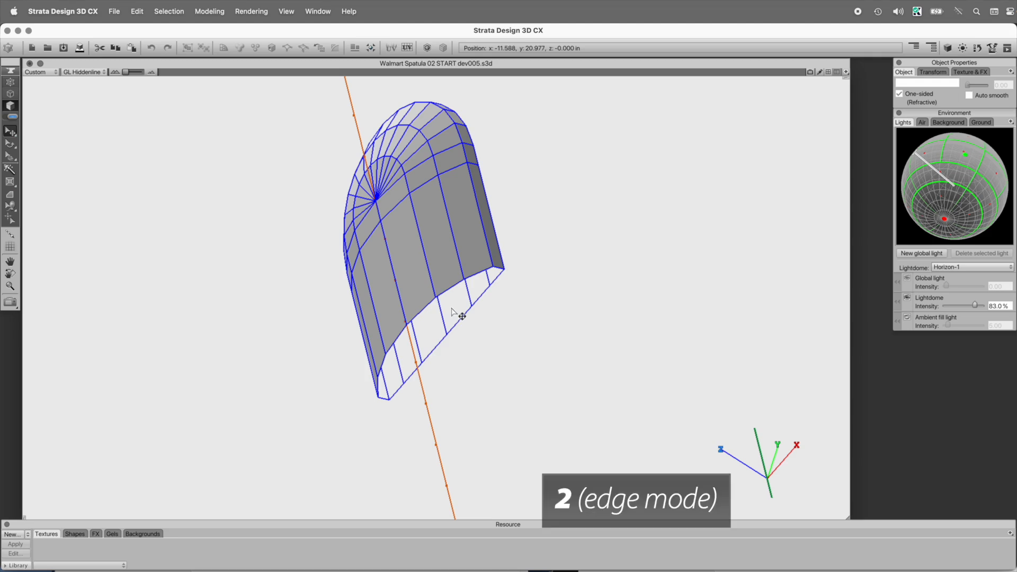
double_click(446, 291)
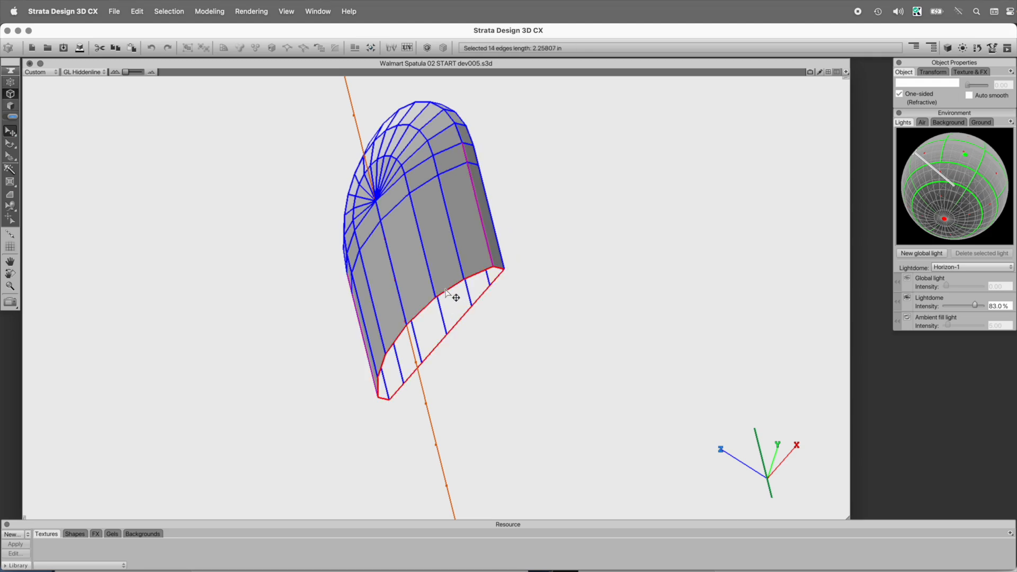
key("0")
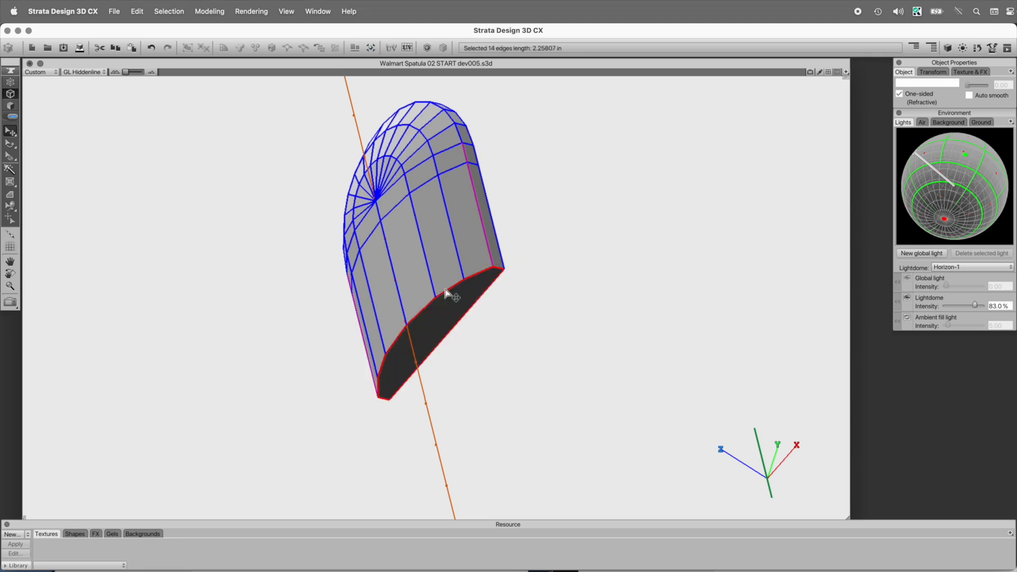
Step: Mirror the cap piece across its closing end face to form a body rounded at both ends
left_click(11, 106)
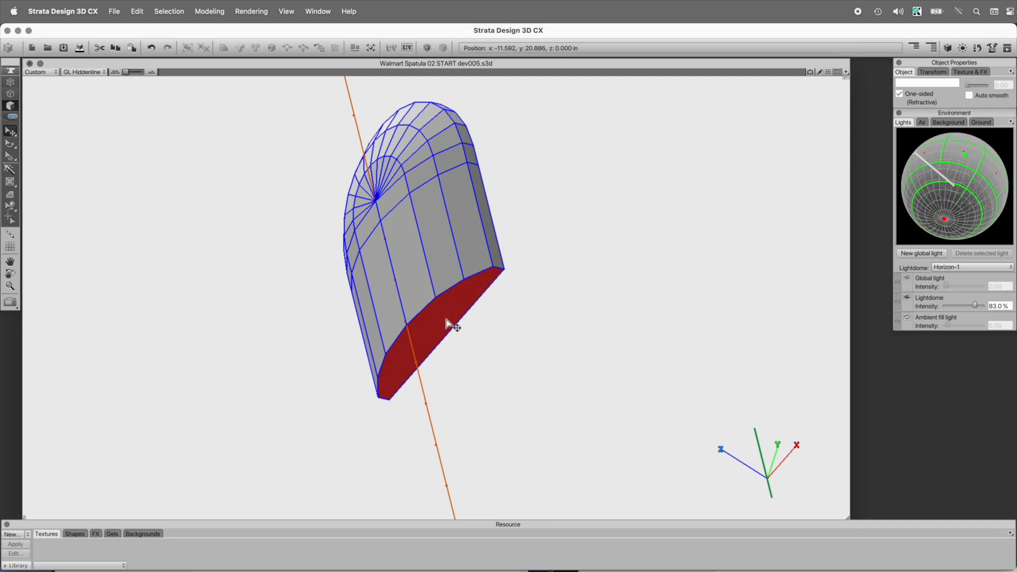
right_click(447, 321)
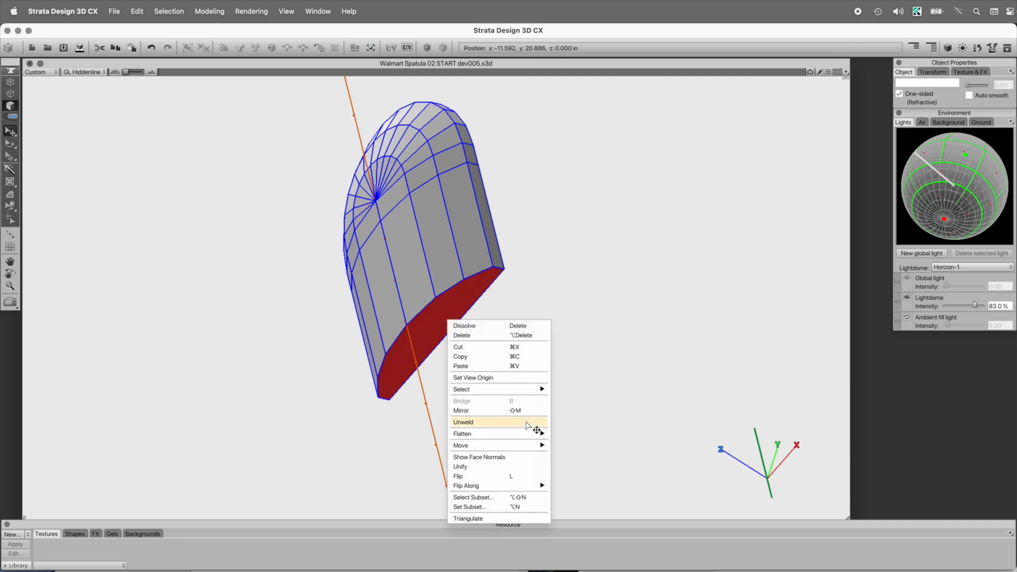
left_click(525, 414)
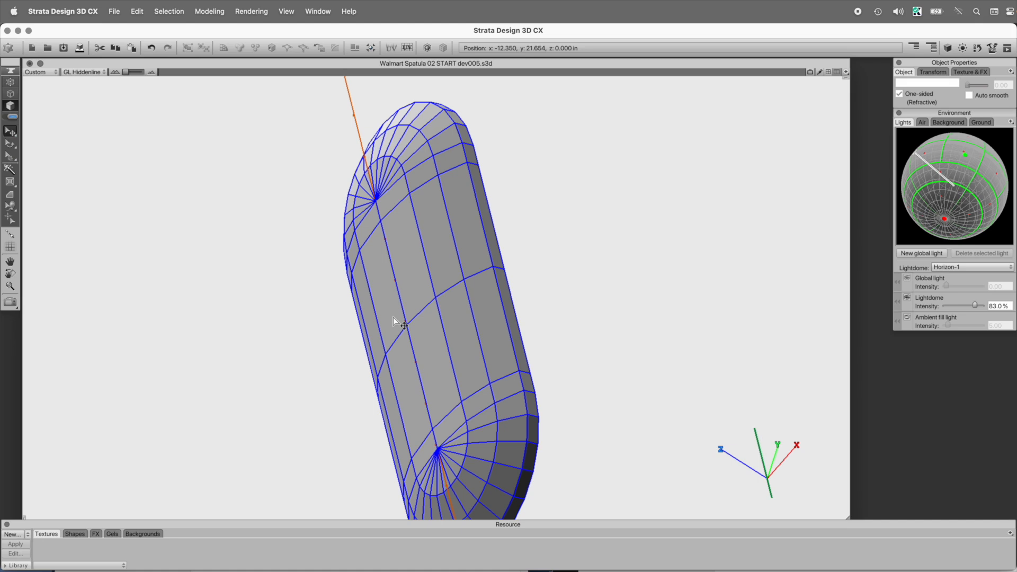
Step: Remove the mirrored cap body as a separate object and paste it into the handle mesh opened for editing
key("5")
left_click_drag(531, 418, 524, 211)
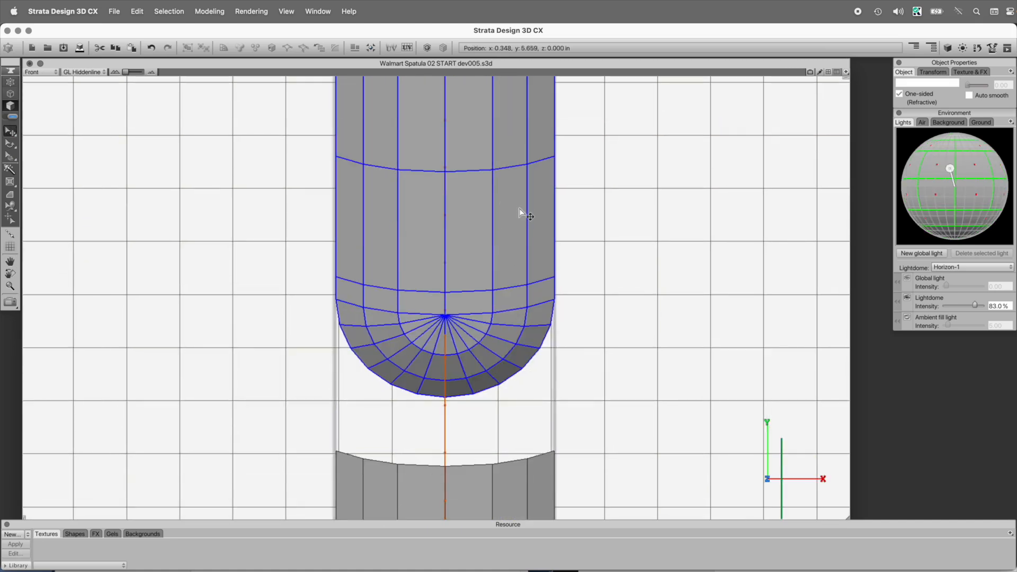
key("Return")
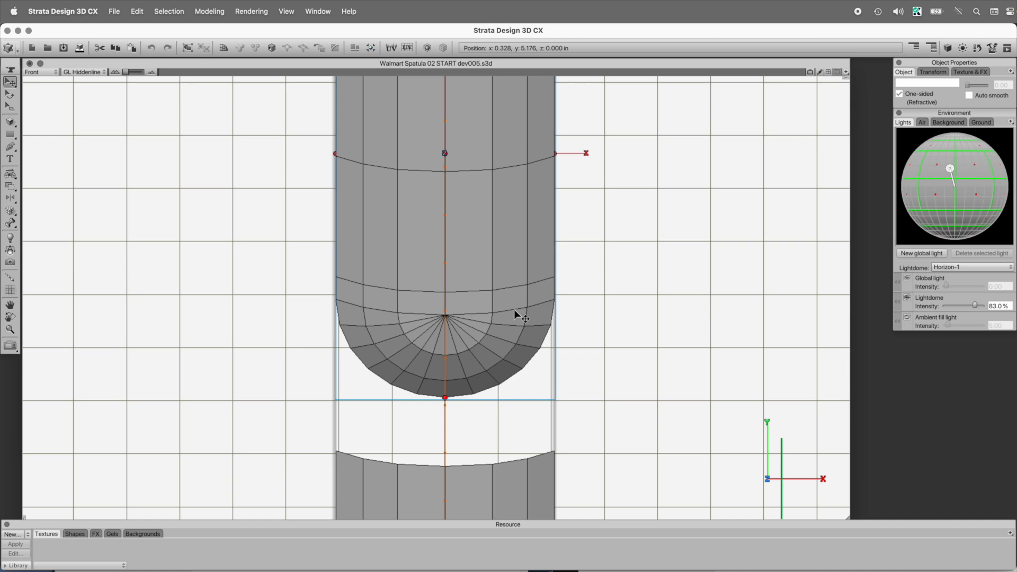
key("Delete")
left_click(493, 465)
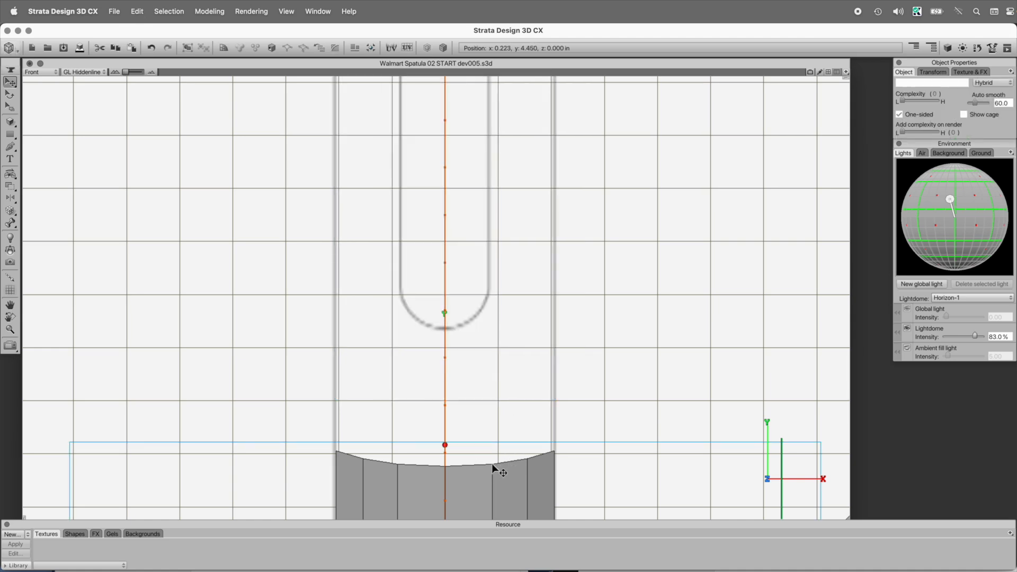
left_click(12, 70)
key("super+v")
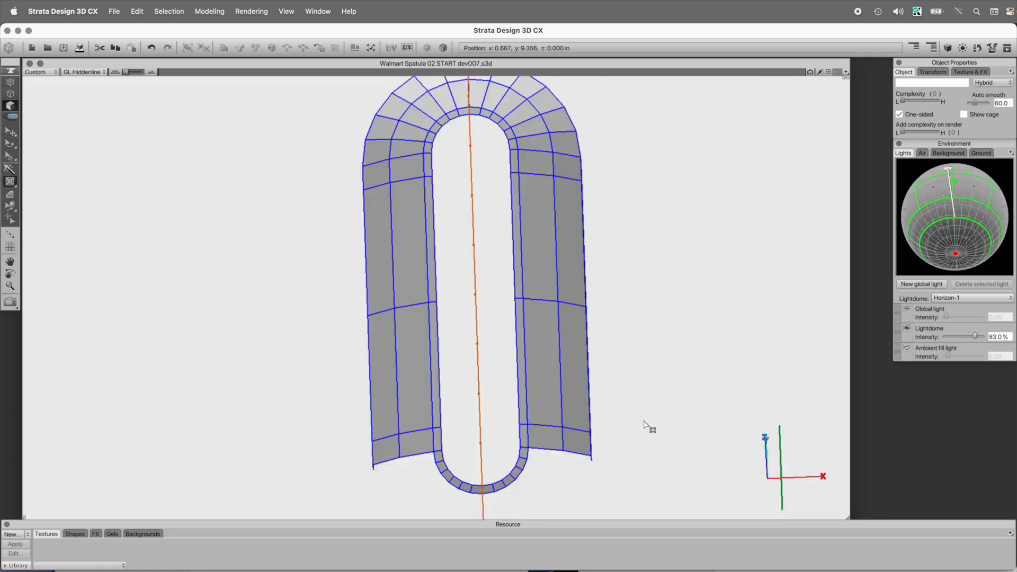
Step: Bridge the open border edges on one side of the slot section to the matching edges of the lower handle
left_click_drag(647, 427, 636, 354)
left_click_drag(607, 393, 628, 323)
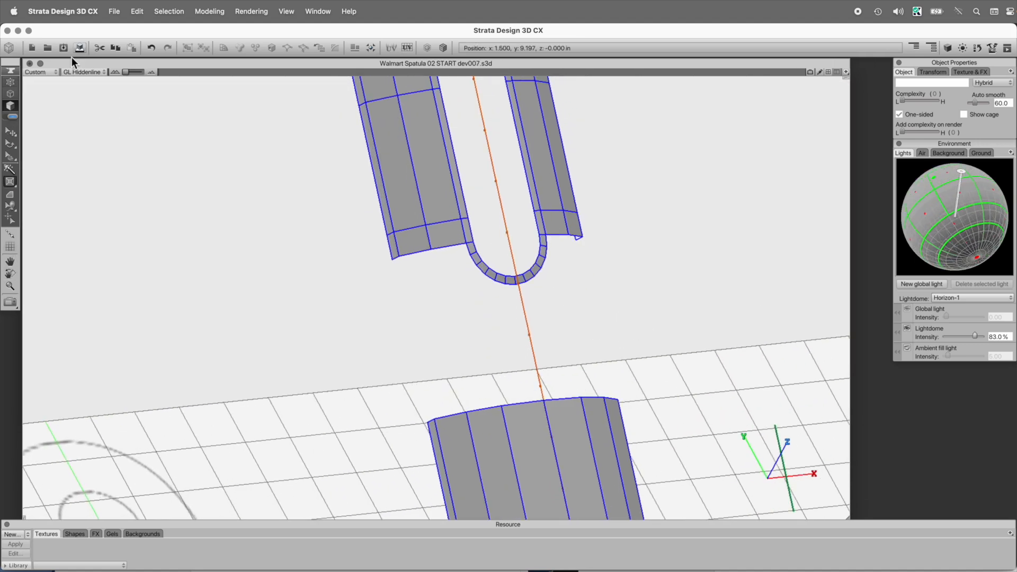
left_click(9, 94)
left_click(10, 131)
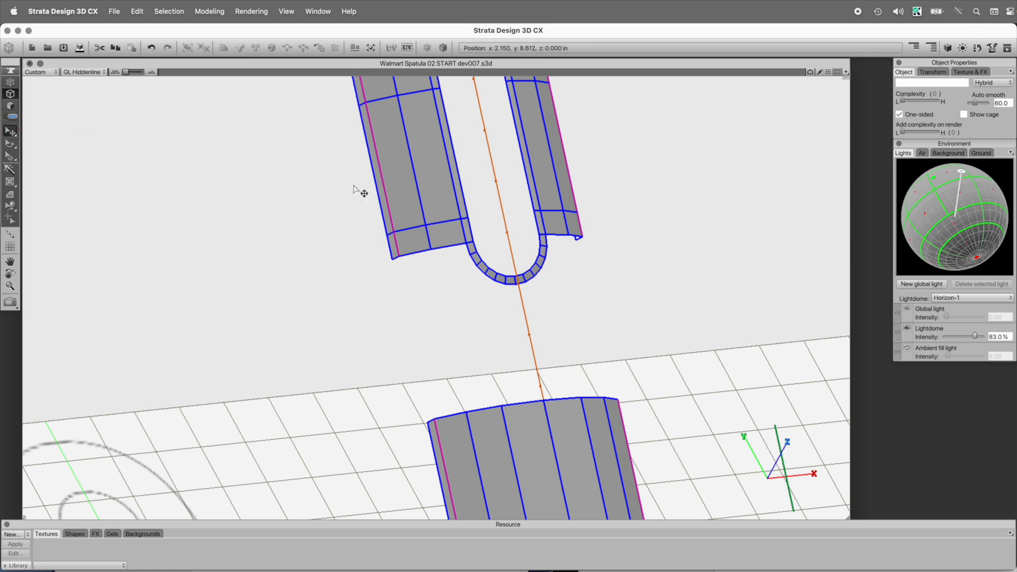
left_click(397, 258)
key("z")
left_click_drag(295, 161, 648, 496)
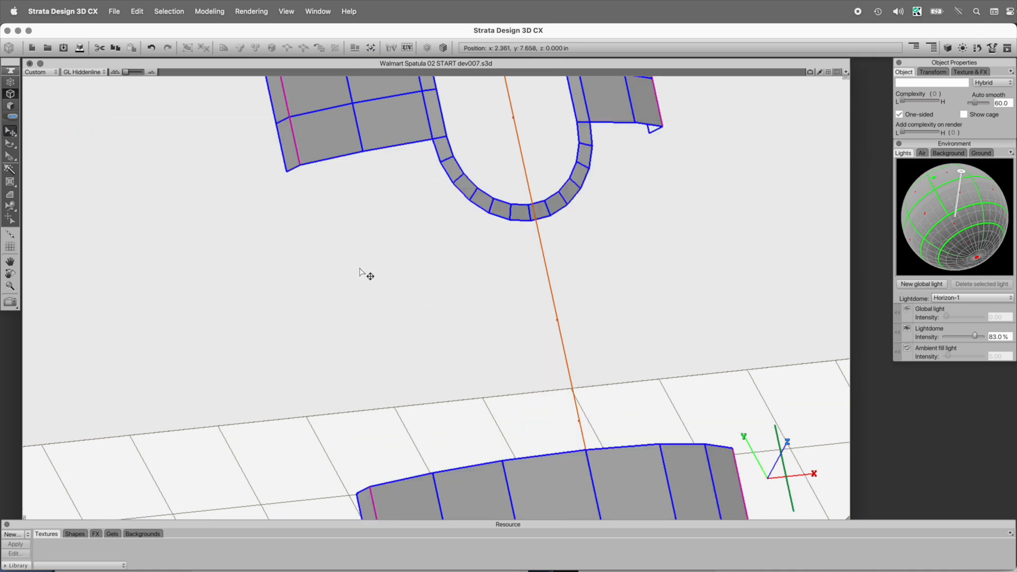
left_click_drag(282, 203, 387, 144)
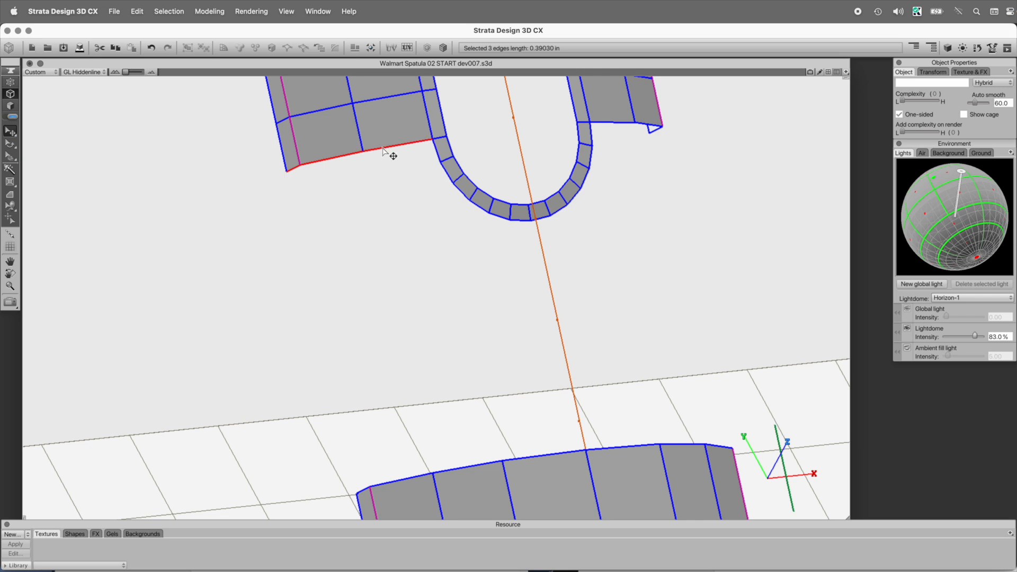
left_click(363, 490, "shift")
left_click(386, 484, "shift")
left_click(454, 469, "shift")
key("b")
Step: Bridge the remaining side of the slot section to the lower handle, selecting the facing border edges on both parts
left_click_drag(675, 298, 474, 352)
left_click_drag(699, 195, 509, 155)
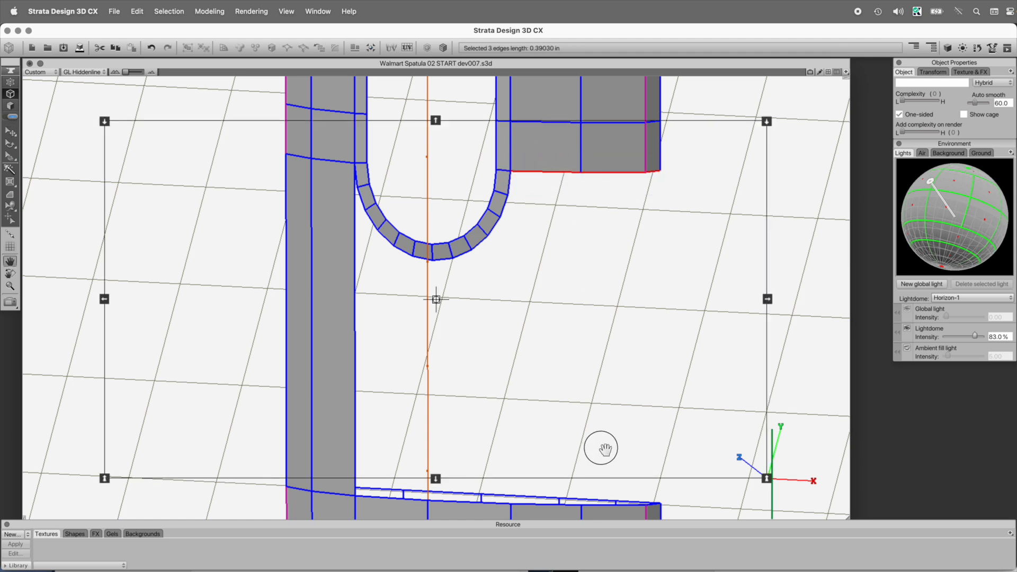
scroll(602, 452, "down", 3)
left_click(549, 425, "shift")
left_click(625, 425, "shift")
left_click_drag(679, 461, 631, 477)
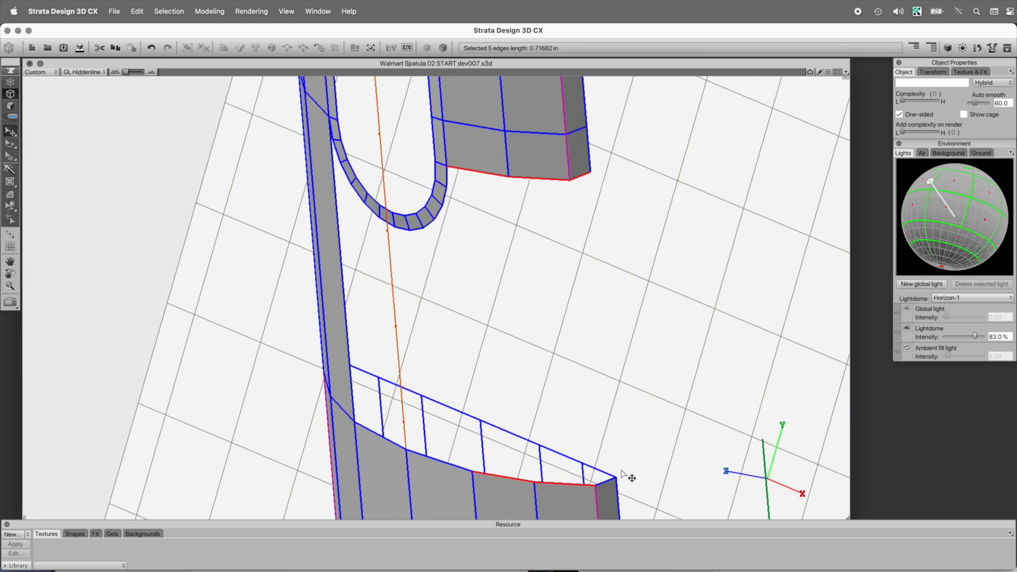
left_click(605, 481, "shift")
key("super+b")
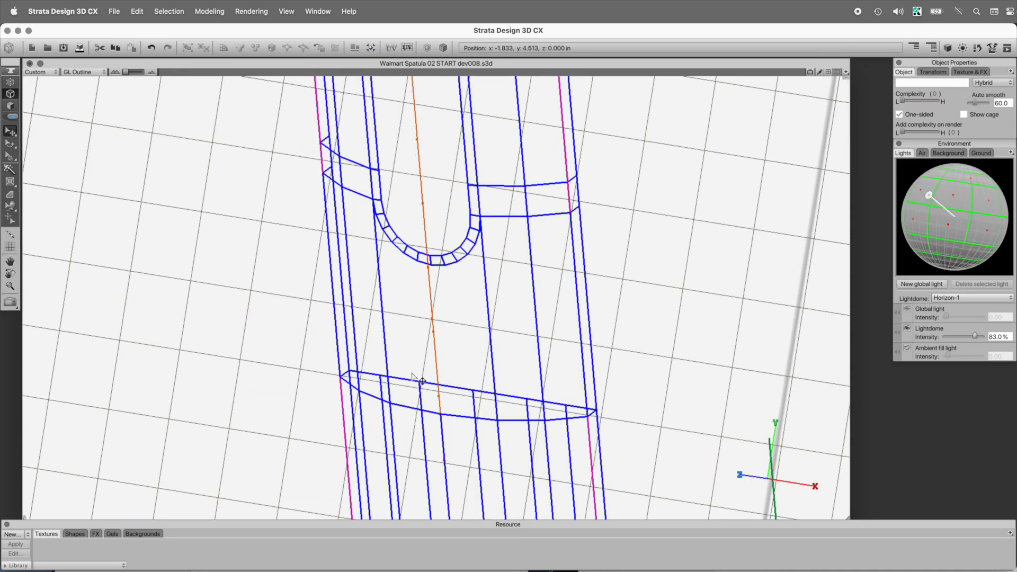
Step: Select the edge loop around the lower handle's upper end and slide it along the Handle Axis guide to just below the slot
left_click_drag(291, 341, 677, 486)
key("space")
left_click_drag(627, 357, 639, 345)
left_click(265, 11)
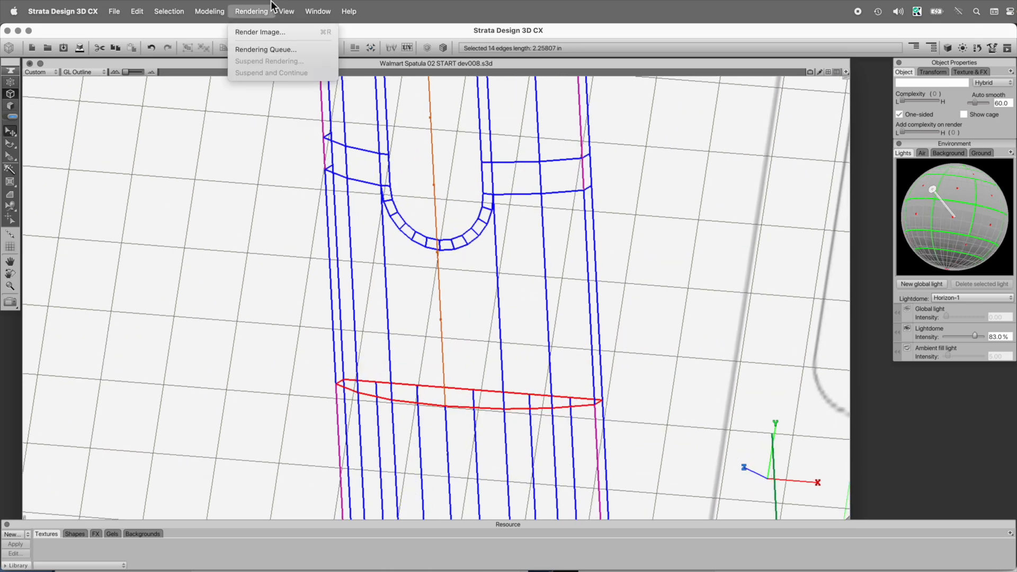
mouse_move(306, 142)
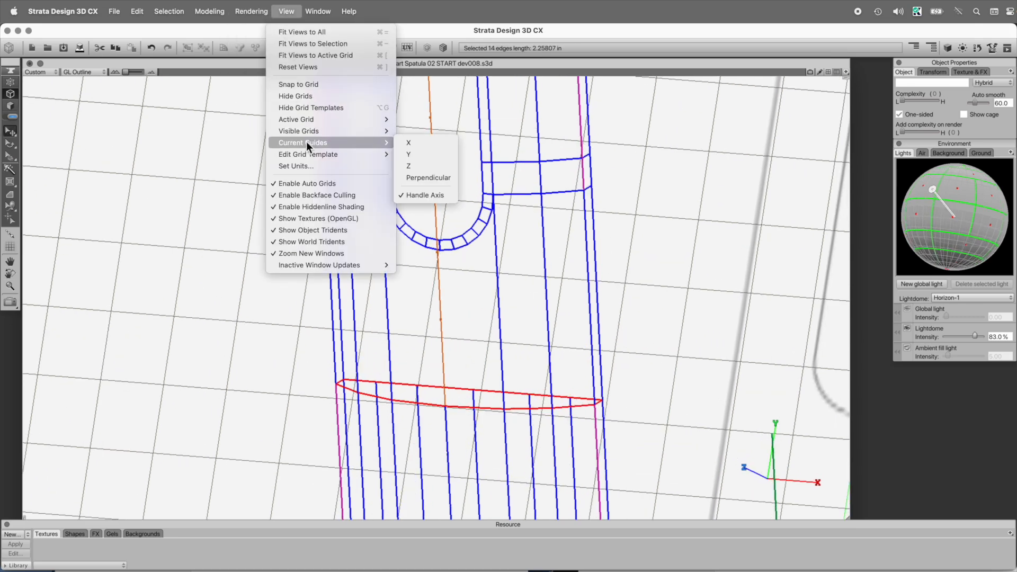
left_click(505, 419)
left_click_drag(502, 414, 489, 295)
key("super+y")
middle_click_drag(518, 323, 538, 311)
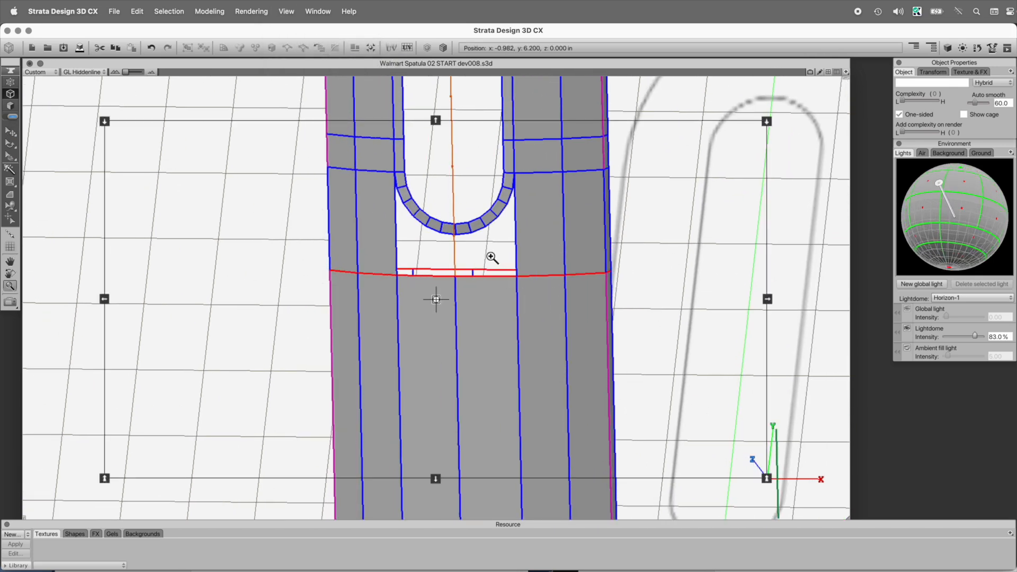
Step: Select the border edges of the opening between the slot's rounded rim and the lower handle and fill it
left_click(474, 251, "super")
double_click(501, 280)
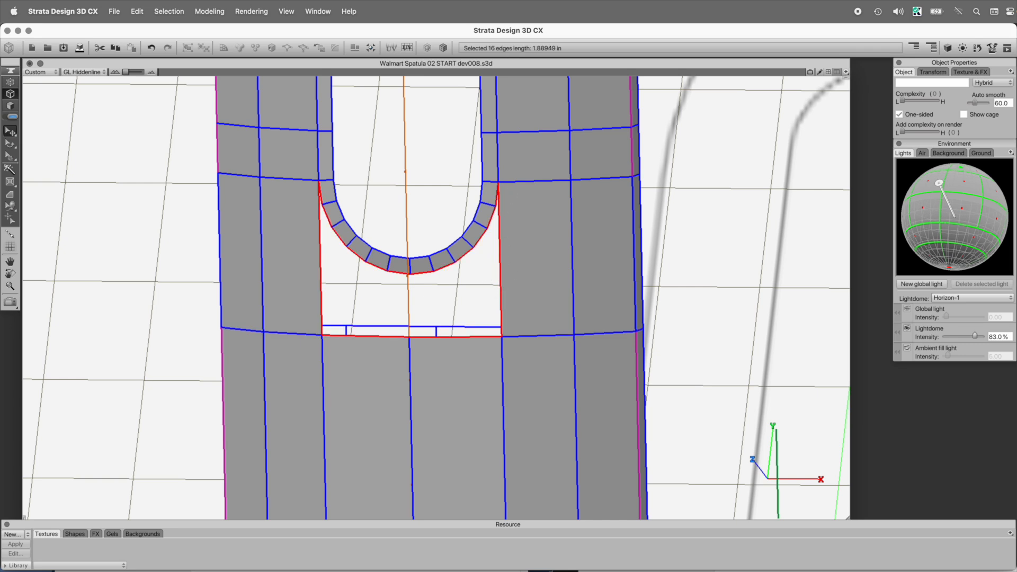
key("0")
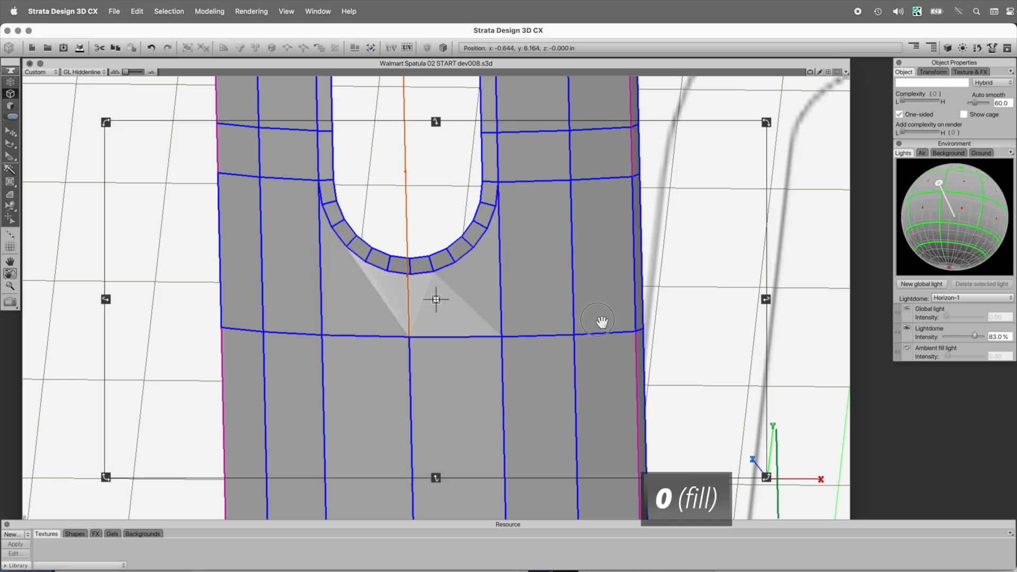
Step: Connect the rim's lowest outer vertex to the centre vertex on the edge loop below it, splitting the filled face
left_click_drag(603, 323, 609, 297)
left_click(10, 83)
left_click_drag(461, 289, 390, 260)
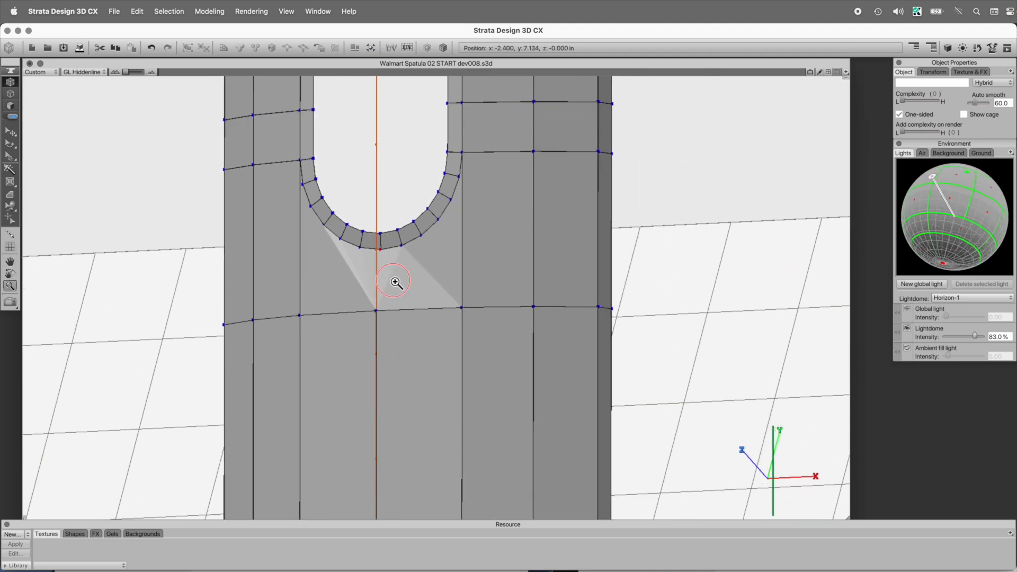
scroll(395, 280, "up", 3)
left_click(411, 346, "shift")
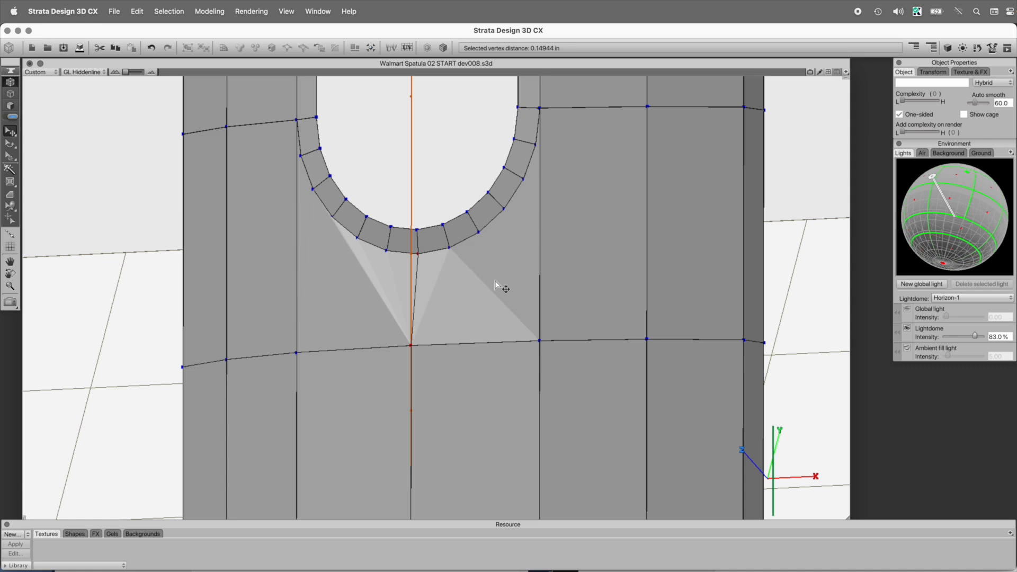
key("alt+super+s")
Step: Examine the filled faces below the slot from the side, front and oblique views to judge how flat they are
left_click_drag(488, 269, 450, 295)
left_click(429, 287)
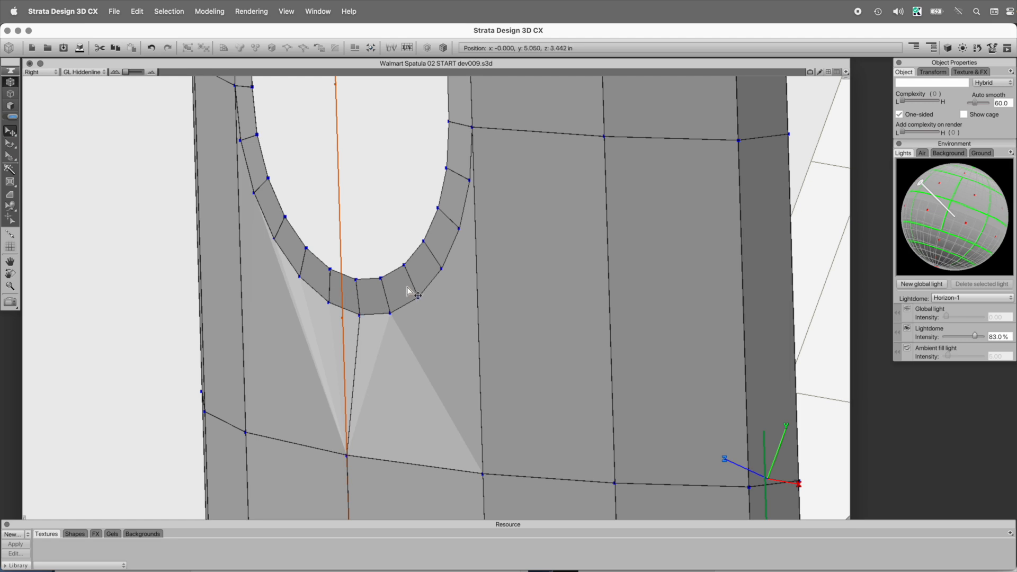
key("6")
left_click_drag(402, 297, 494, 269)
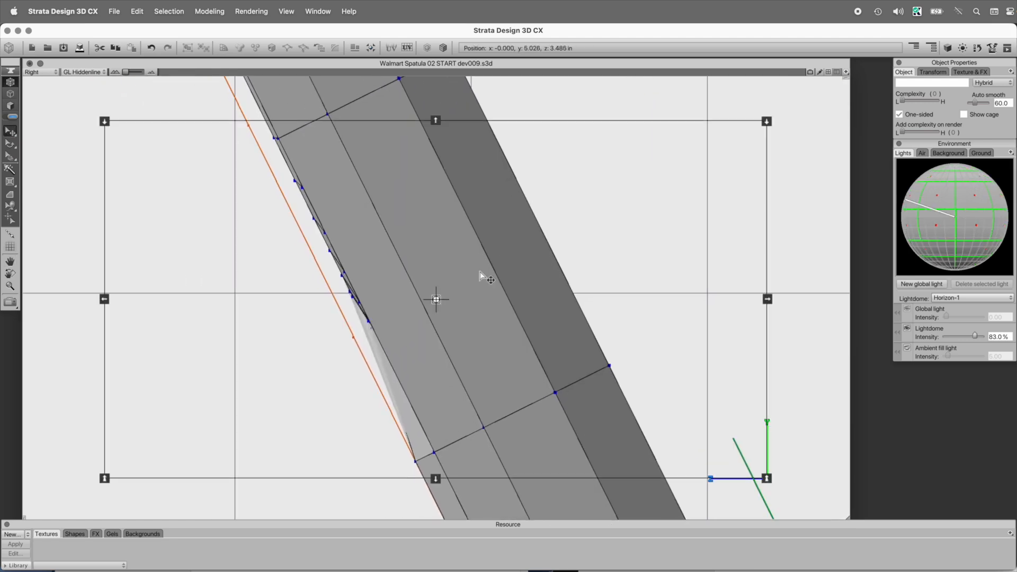
left_click_drag(397, 403, 319, 228)
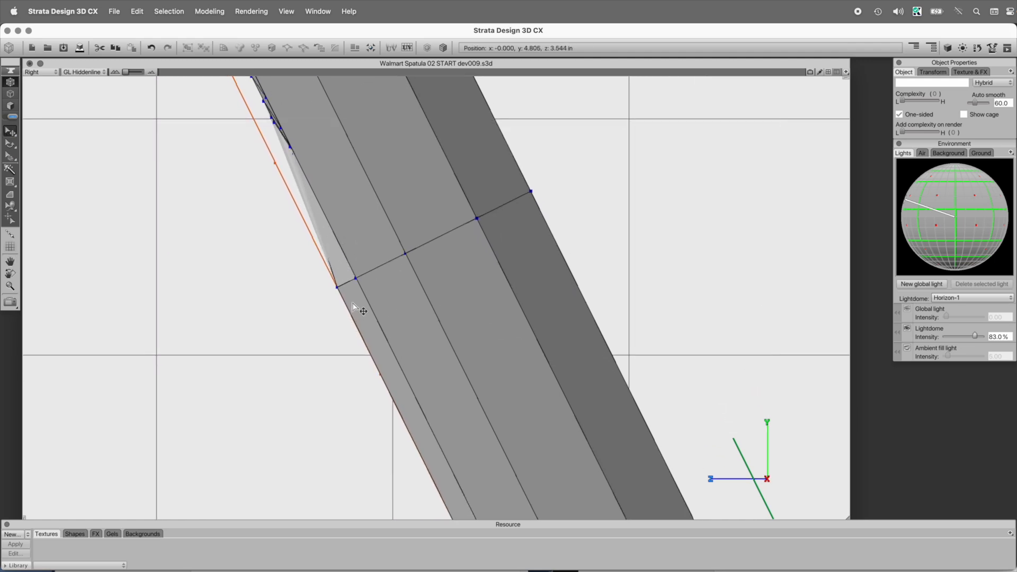
key("5")
left_click(465, 216, "alt")
left_click_drag(538, 223, 494, 323)
key("r")
left_click_drag(521, 288, 492, 237)
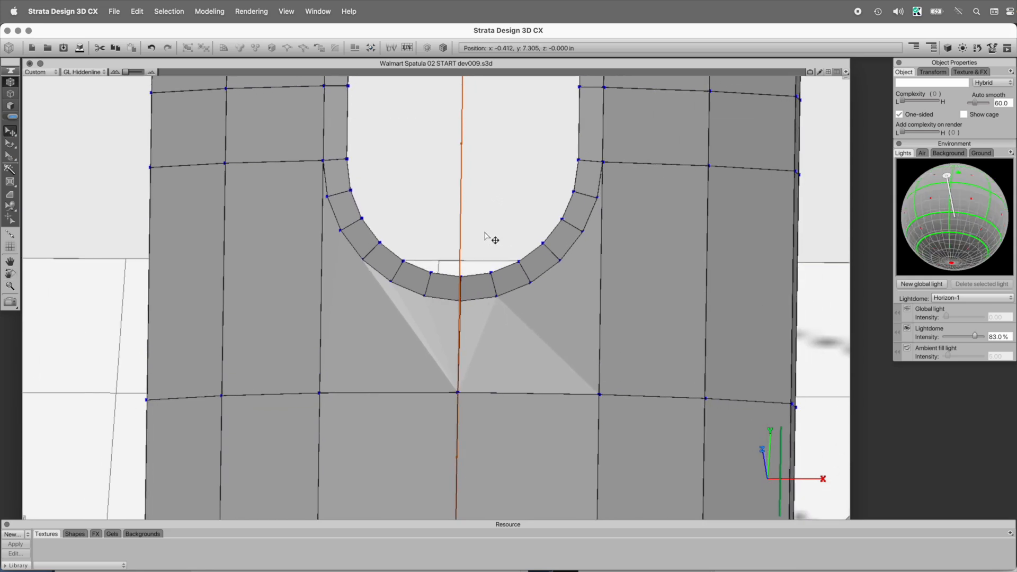
Step: Place a custom grid on the handle's front surface using vertices near the slot, with its origin at the centre vertex below the rim
left_click(9, 247)
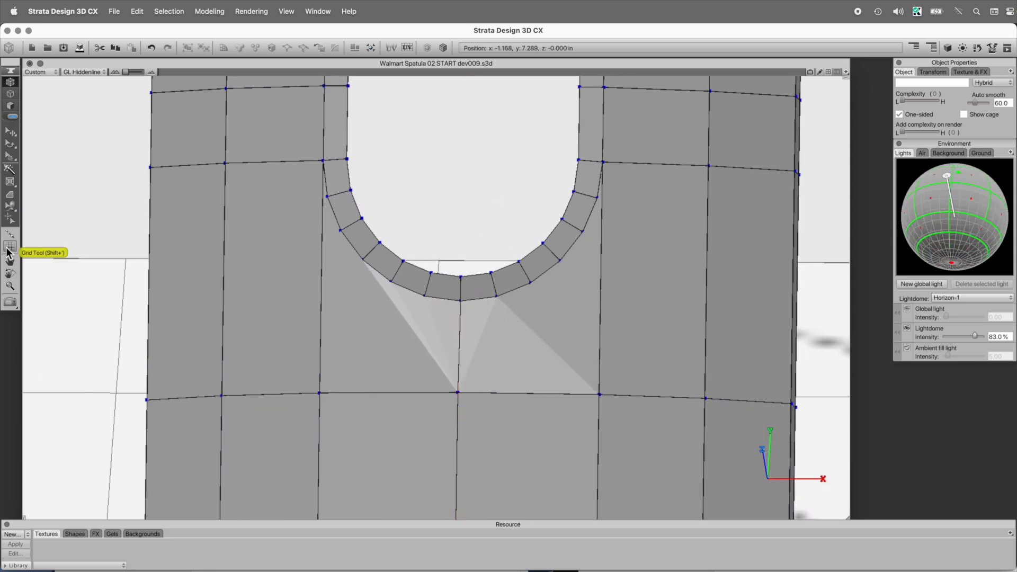
left_click(458, 394)
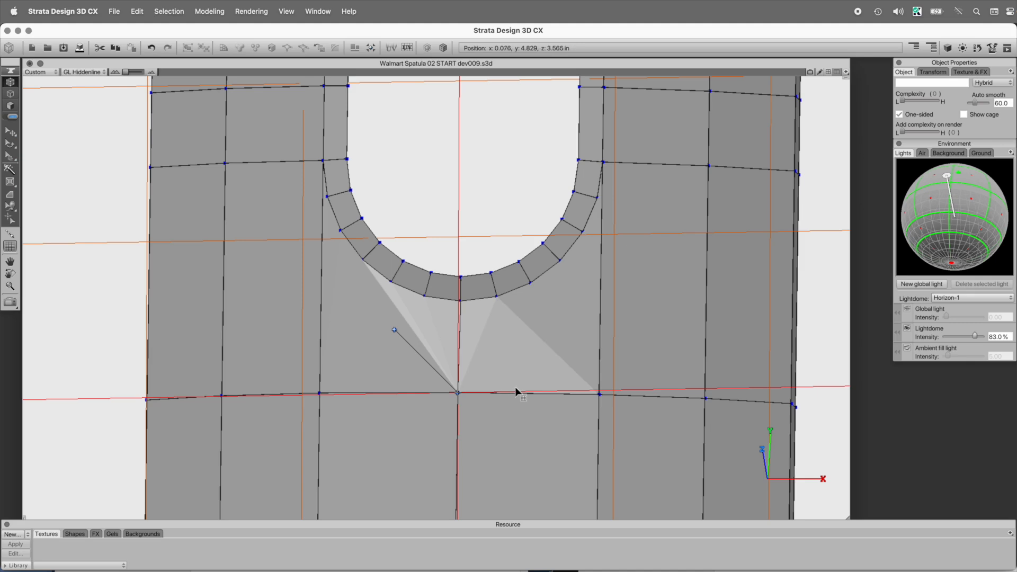
left_click(598, 395)
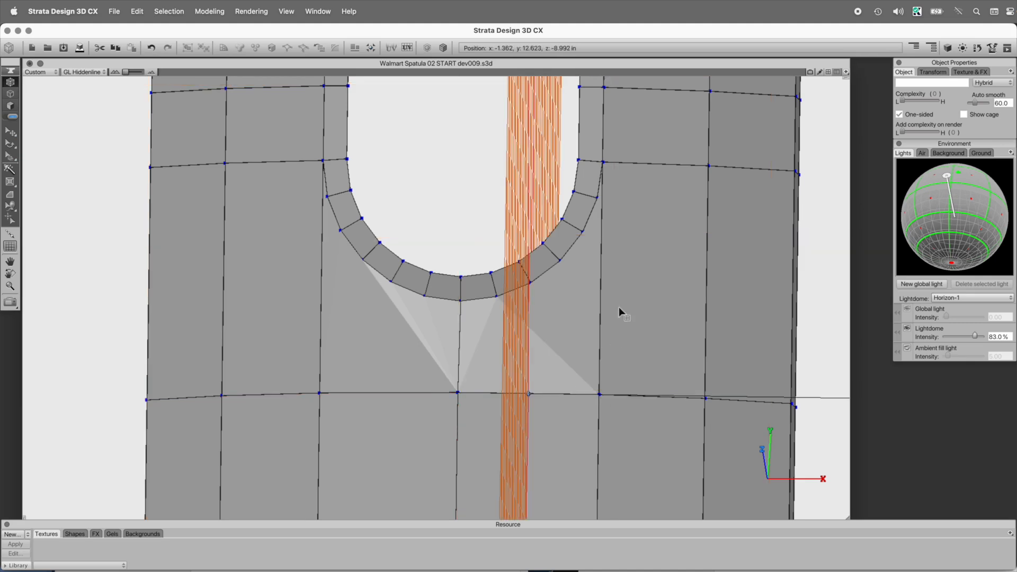
left_click(603, 161)
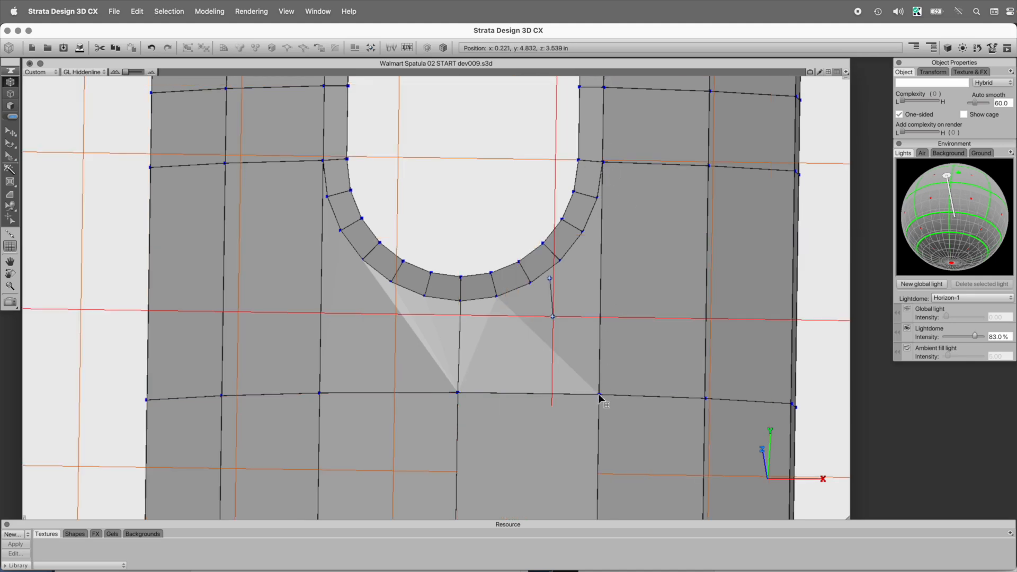
left_click(458, 393)
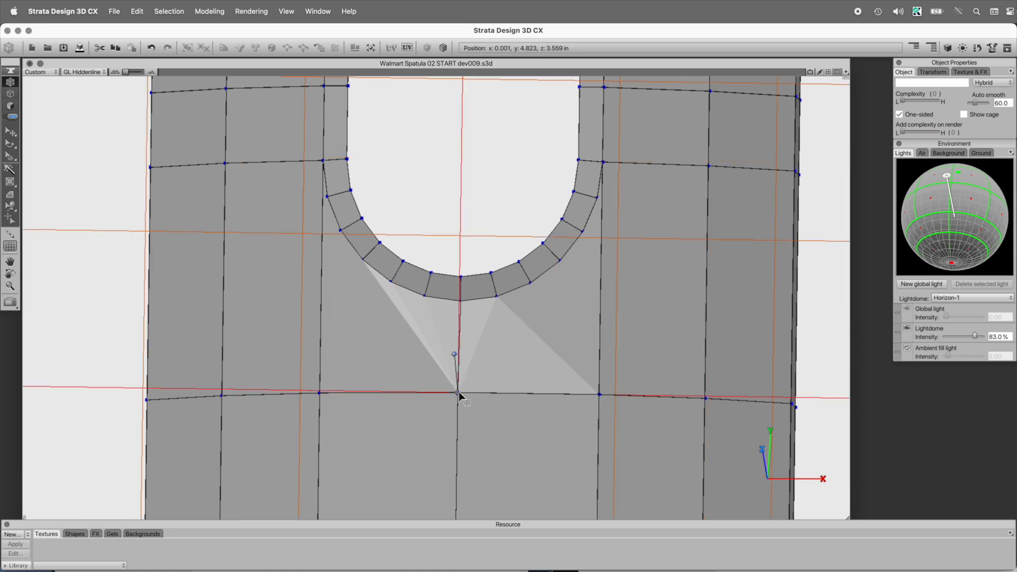
Step: Set the grid line spacing to 0.1 units, keeping inches as the unit
left_click(286, 11)
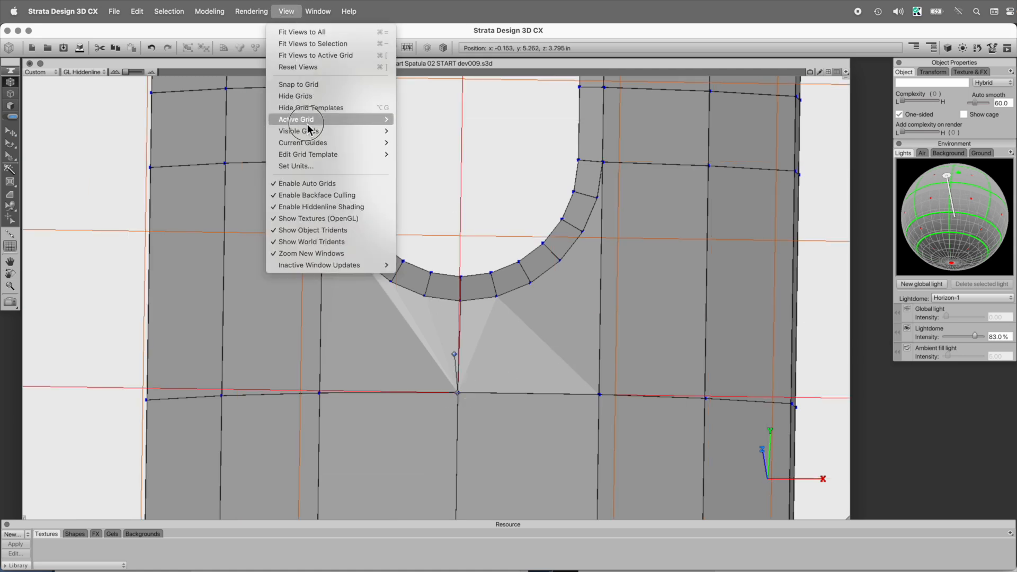
left_click(310, 168)
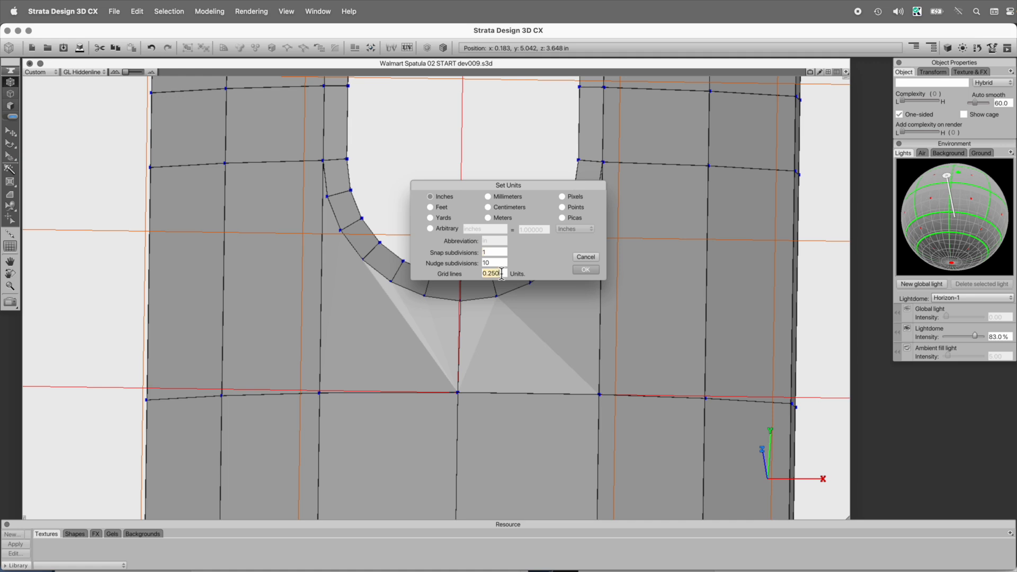
left_click(501, 273)
type(".1")
key("Return")
Step: Try to flatten the filled face and adjoining rim faces on one side of the slot's centreline onto the custom grid
left_click_drag(564, 397, 568, 258)
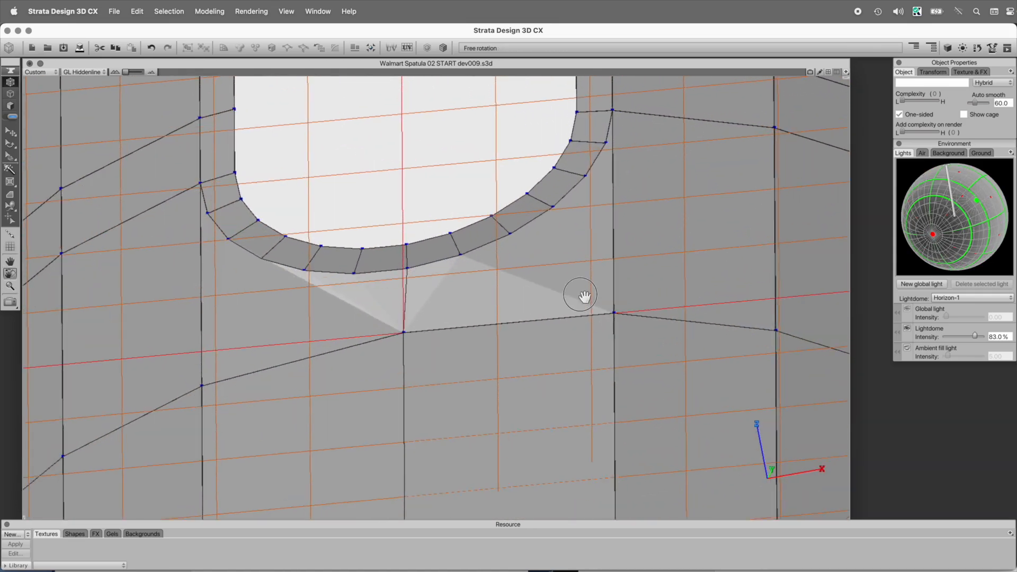
left_click_drag(584, 297, 562, 297)
left_click(10, 131)
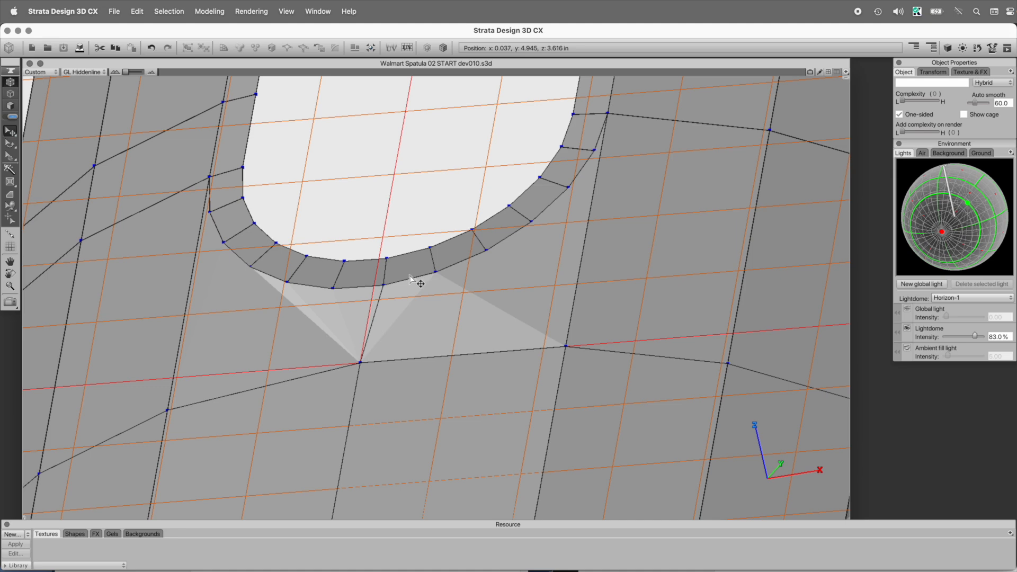
key("3")
mouse_move(409, 275)
left_mouse_down()
mouse_move(447, 291)
mouse_move(548, 205)
mouse_move(558, 175)
mouse_move(479, 248)
left_mouse_up()
left_click_drag(537, 274, 482, 257)
key("alt+a")
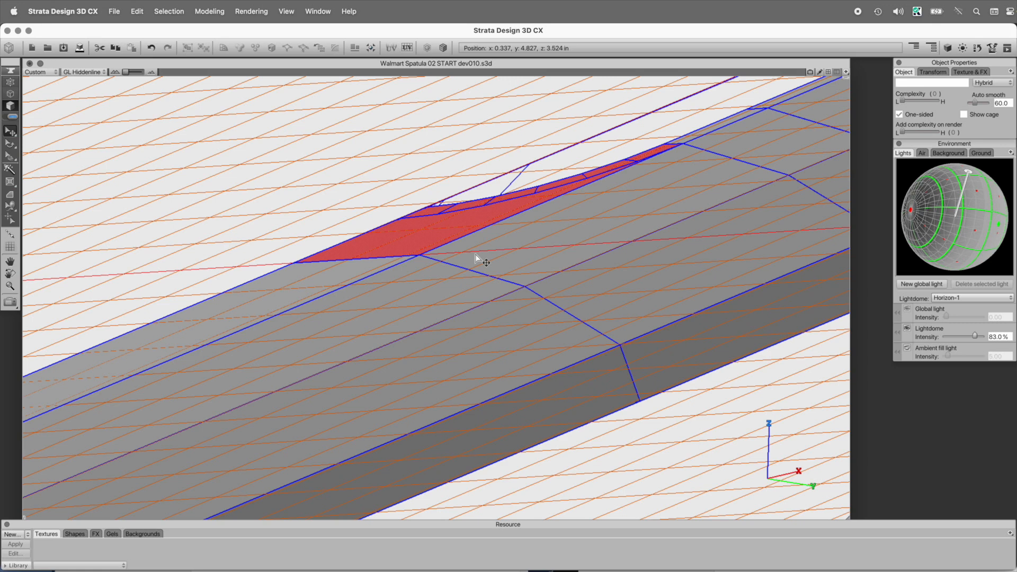
Step: Inspect the selected faces' centreline in the front view and undo their alignment to the grid
key("5")
key("space")
left_click_drag(536, 313, 477, 183)
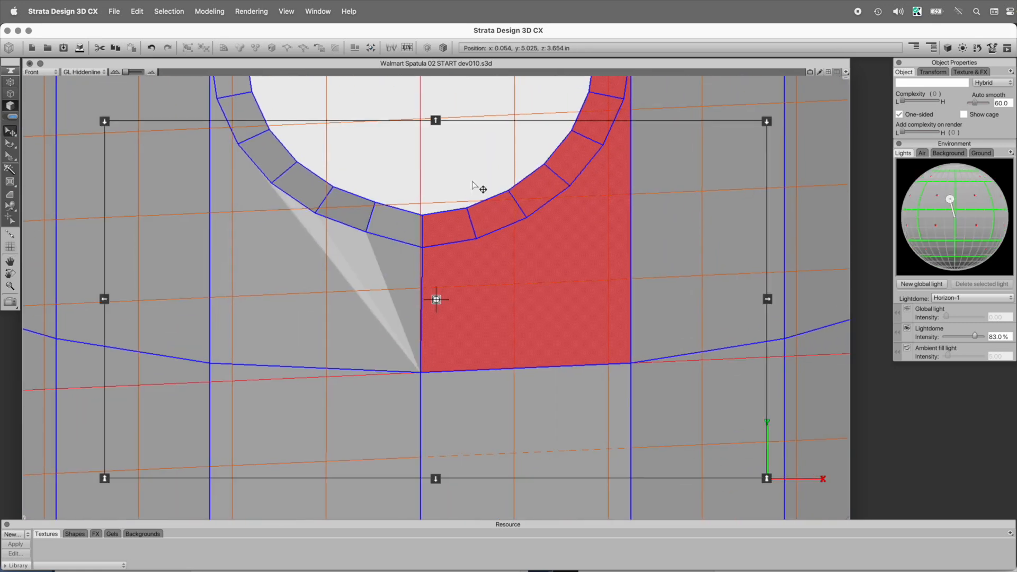
left_click(429, 292, "super")
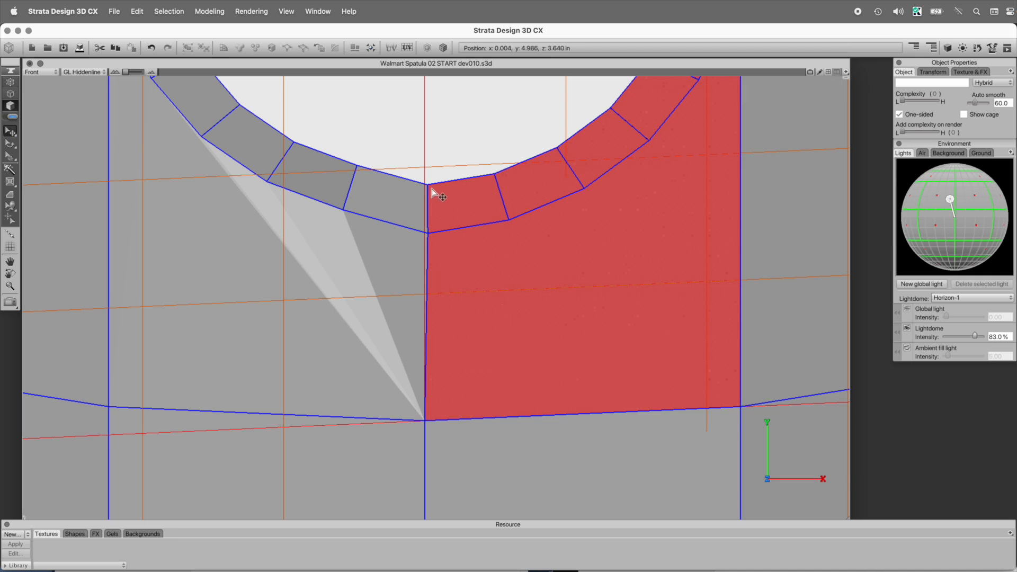
key("super+z")
key("space")
left_click(468, 268, "alt+super")
left_click(462, 308, "alt+super")
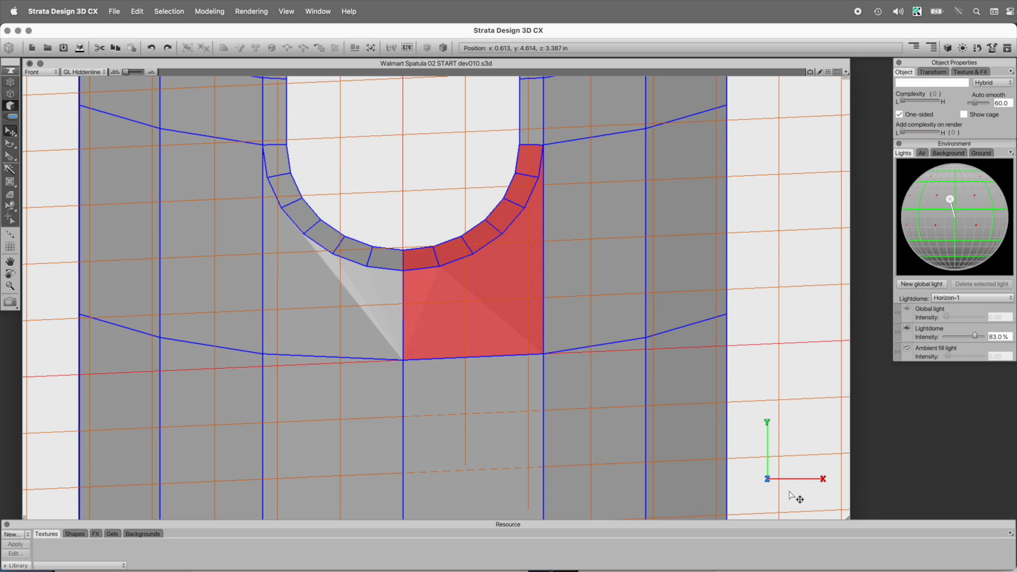
Step: Set a Z guide and flatten the selected rim and filled faces beside the slot's centreline onto the custom grid
key("space")
left_click_drag(788, 442, 707, 453)
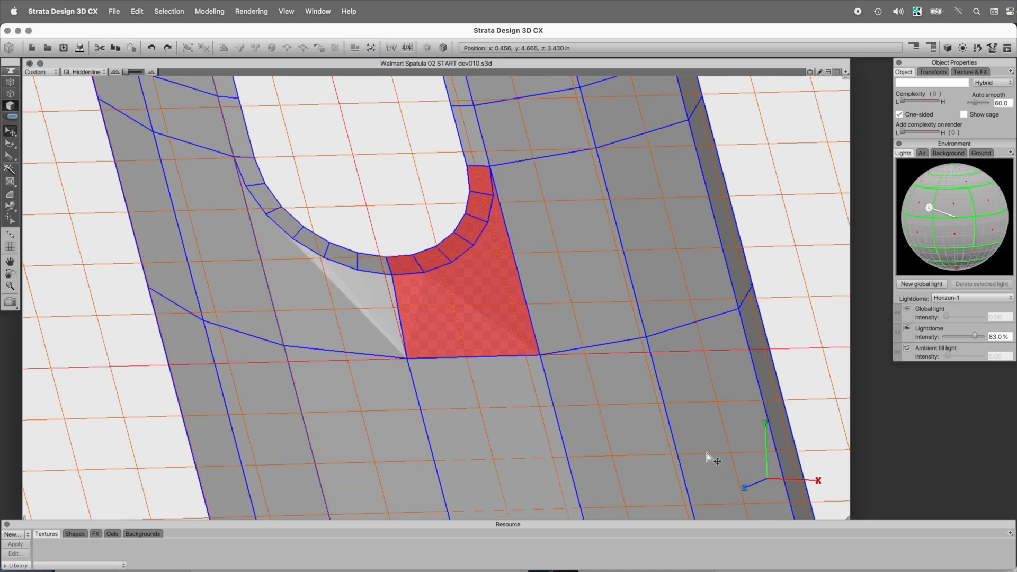
key("shift+z")
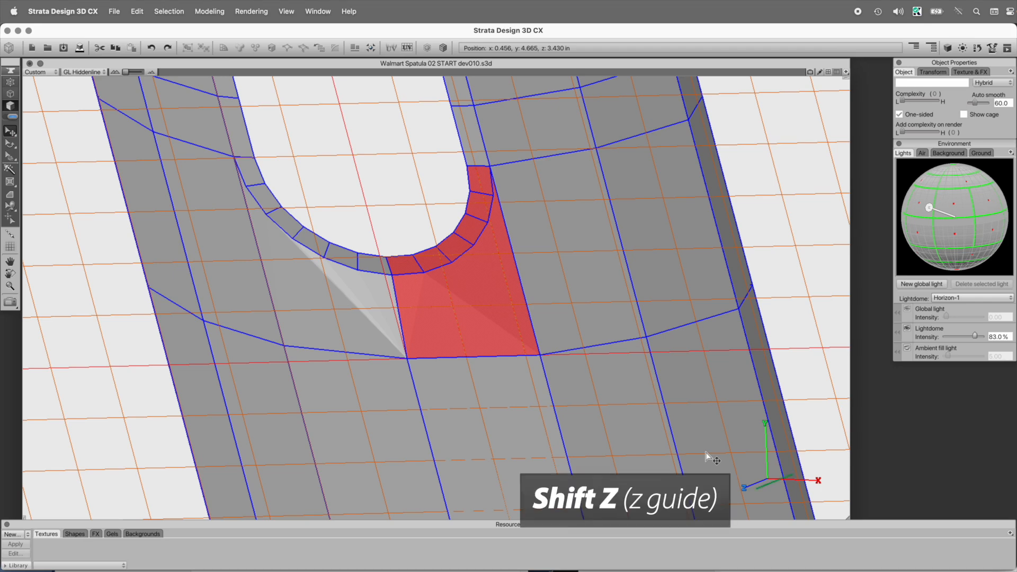
key("5")
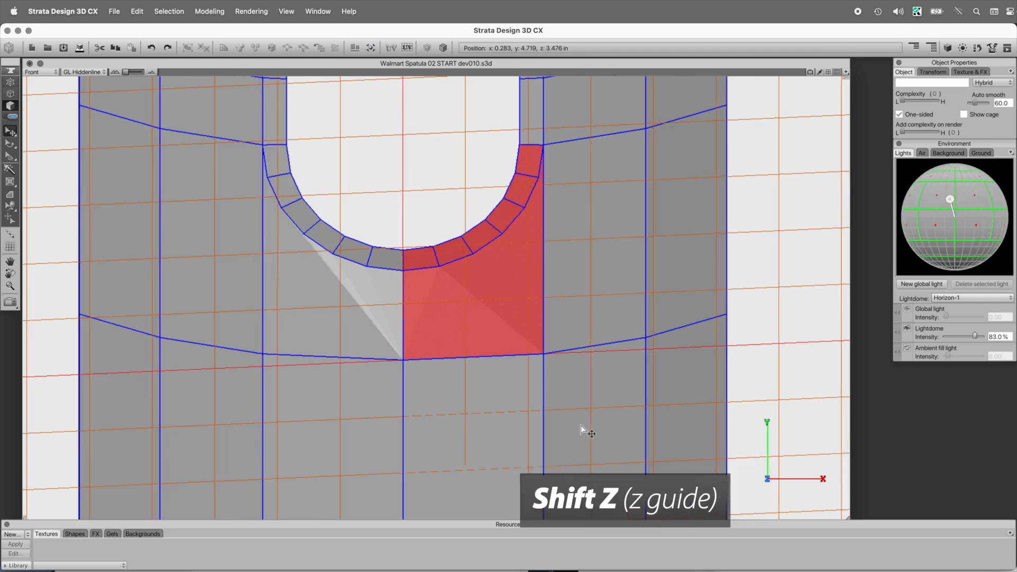
left_click_drag(304, 93, 618, 333)
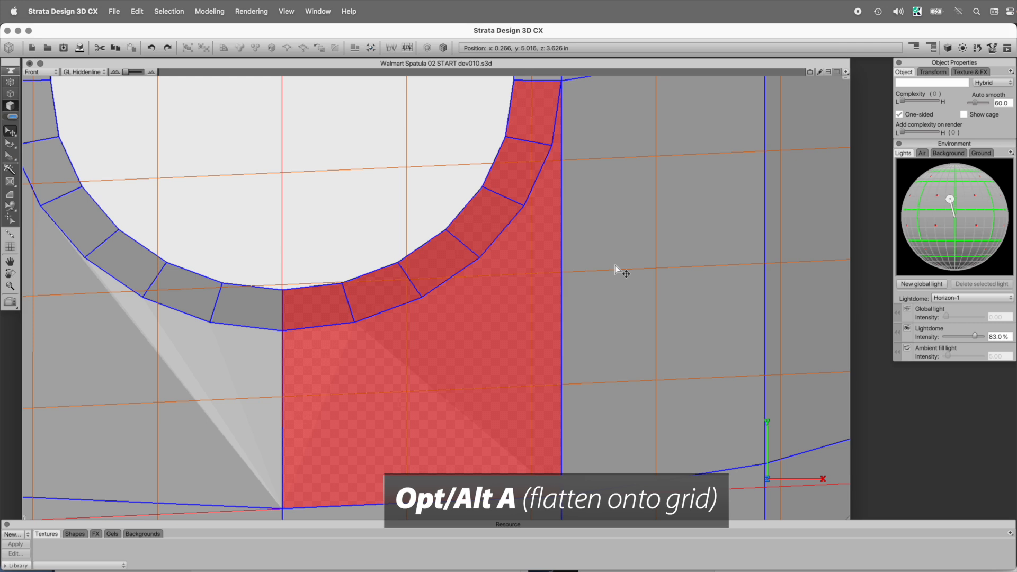
key("alt+a")
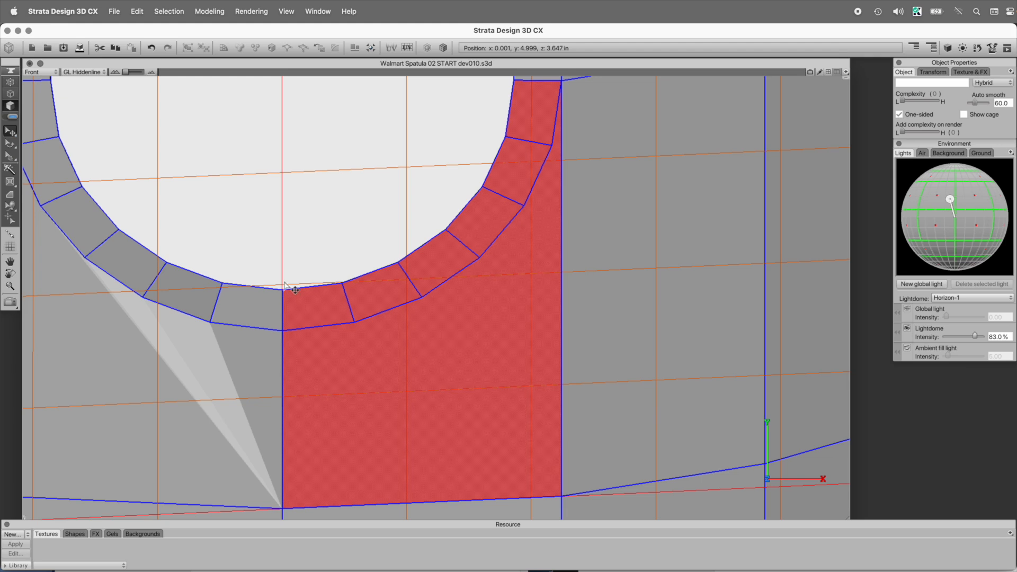
Step: Place a custom grid through the centre, side and rim-corner vertices on the slot's unflattened side, with its origin at the centre vertex below the rim
left_click(285, 245)
left_click(252, 259, "alt")
left_click_drag(313, 314, 323, 209)
left_click_drag(326, 262, 326, 319)
left_click(13, 245)
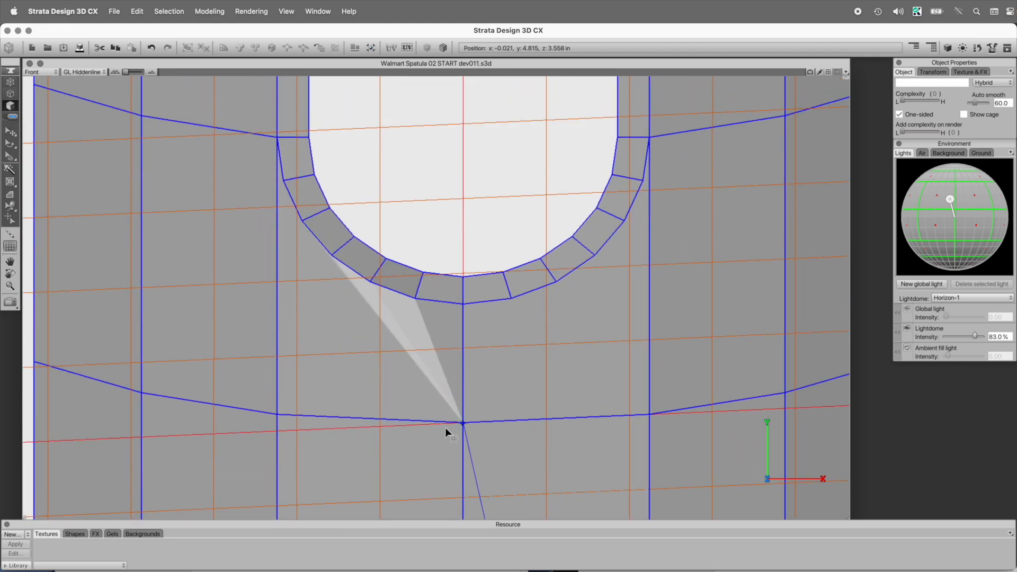
key("x")
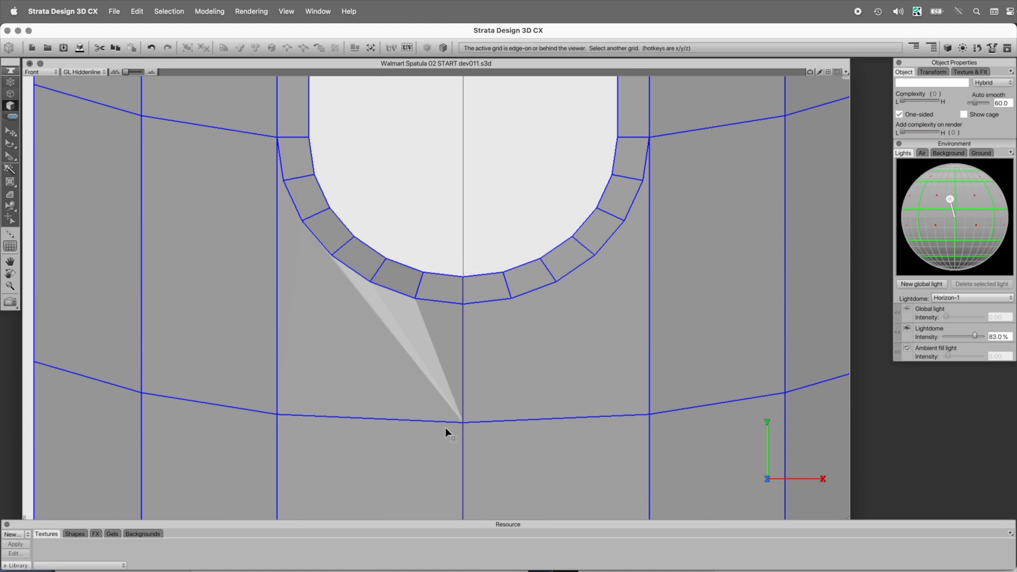
left_click(463, 423)
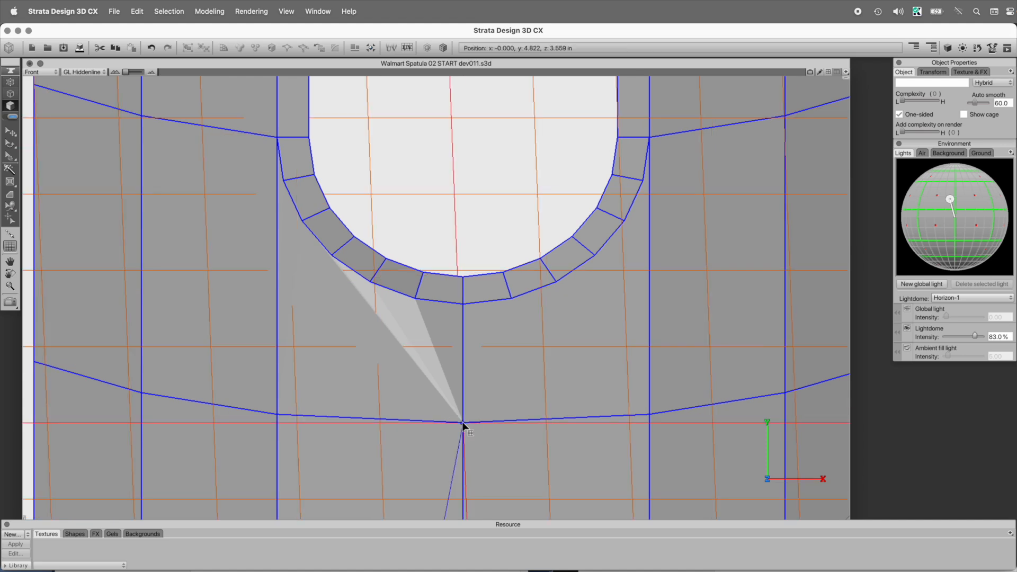
left_click(277, 416)
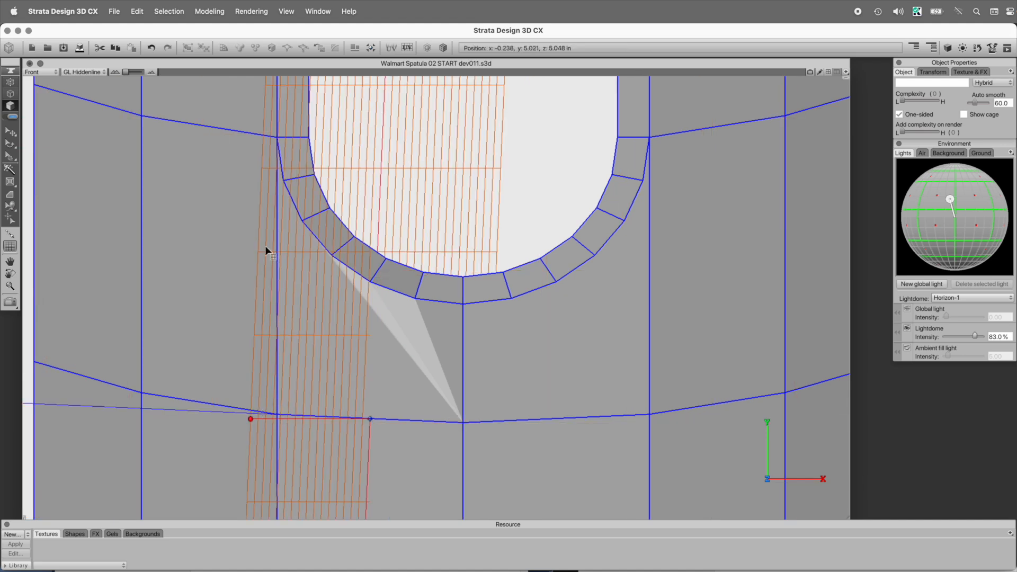
left_click(277, 139)
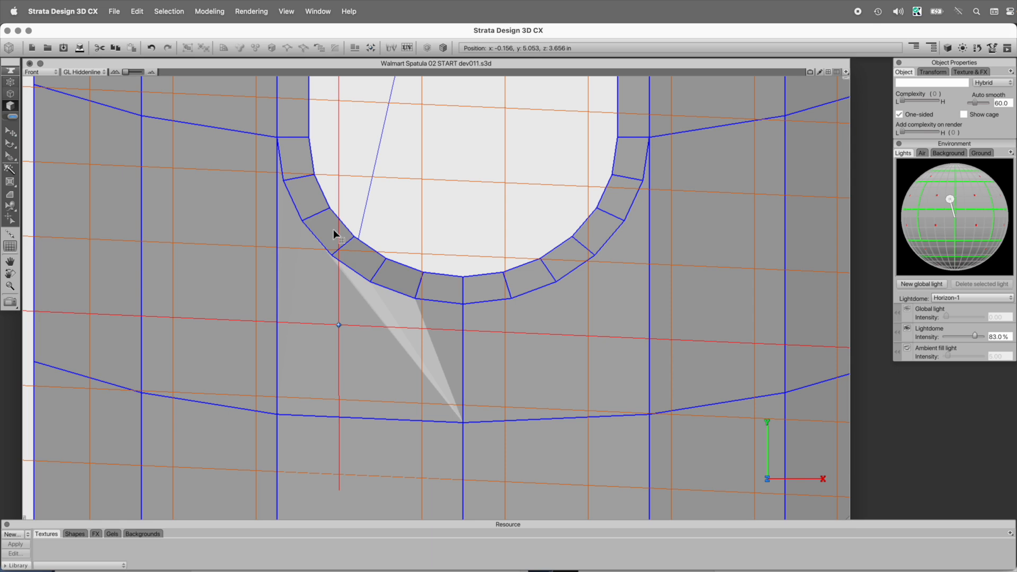
left_click(463, 423)
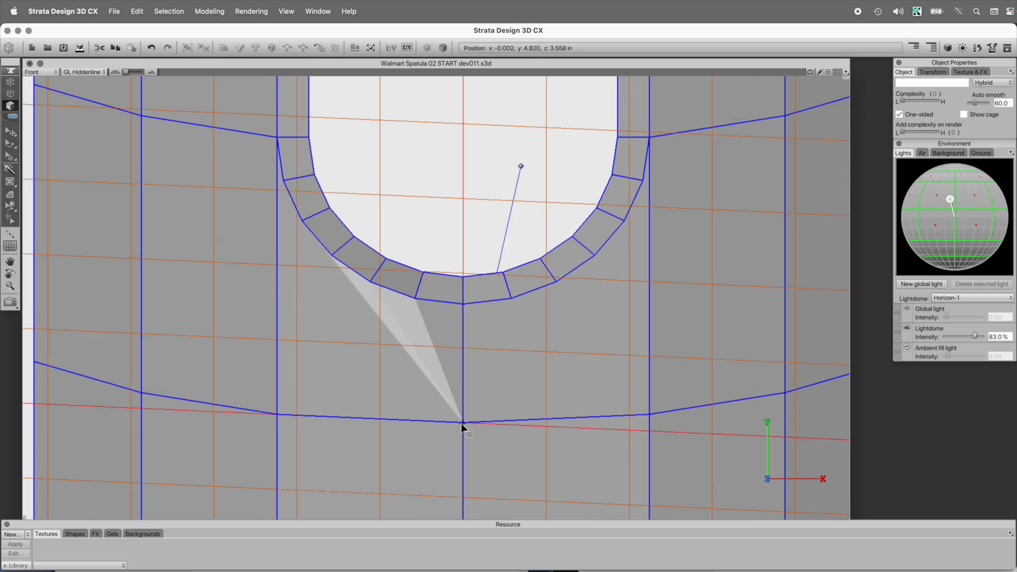
Step: Select the rim and filled faces on the uneven side of the slot, set the current guide to Z and flatten them onto the grid
left_click(9, 135)
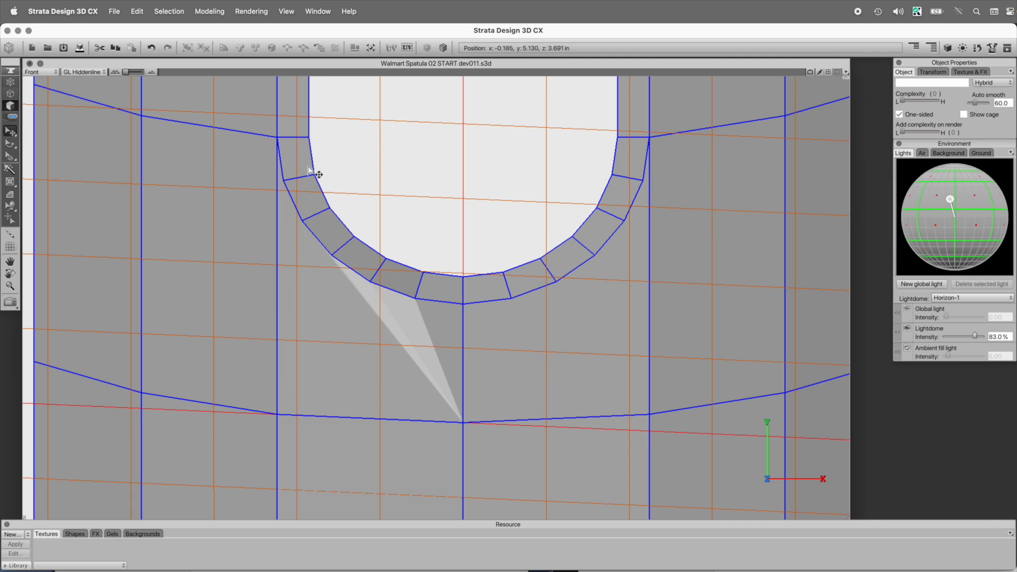
mouse_move(295, 159)
left_mouse_down()
mouse_move(352, 234)
mouse_move(434, 301)
mouse_move(391, 333)
mouse_move(408, 345)
left_mouse_up()
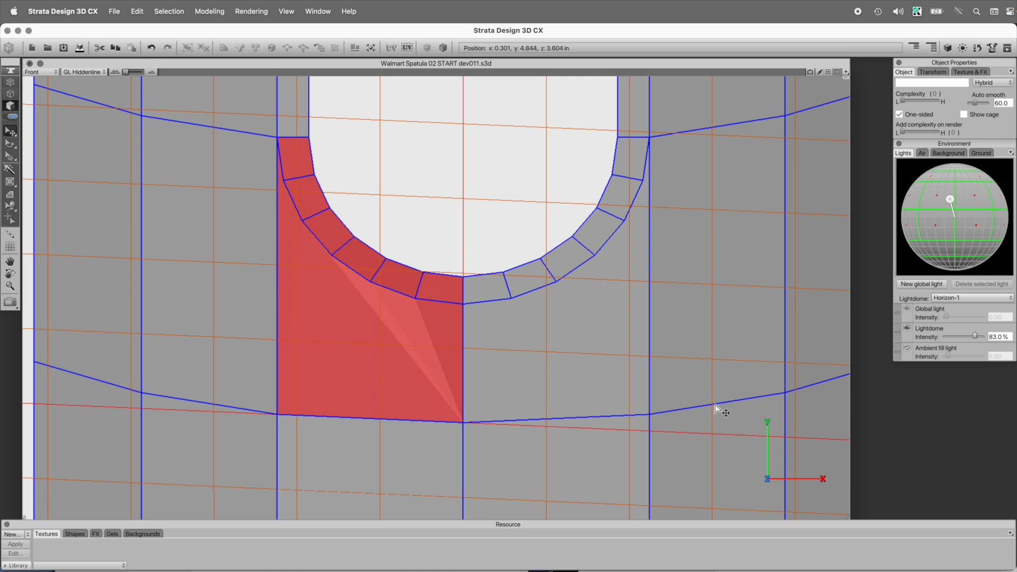
left_click(286, 11)
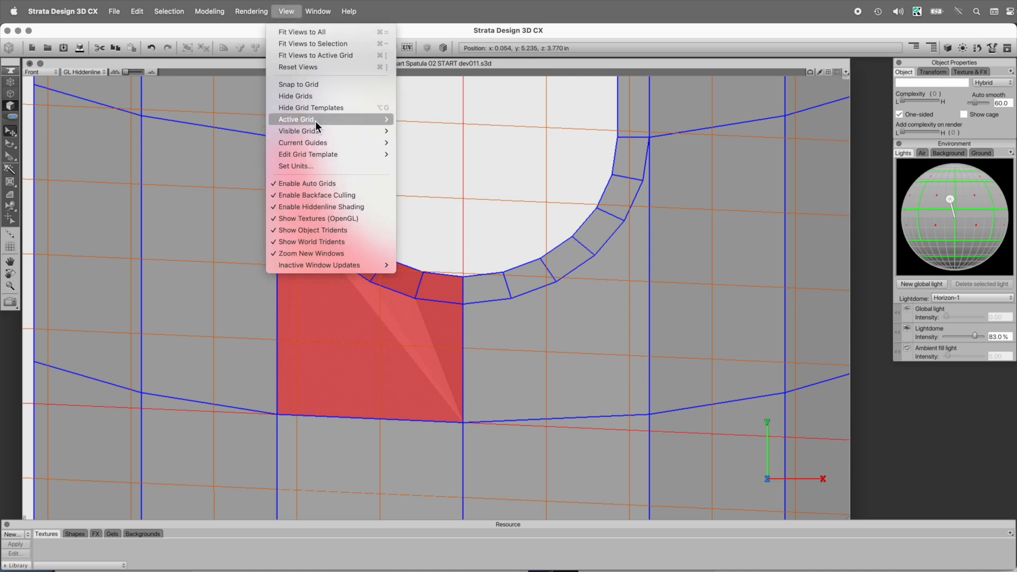
mouse_move(324, 141)
left_click(418, 165)
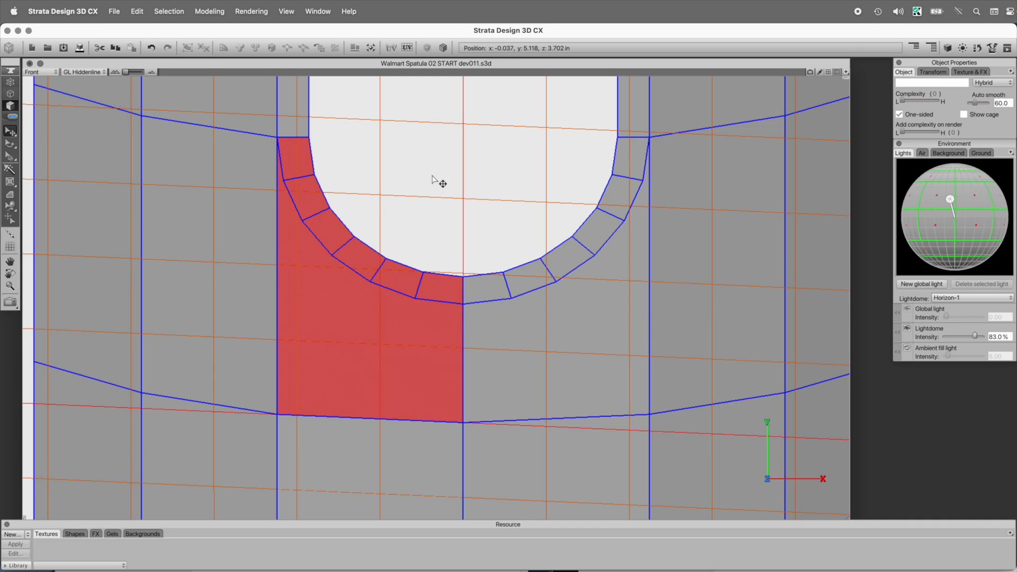
left_click_drag(488, 269, 510, 365)
left_click(417, 223)
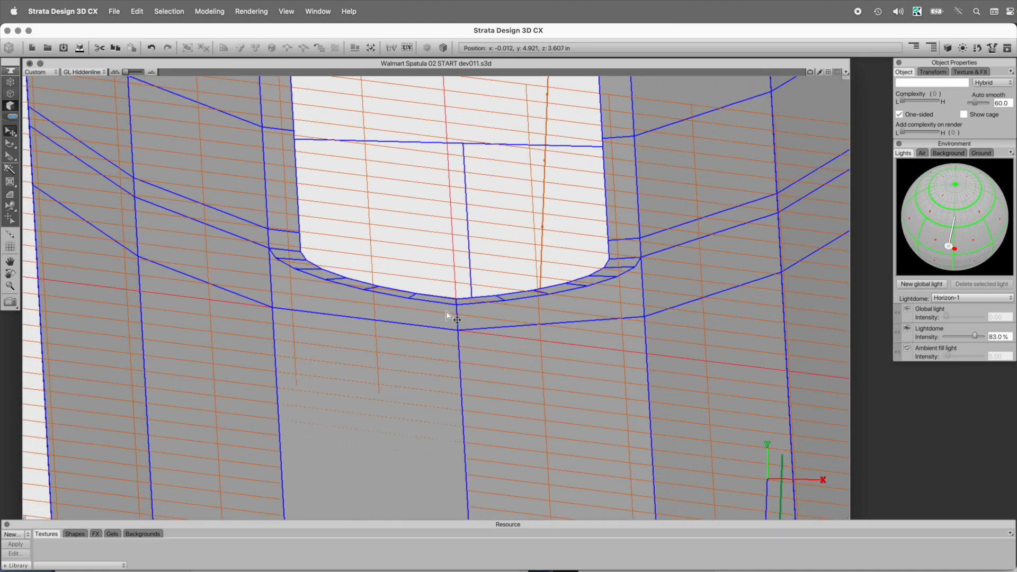
Step: Place a custom grid through both rim-corner vertices and one side vertex below the slot, with its origin at the centre vertex
left_click_drag(441, 315, 450, 332)
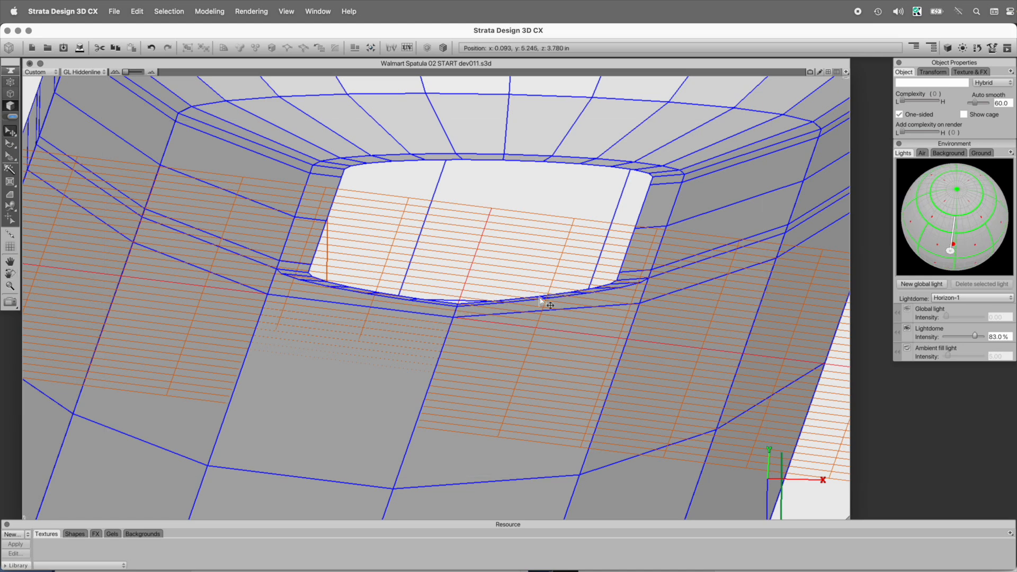
left_click(401, 310)
left_click(396, 281)
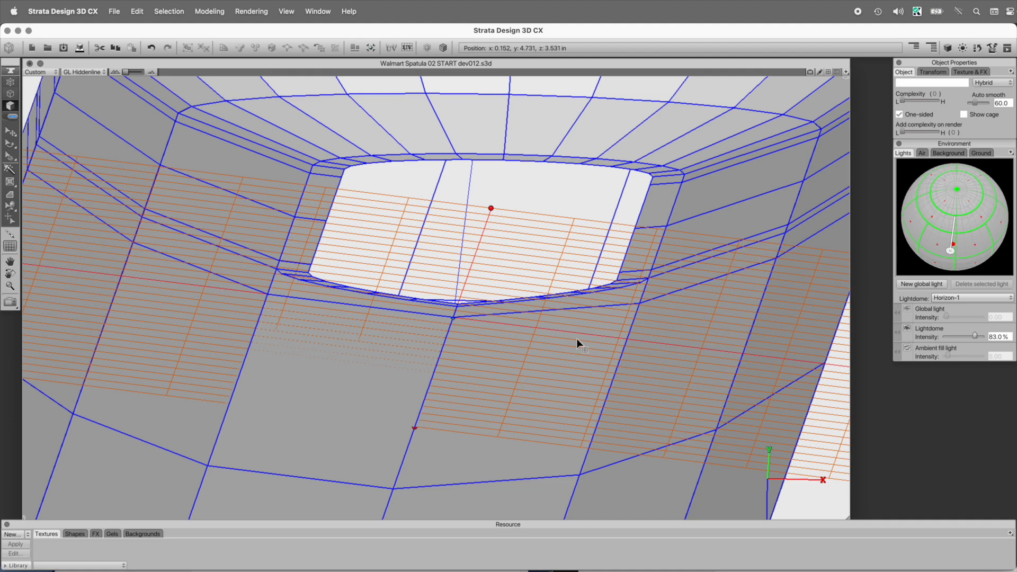
middle_click_drag(550, 358, 530, 366)
key("Escape")
key("Escape")
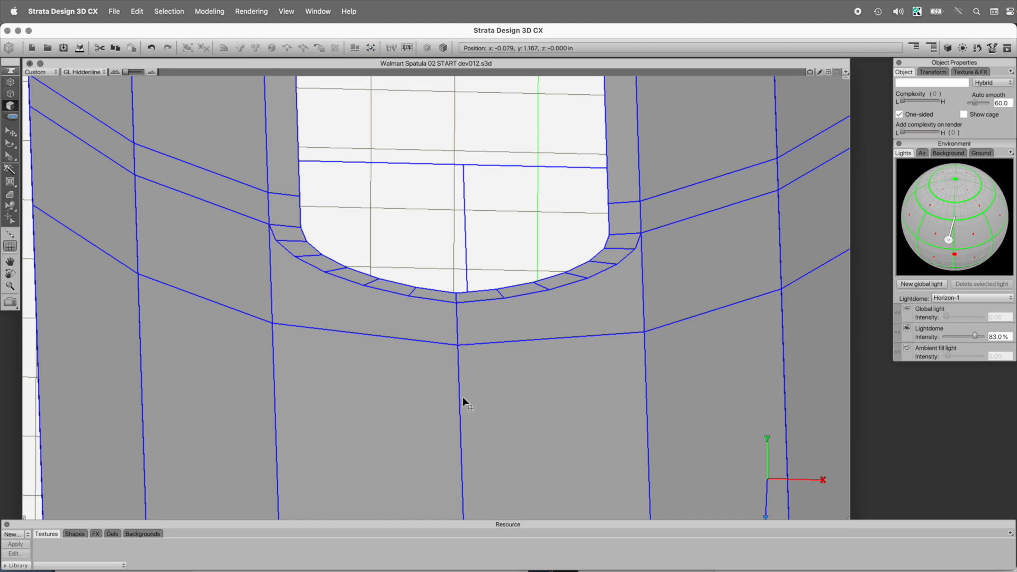
left_click(270, 226)
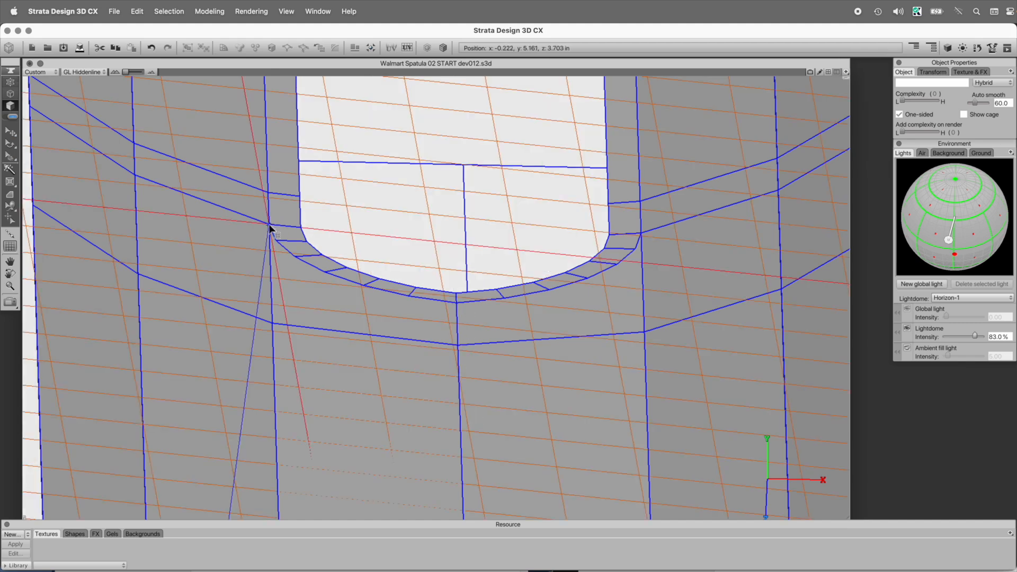
left_click(641, 233)
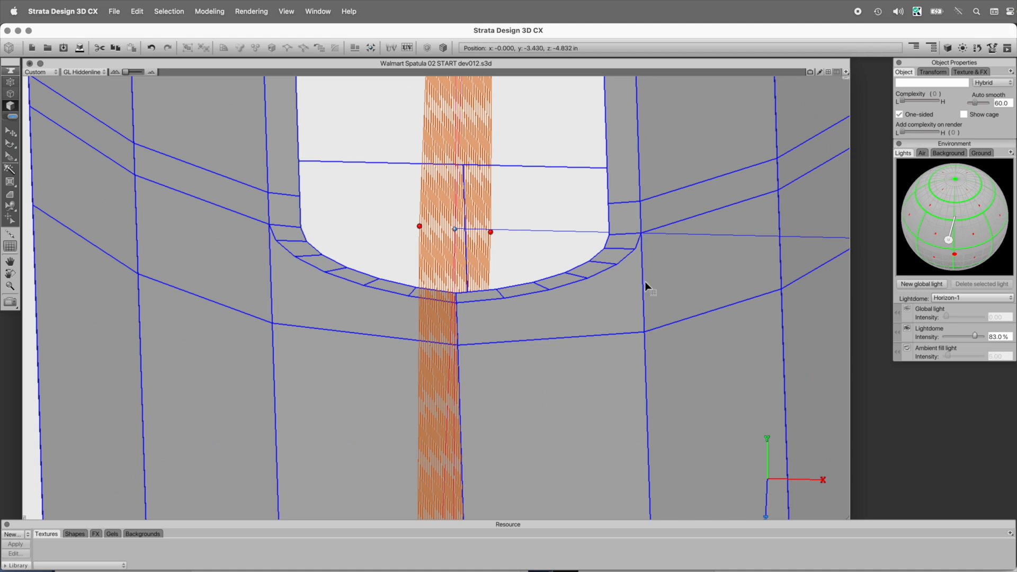
left_click(644, 332)
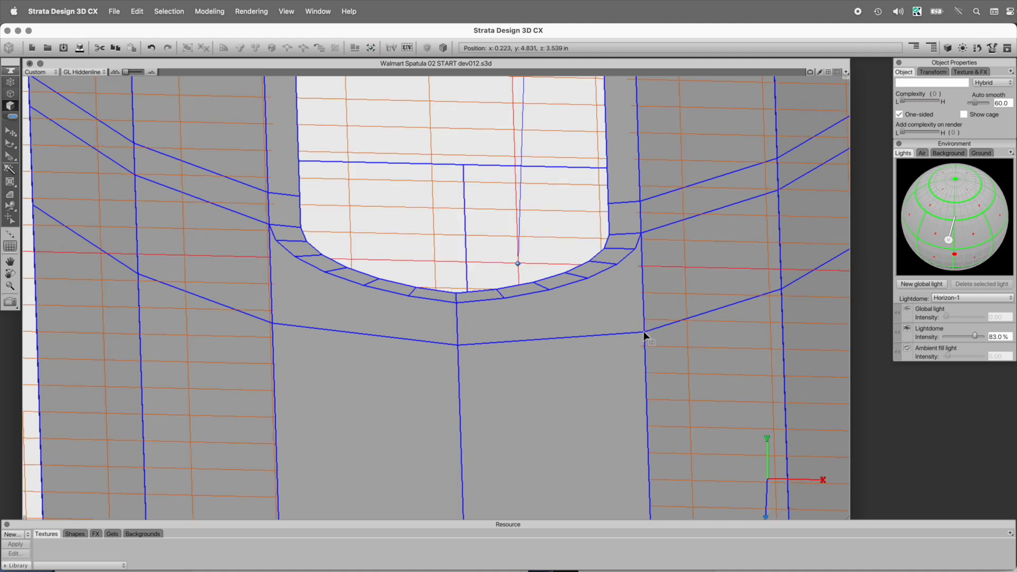
left_click(458, 346)
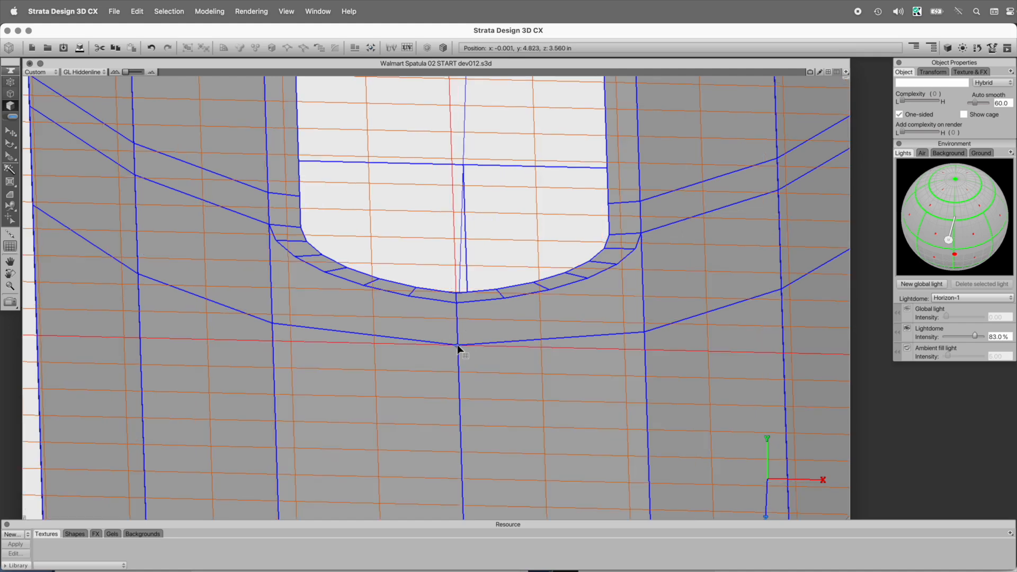
Step: Raise the rim vertices next to the centreline on both sides perpendicular to the grid, by about -0.002 in in Y and 0.003 in in Z
left_click(10, 273)
left_click_drag(427, 185, 438, 253)
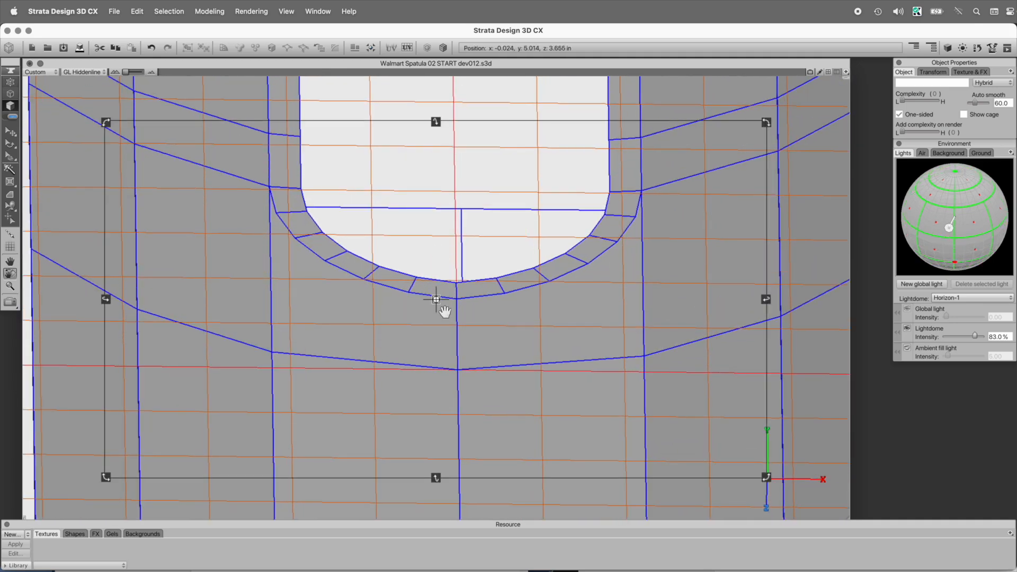
left_click_drag(456, 449, 439, 221)
key("z")
left_click_drag(238, 178, 652, 407)
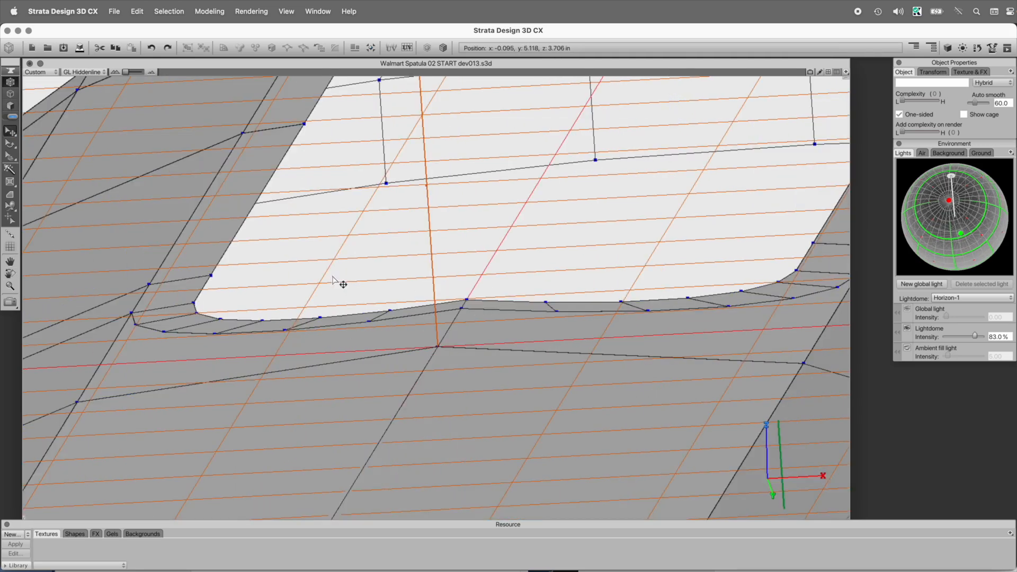
left_click_drag(335, 276, 405, 314)
mouse_move(542, 287)
left_mouse_down("shift")
mouse_move(575, 324)
mouse_move(552, 300)
left_mouse_up("shift")
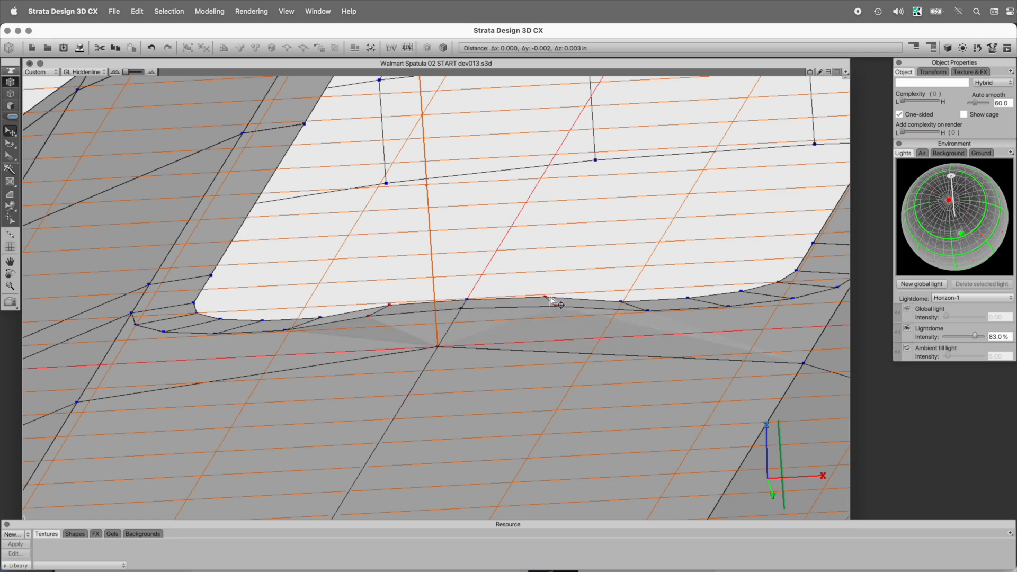
Step: Raise the second and third sets of rim vertices from the centreline on both sides, moving the third set about 0.002 in in Z
left_click_drag(342, 301, 277, 346)
left_click_drag(603, 291, 669, 334, "shift")
left_click_drag(321, 318, 322, 312)
left_click(265, 320)
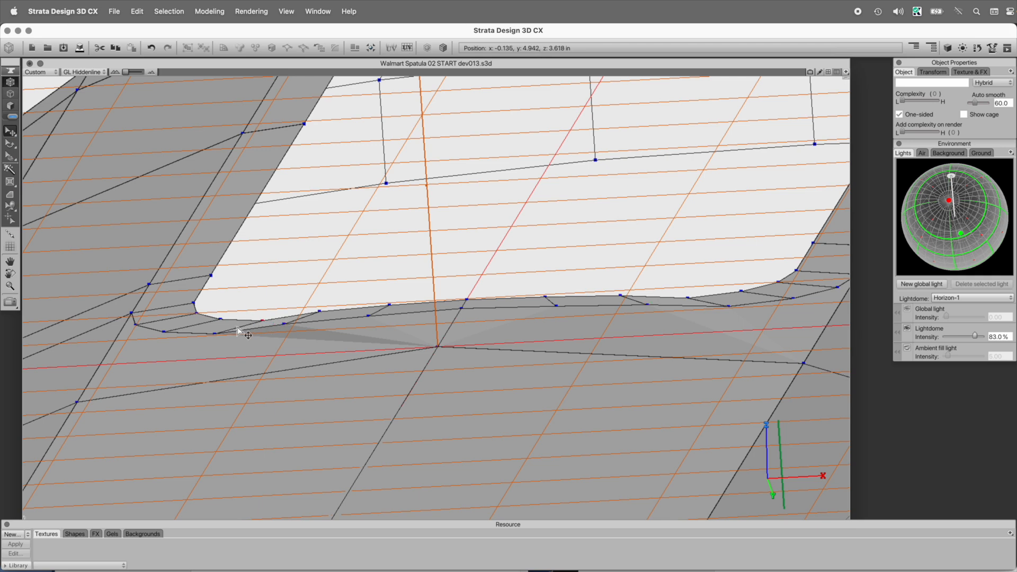
left_click_drag(675, 288, 741, 328)
left_click_drag(689, 300, 697, 297)
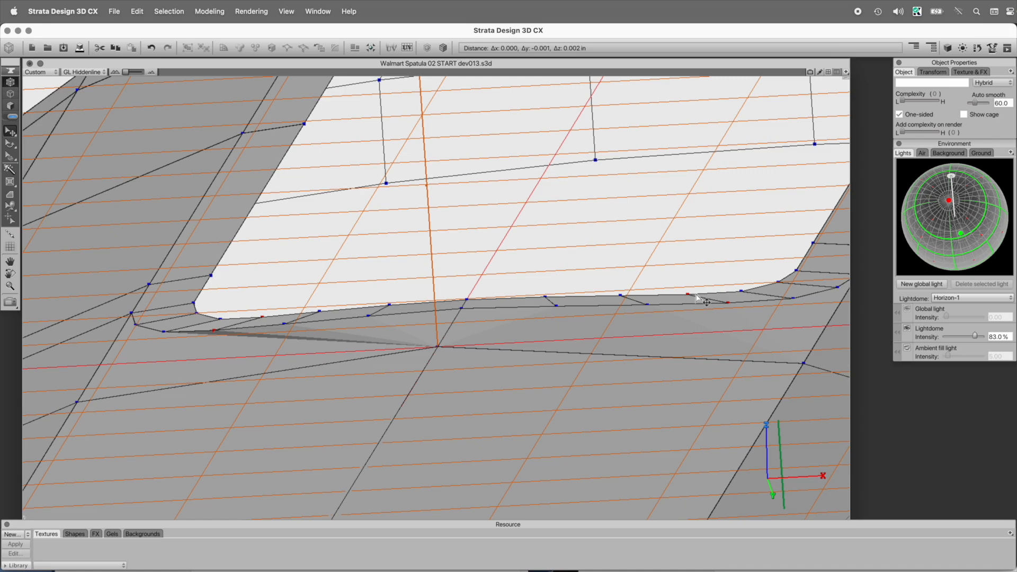
Step: Inspect the raised rim vertices around the slot's curve and save the model as version dev014
middle_click_drag(441, 344, 625, 334)
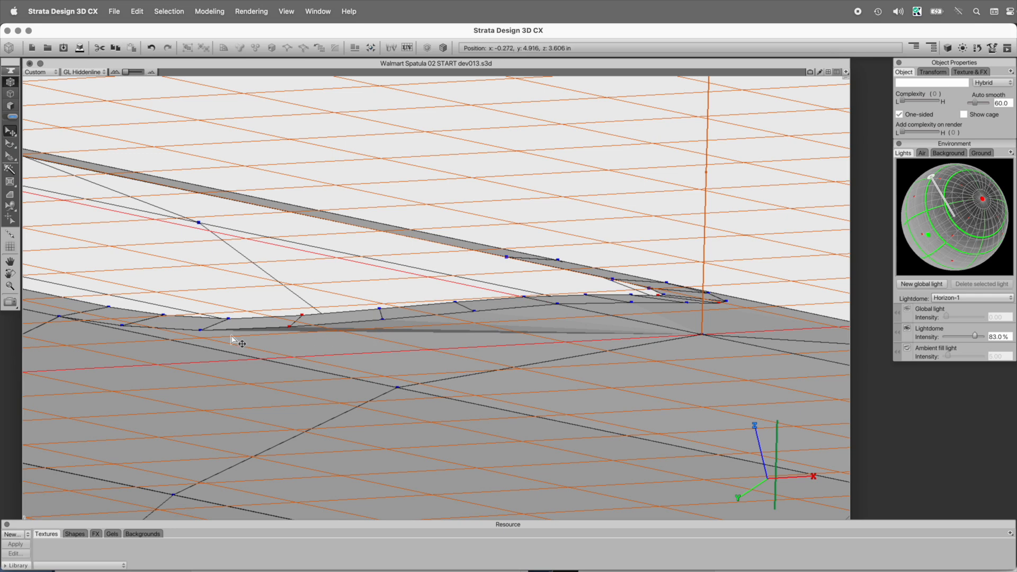
middle_click_drag(97, 304, 228, 307)
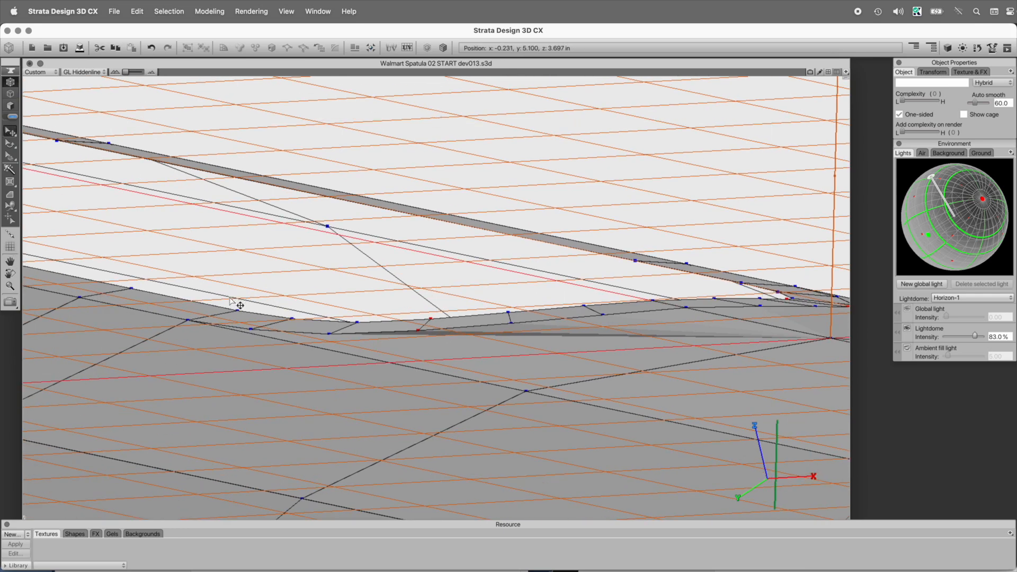
middle_click_drag(610, 342, 579, 351)
left_click_drag(579, 351, 584, 366)
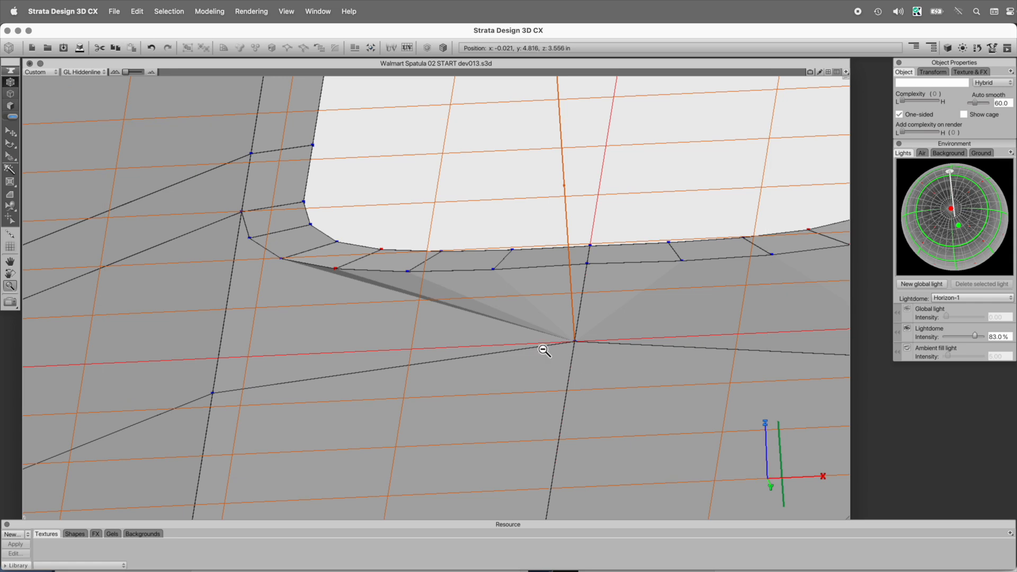
left_click(542, 347, "alt+super")
left_click(565, 388, "alt+super")
middle_click_drag(531, 341, 568, 364)
middle_click_drag(568, 364, 570, 379)
key("super+s")
Step: Connect the edge rings on both sides of the slot with a new row of edges across the side strips
left_click(12, 96)
left_click(301, 263)
left_click(623, 241, "shift")
key("alt+r")
key("super+shift+e")
middle_click_drag(625, 246, 567, 302)
Step: Set the current guide along the handle's length and slide the new edge rows up to the outer rim vertices
left_click(289, 11)
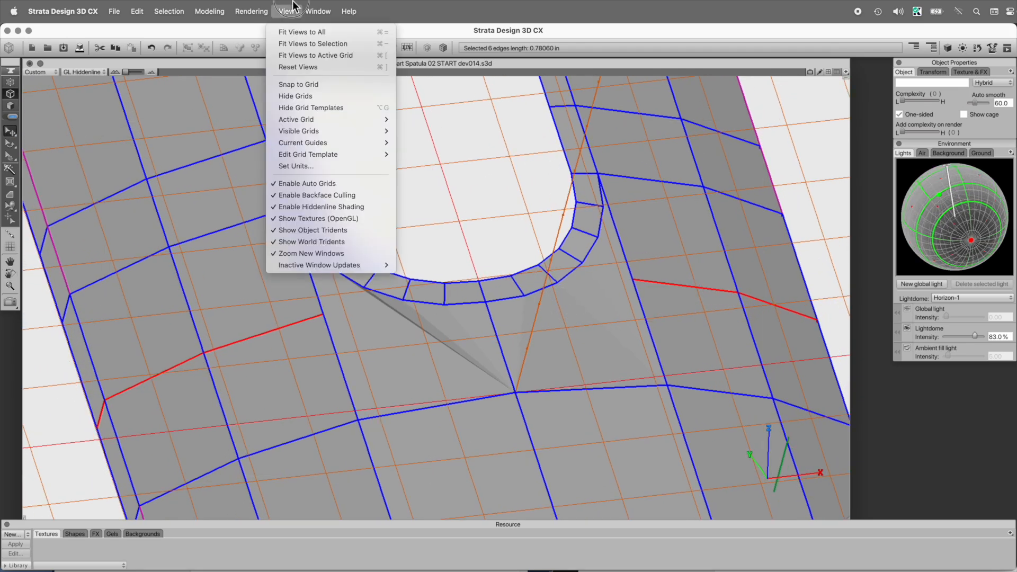
mouse_move(309, 118)
mouse_move(359, 143)
left_click(416, 195)
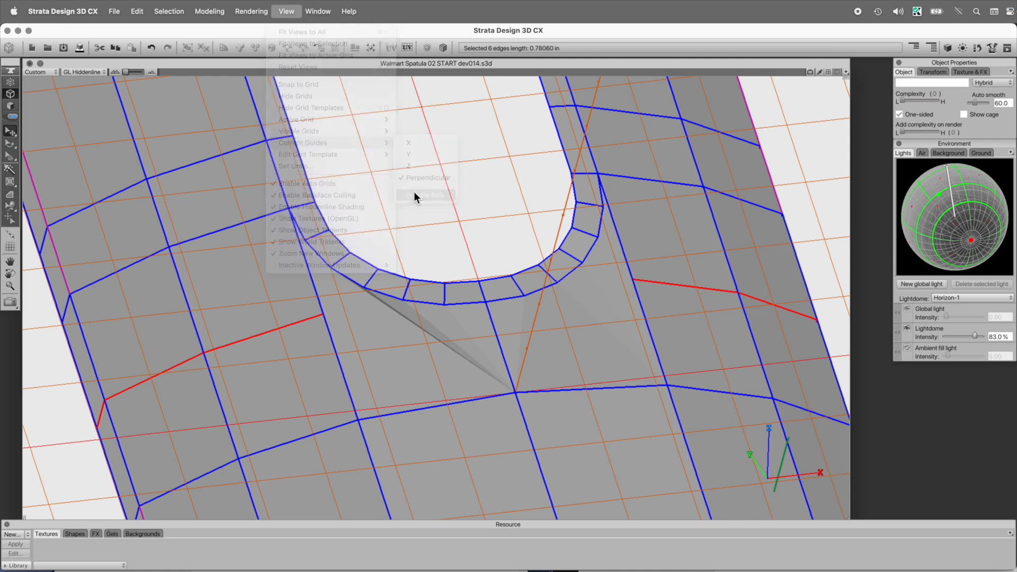
left_click_drag(314, 321, 285, 254)
Step: Add a second row of connecting edges below the first on both sides and slide it up the handle
left_click(312, 285)
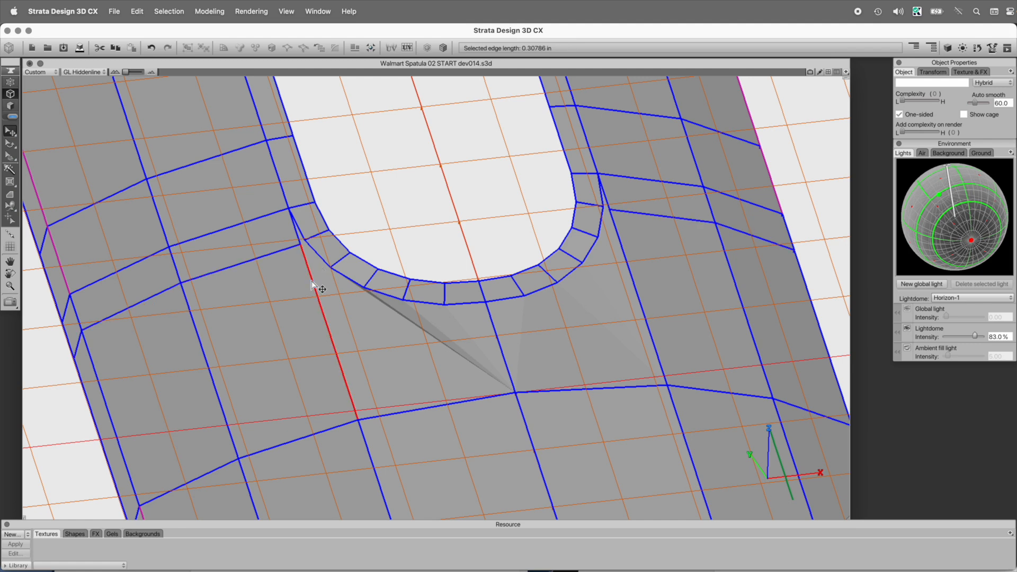
left_click(636, 286, "shift")
key("alt+r")
key("alt+c")
left_click_drag(290, 350, 268, 301)
left_click(350, 178)
Step: Connect the outer rim vertices to the inner end vertices of the two edge rows on both sides of the slot
left_click(10, 83)
left_click(306, 240)
left_click(300, 244, "shift")
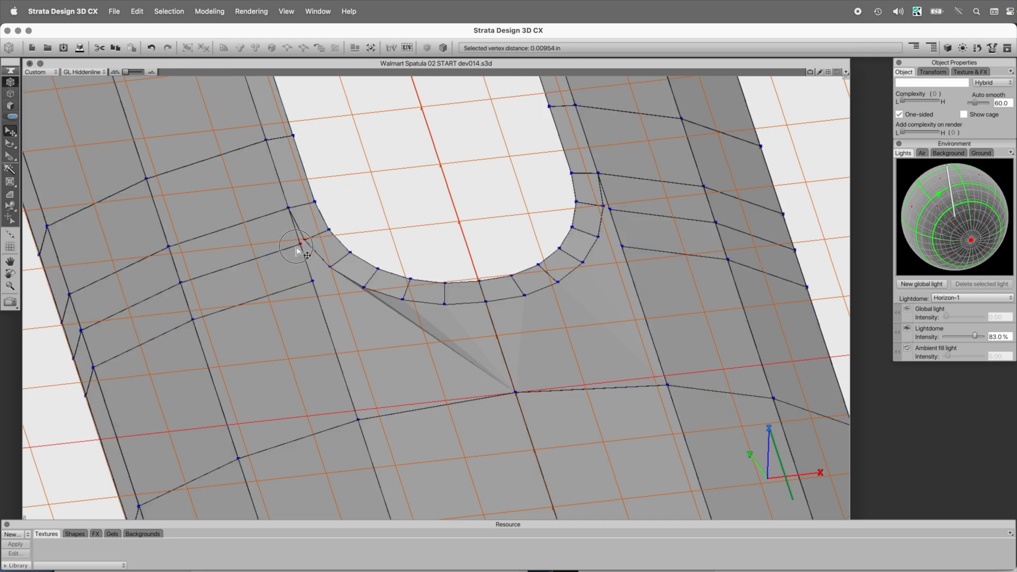
left_click(330, 267)
left_click(313, 281, "shift")
left_click(598, 237)
left_click(623, 246, "shift")
left_click(604, 205)
left_click(610, 210, "shift")
Step: Add a third row of connecting edges across both sides below the existing rows and slide it slightly up the handle
key("Tab")
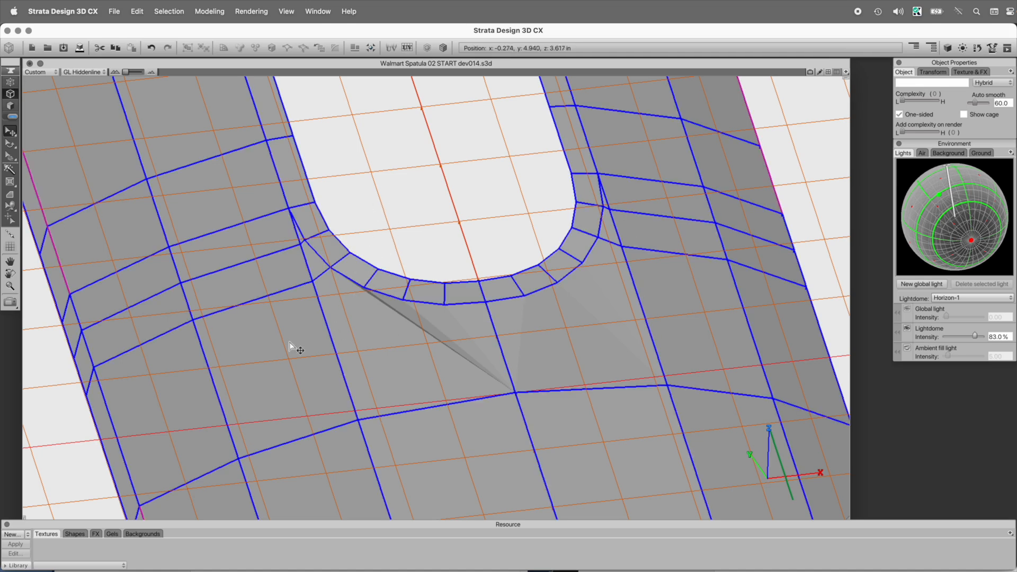
left_click(329, 329)
left_click(634, 280, "shift")
key("r")
key("c")
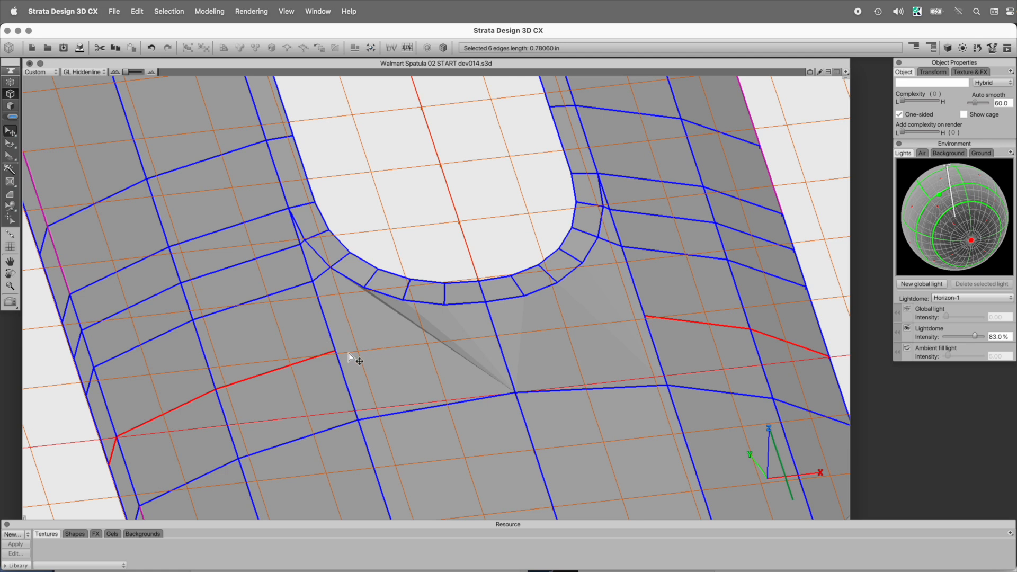
left_click_drag(326, 356, 323, 347)
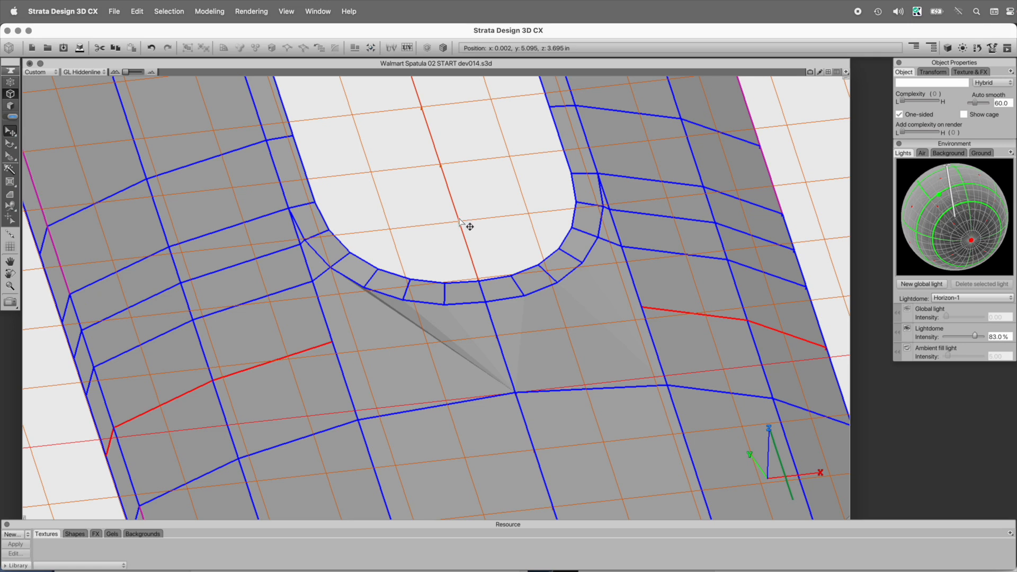
left_click(391, 194)
Step: Connect the next outer rim vertex on each side to the inner end vertex of the third edge row
key("1")
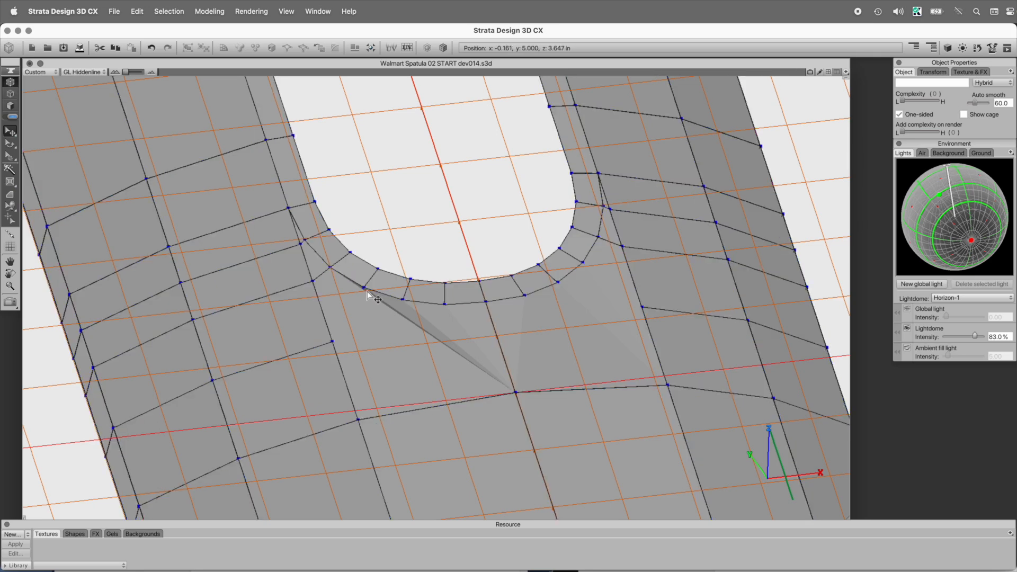
left_click_drag(371, 285, 327, 369)
key("c")
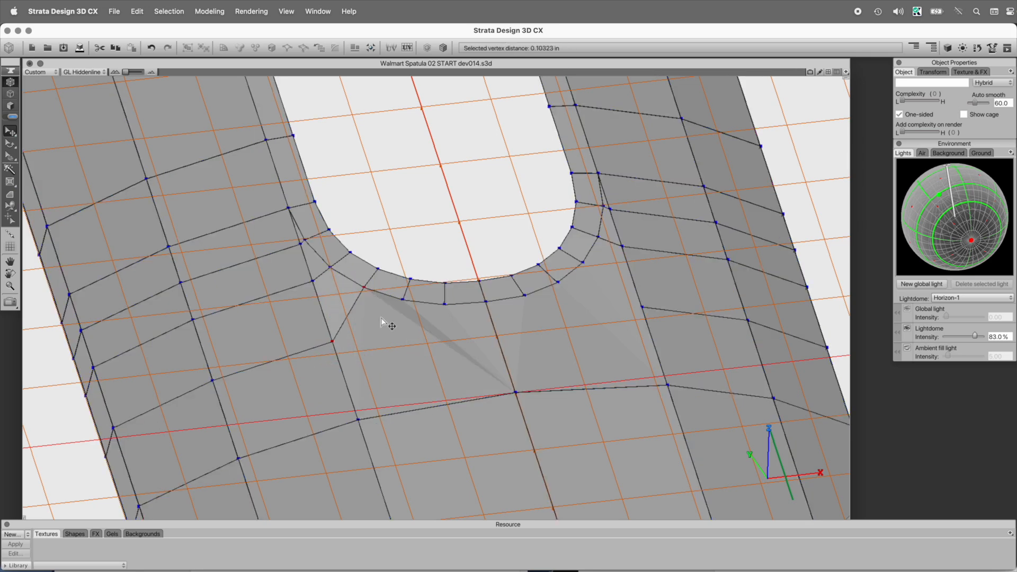
left_click(583, 261)
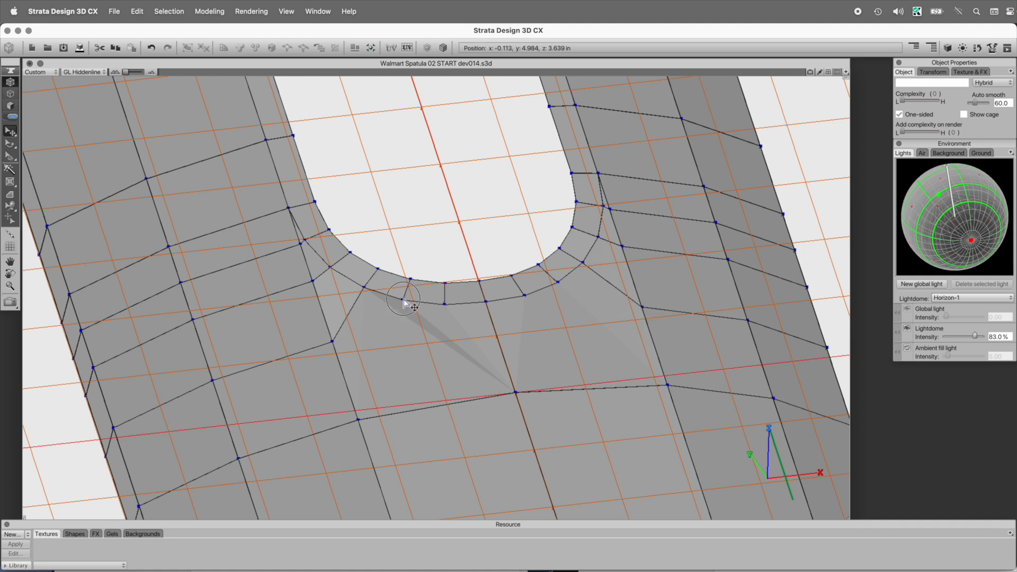
Step: Connect the two lowest outer rim vertices on each side to the corner vertices of the edge row beneath the slot
left_click(359, 420)
left_click(557, 283)
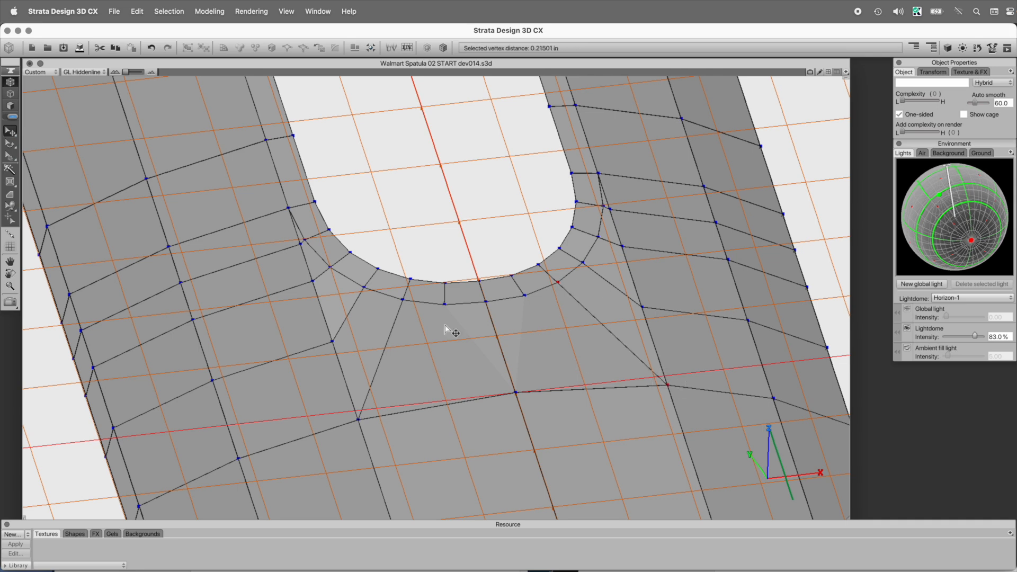
left_click(358, 420, "shift")
key("super+j")
left_click(526, 295)
key("super+j")
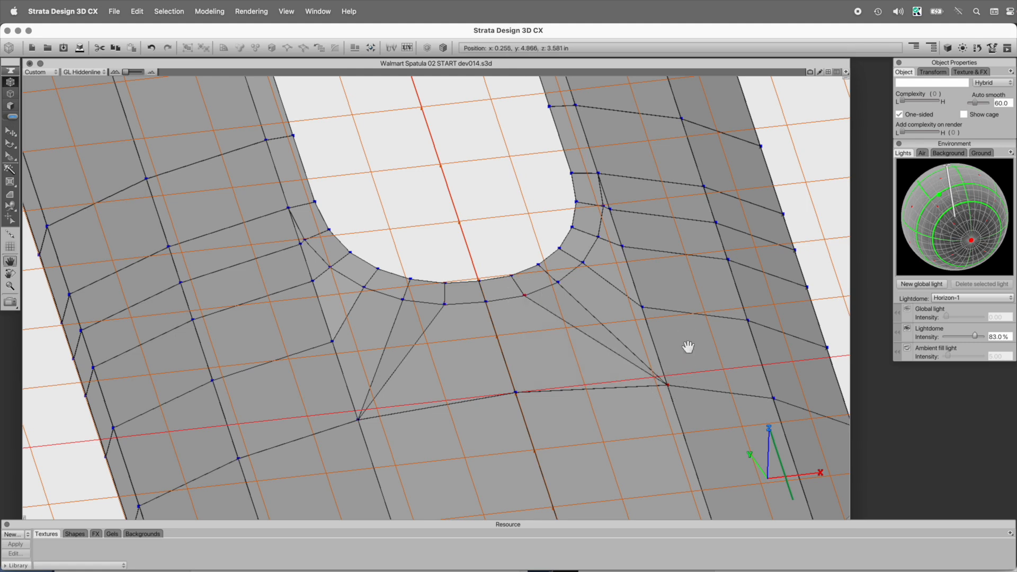
Step: Save the model as version dev015 and weld the near-touching vertex pairs beside the slot's curve on both sides
left_click(525, 305, "alt+super")
left_click_drag(541, 307, 548, 341, "alt")
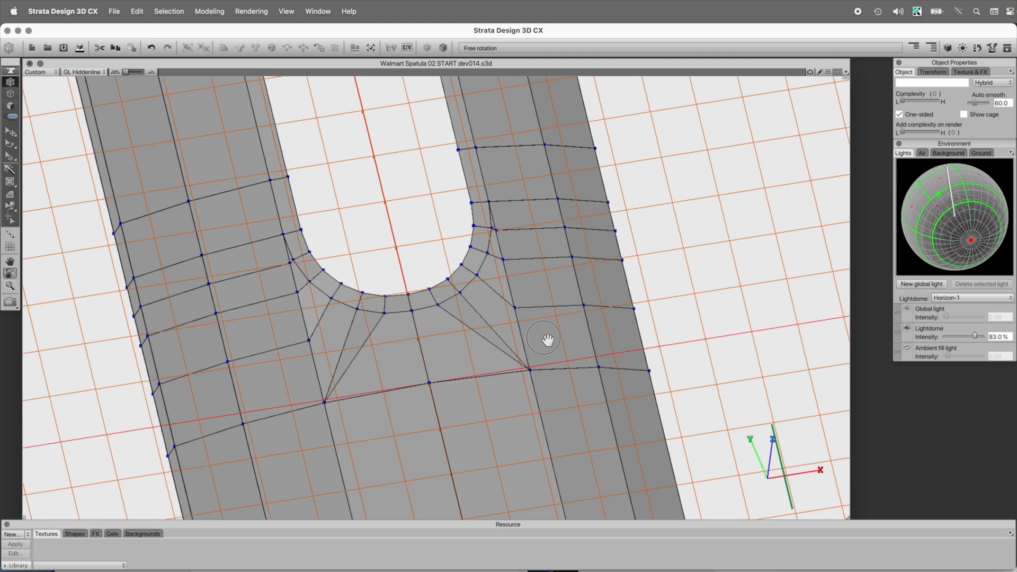
key("space")
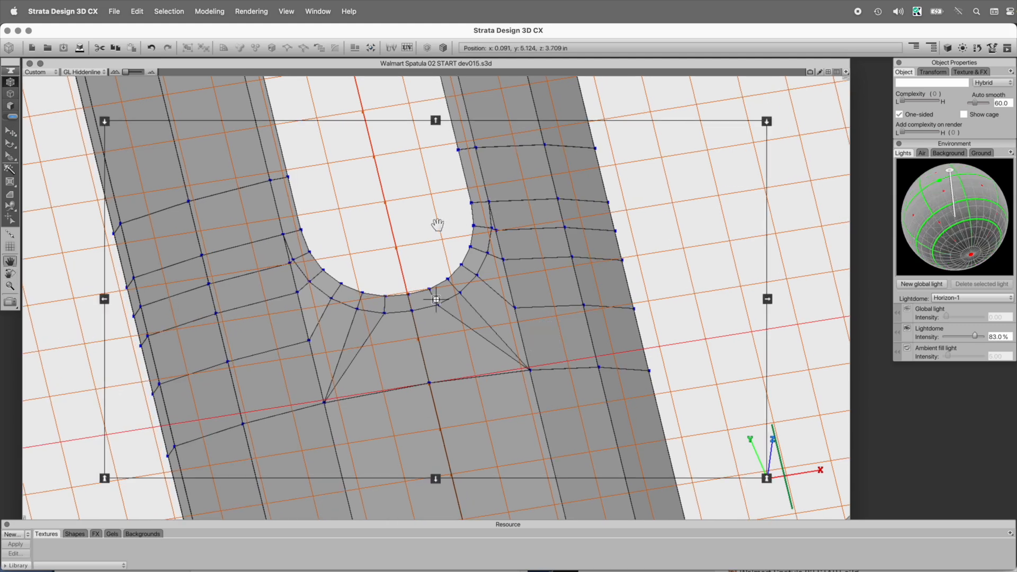
left_click(412, 247, "super")
left_click(417, 269, "super")
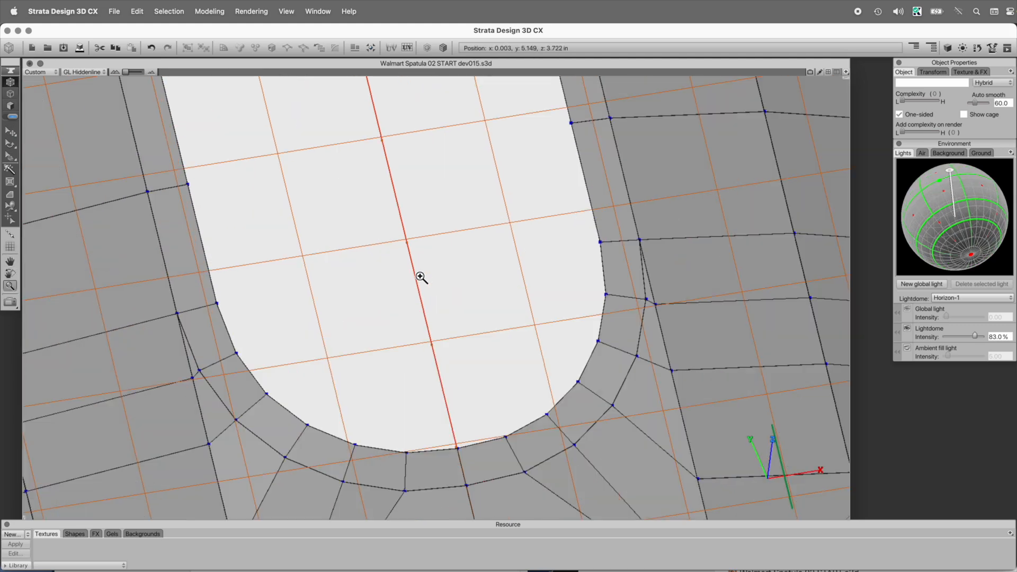
left_click(192, 378, "shift")
key("period")
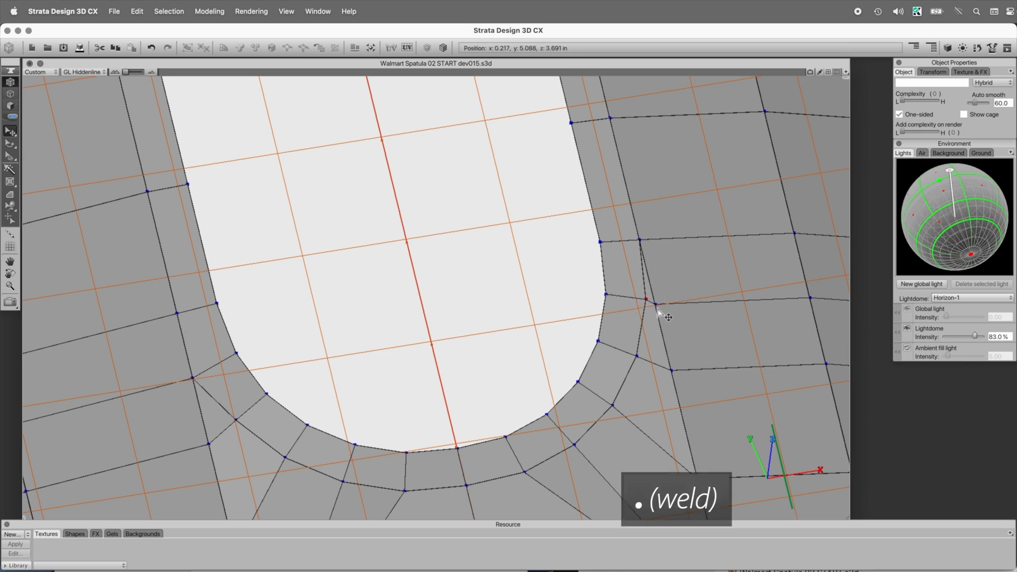
key("period")
Step: Save the model as version dev016 and move the grid onto a vertex along the handle's rear side edge
key("space")
left_click(455, 334, "alt+super")
left_click(457, 335, "alt+super")
left_click_drag(497, 386, 436, 365, "alt")
left_click(401, 303, "alt+super")
left_click_drag(424, 251, 592, 418, "alt")
left_click(392, 408, "super")
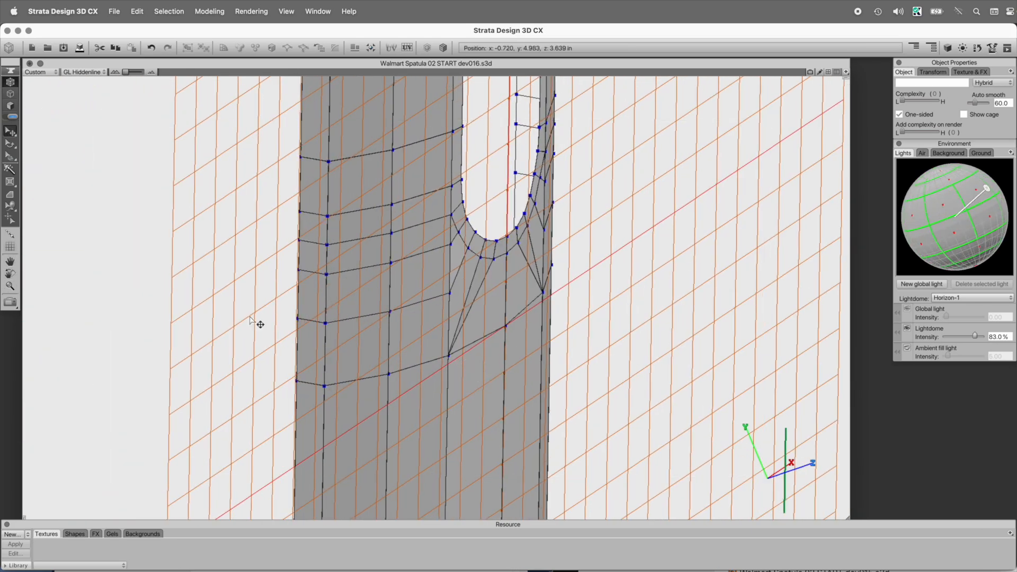
left_click(10, 248)
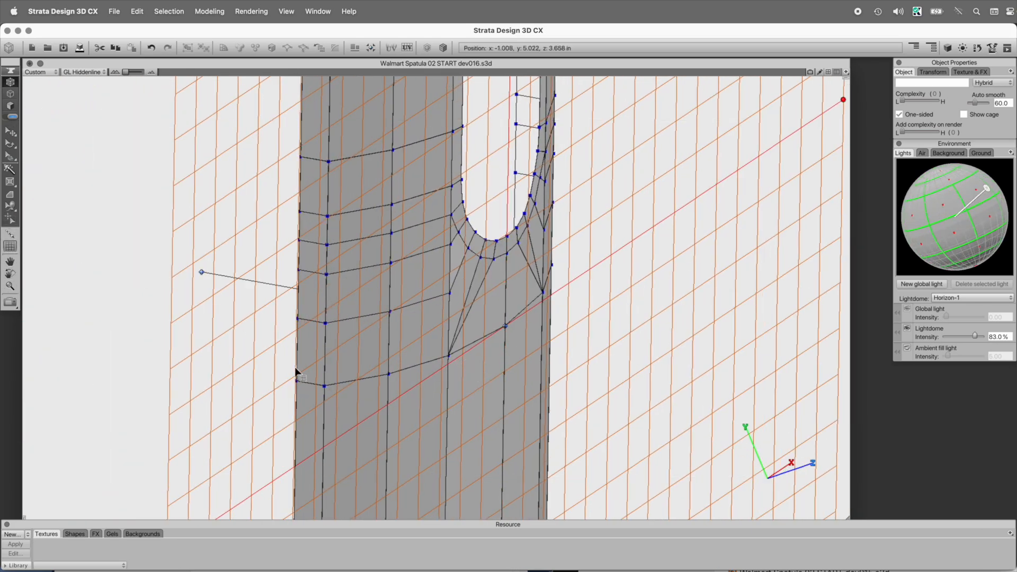
left_click(305, 318, "super")
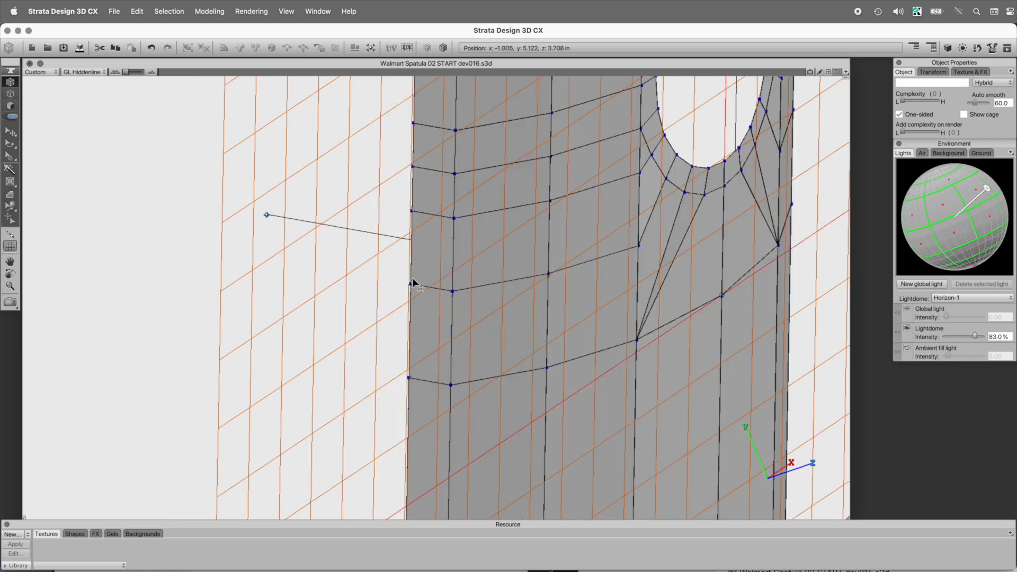
left_click_drag(436, 260, 438, 284, "alt")
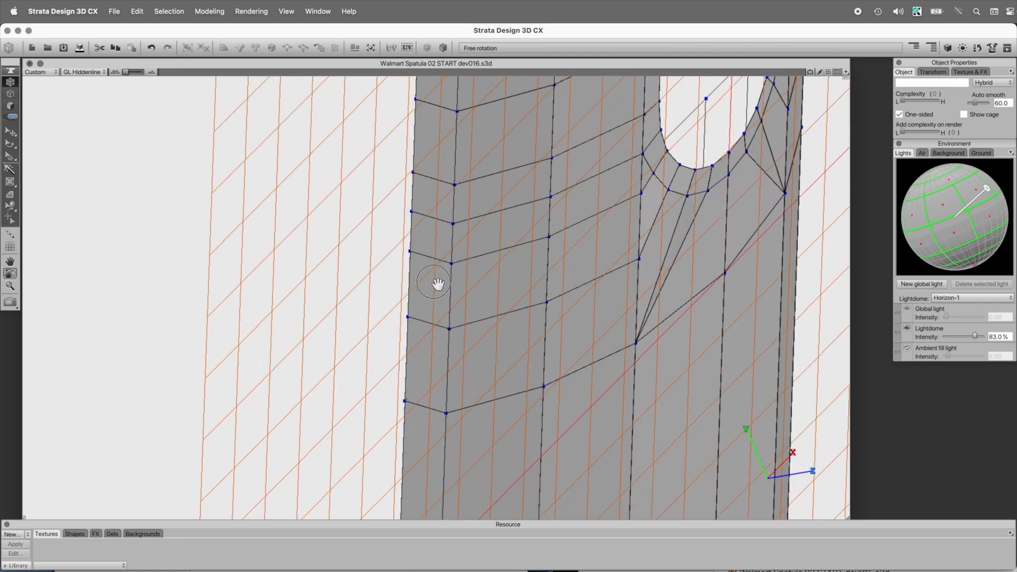
left_click(417, 319)
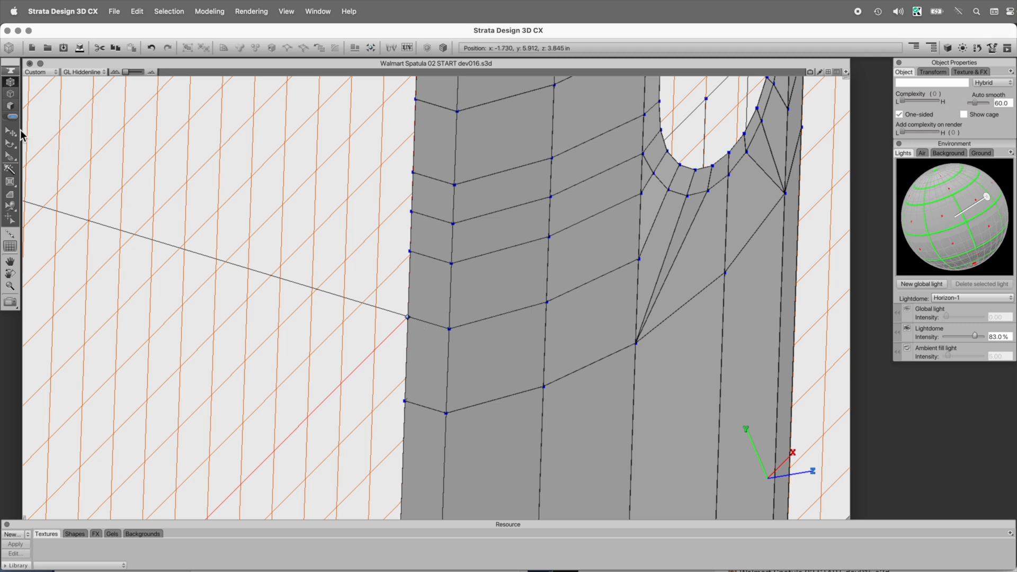
Step: Select the full ring of narrow rim faces around the slot by way of its edge ring
left_click(10, 106)
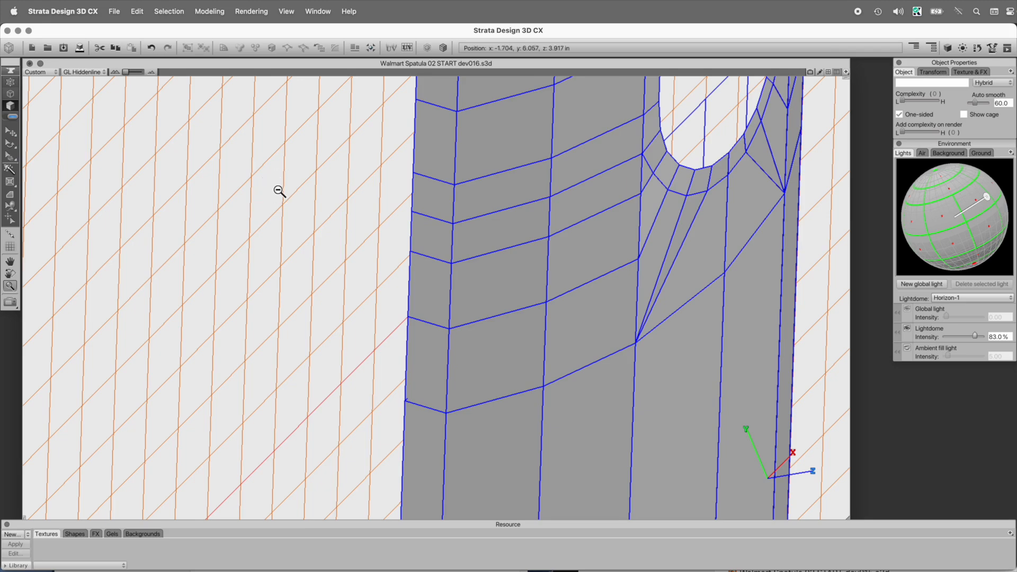
left_click(279, 192, "alt")
left_click(395, 210, "alt")
left_click_drag(566, 277, 423, 261)
left_click_drag(423, 260, 387, 286)
left_click_drag(472, 194, 463, 336)
left_click_drag(494, 145, 480, 491)
left_click(10, 94)
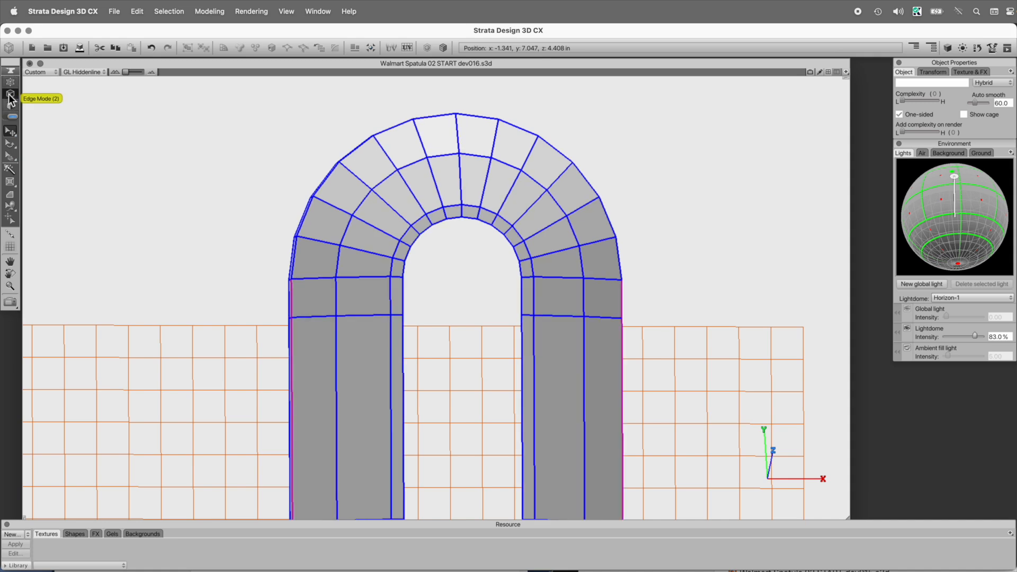
left_click(417, 246)
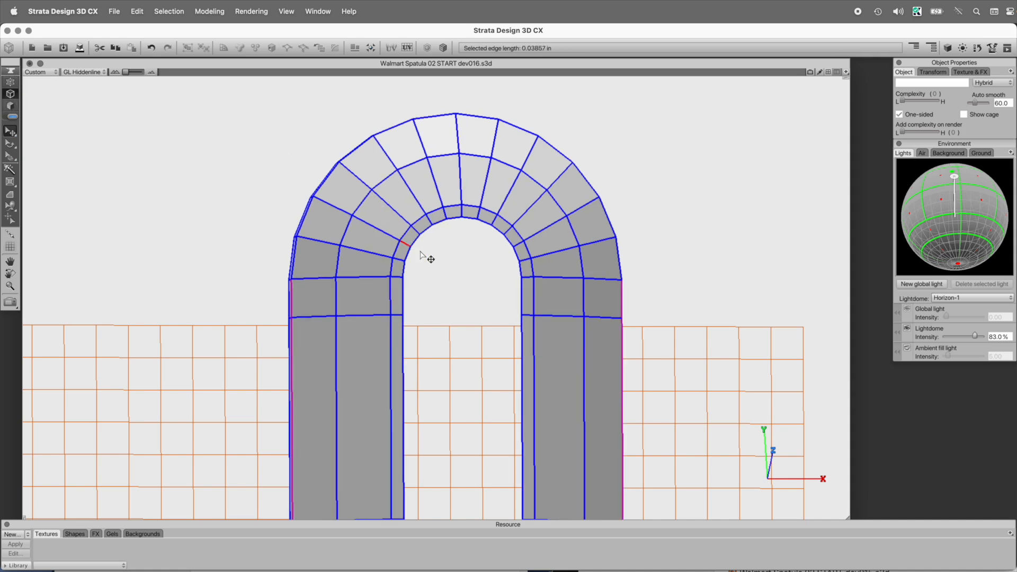
key("Tab")
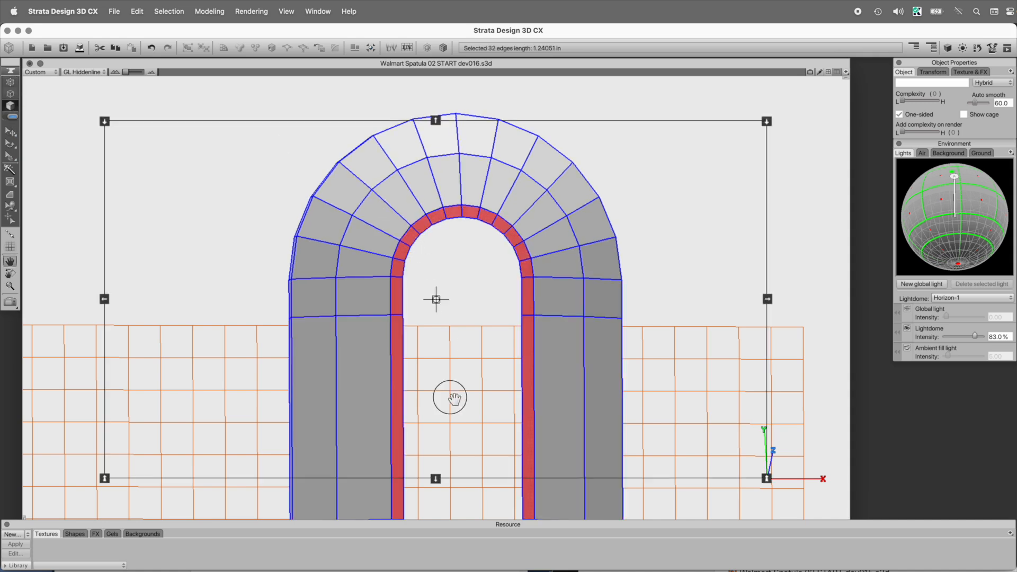
left_click_drag(454, 404, 450, 238)
left_click_drag(431, 354, 434, 220)
key("super+f")
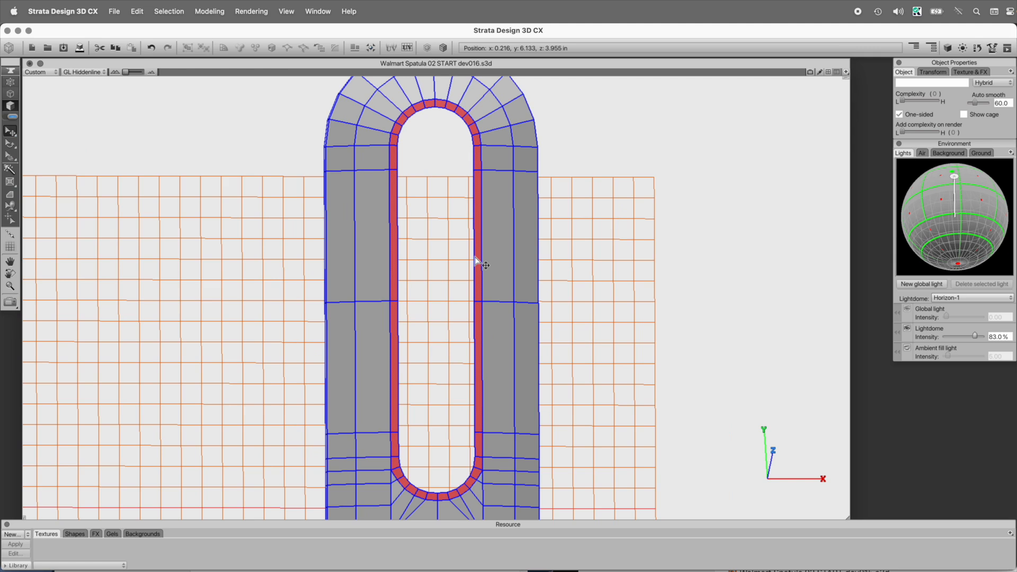
Step: Extend the face selection outward over all front faces around the slot and save the model as version dev017
key("plus")
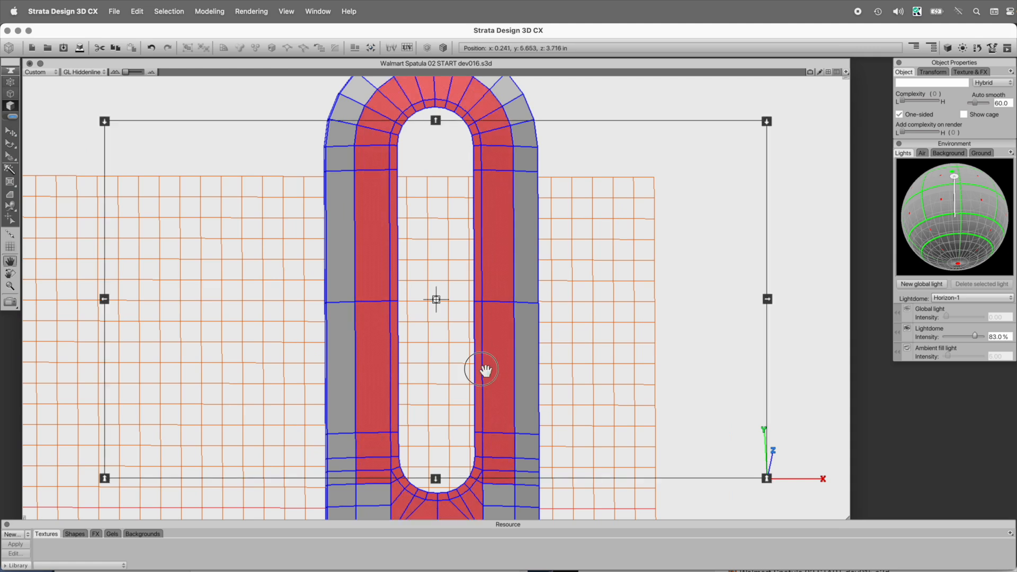
left_click_drag(484, 366, 488, 251)
left_click(402, 367)
mouse_move(395, 322)
left_mouse_down("shift")
mouse_move(343, 236)
mouse_move(347, 186)
left_mouse_up("shift")
mouse_move(586, 320)
left_mouse_down("shift")
mouse_move(590, 365)
mouse_move(619, 162)
left_mouse_up("shift")
mouse_move(605, 198)
left_mouse_down()
mouse_move(620, 389)
mouse_move(582, 261)
mouse_move(587, 311)
mouse_move(548, 223)
mouse_move(345, 268)
mouse_move(365, 460)
left_mouse_up()
left_click_drag(497, 303, 506, 114)
left_click_drag(511, 384, 586, 347)
Step: Copy the selected front faces, clear the selection, and paste the copy in place
right_click(579, 344)
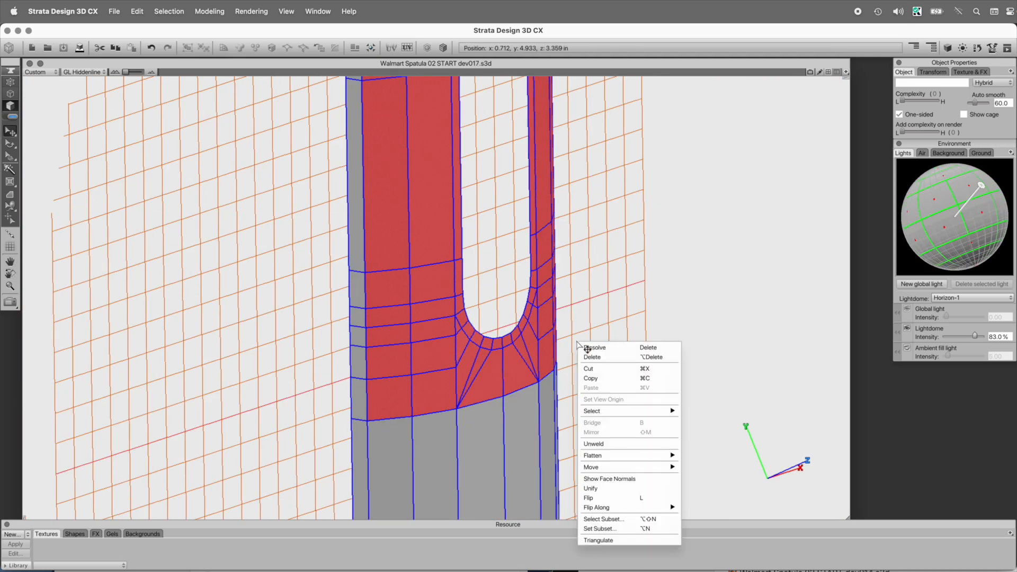
left_click(599, 379)
left_click(591, 296)
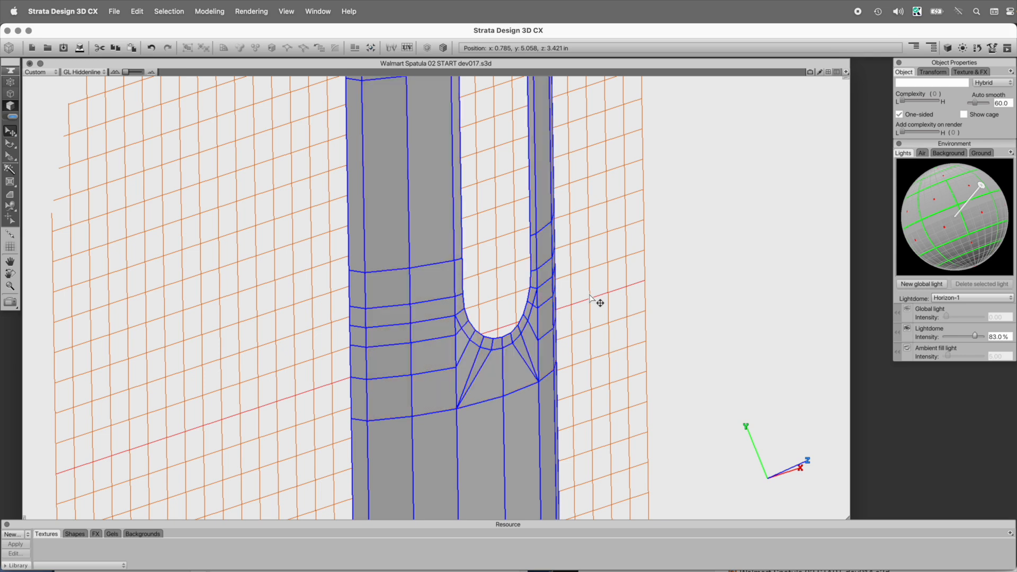
right_click(590, 296)
left_click(618, 346)
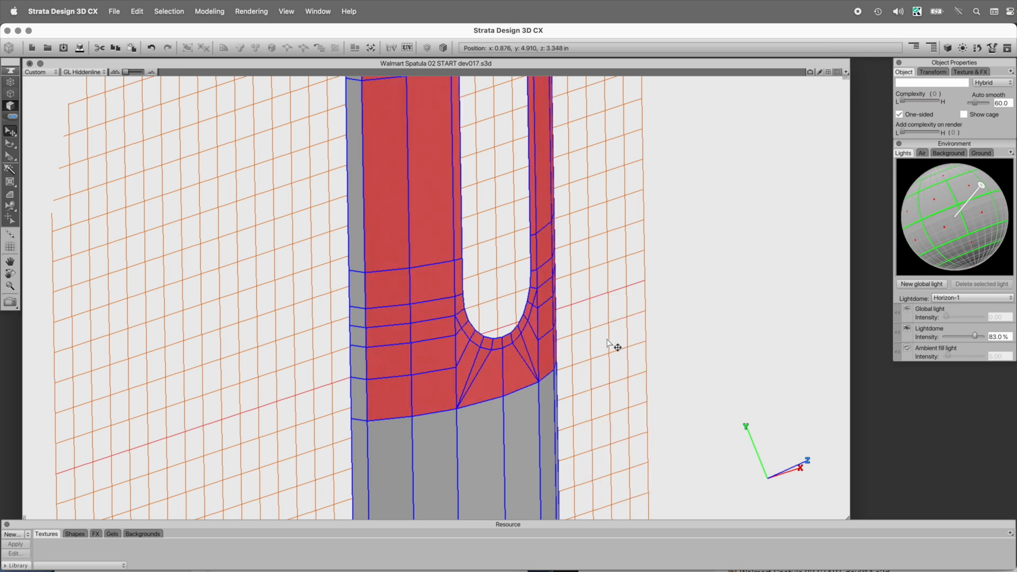
Step: Flip the pasted faces perpendicular to the grid so they sit on the handle's back side
right_click(602, 246)
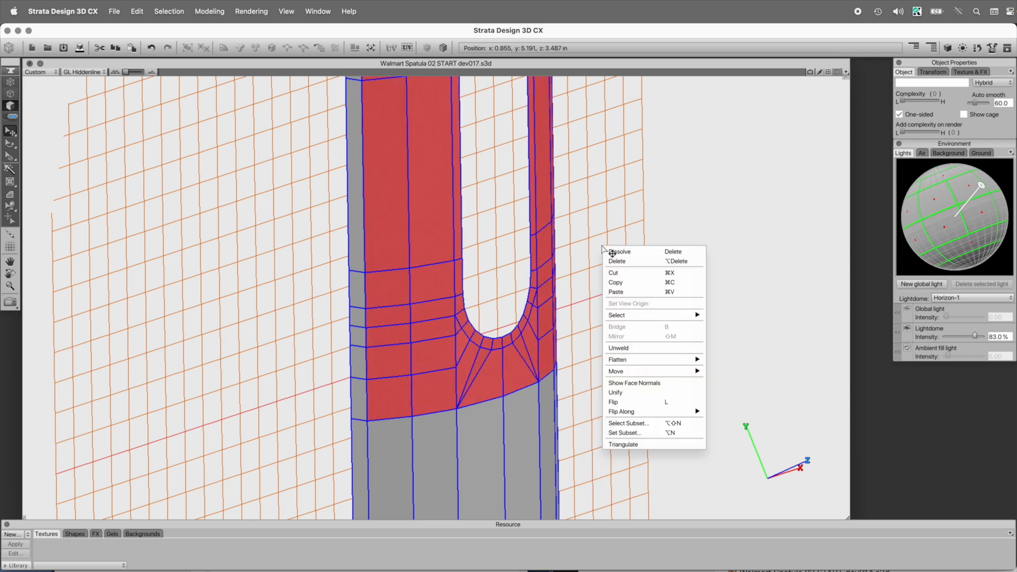
mouse_move(656, 413)
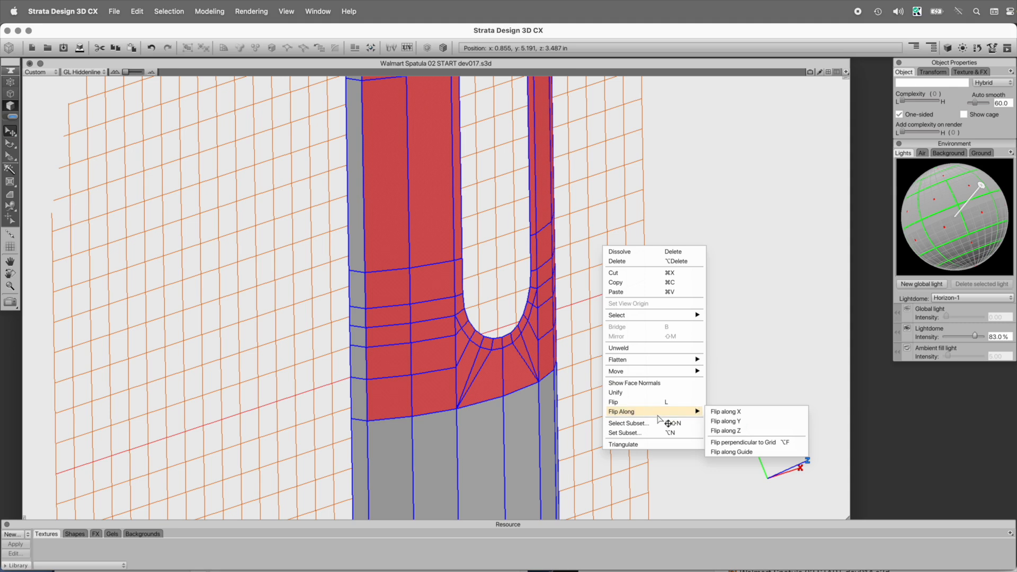
left_click(734, 443)
left_click_drag(437, 306, 643, 309)
left_click_drag(544, 306, 568, 320)
Step: Flip the direction of the back faces' normals and flatten the faces onto the grid
right_click(560, 316)
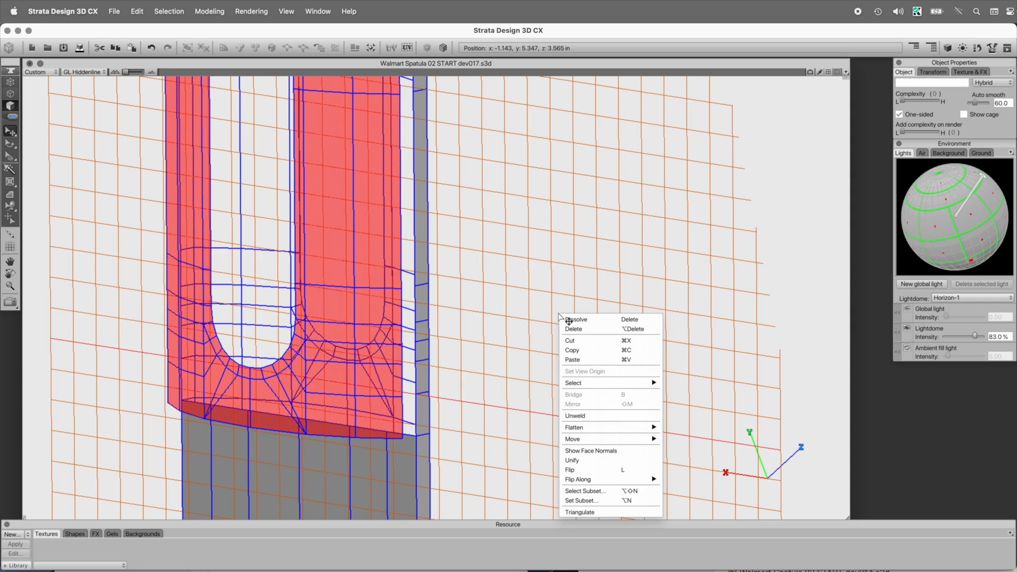
left_click(570, 470)
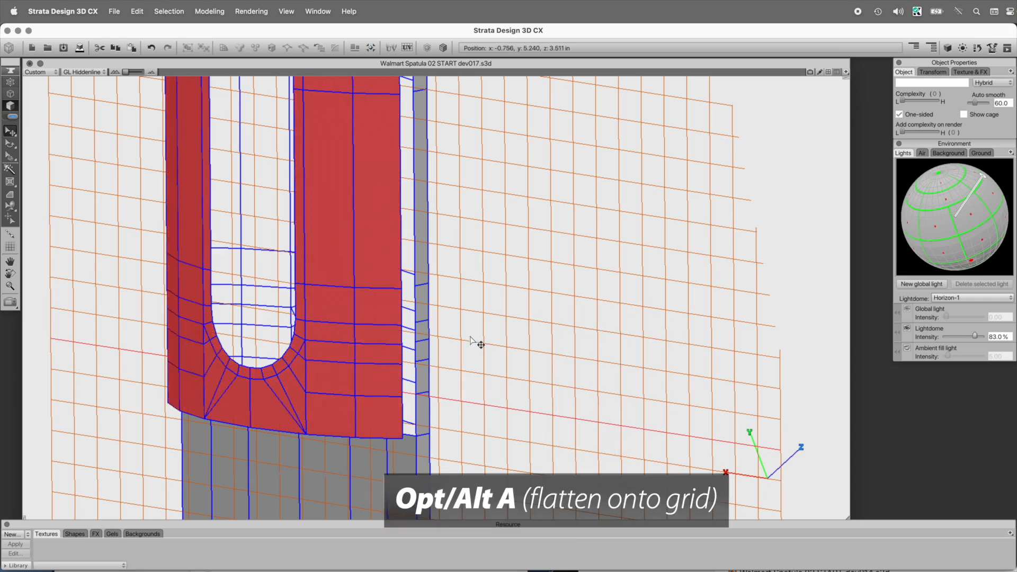
key("alt+a")
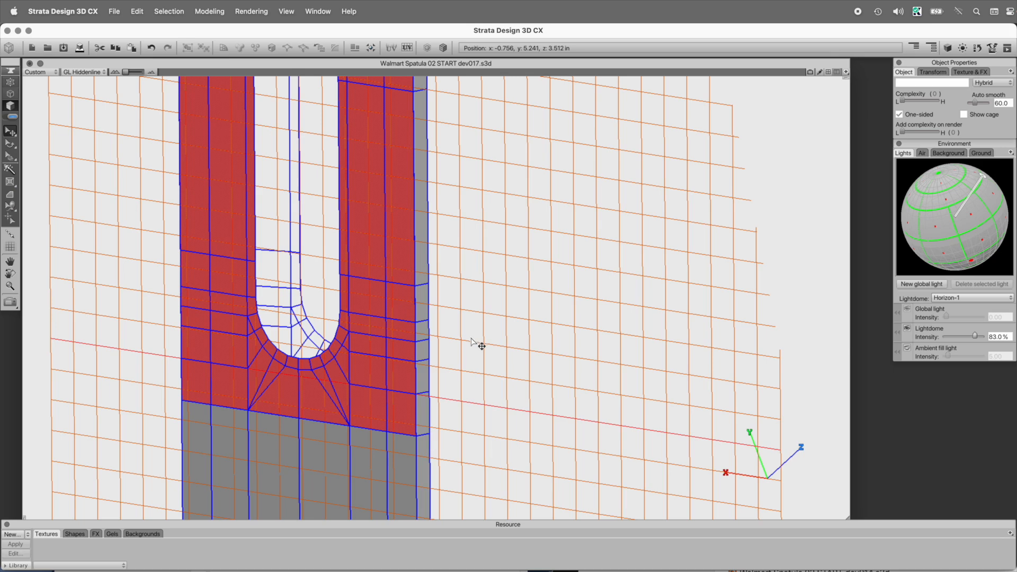
Step: Select all vertices around the handle's slotted end, front and back, and tolerance-weld them at 0.0010 in
key("space")
left_click_drag(436, 146, 513, 362)
key("super+space")
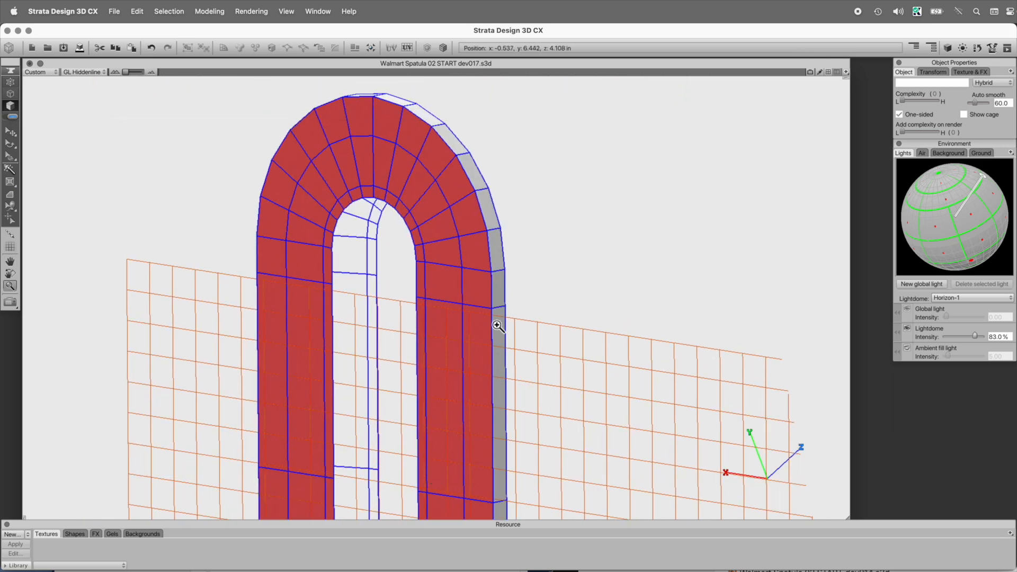
left_click(499, 331, "alt+super")
left_click(474, 395, "alt+super")
left_click_drag(476, 395, 514, 372)
left_click(10, 82)
left_click_drag(302, 94, 540, 482)
right_click(573, 138)
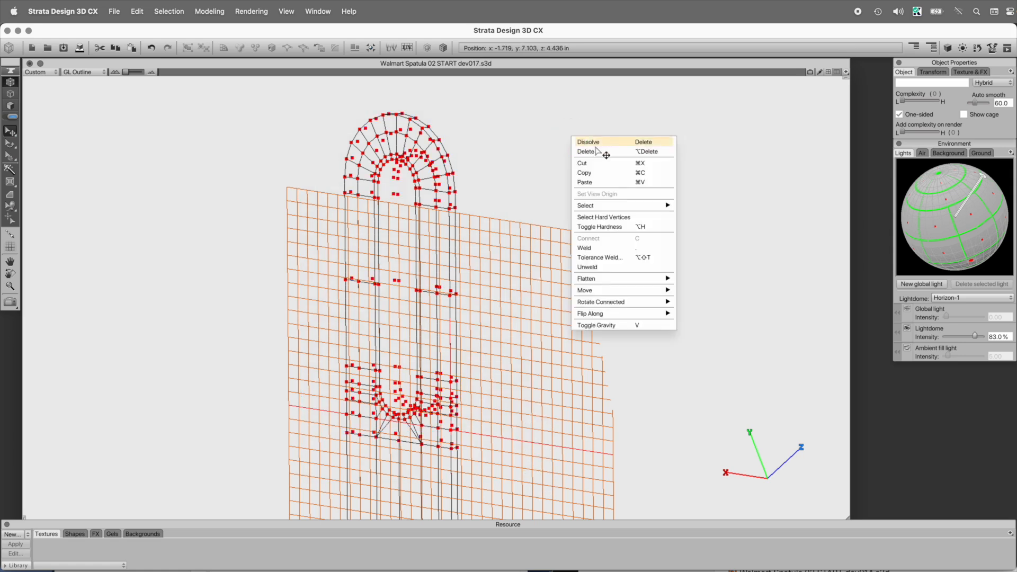
left_click(612, 257)
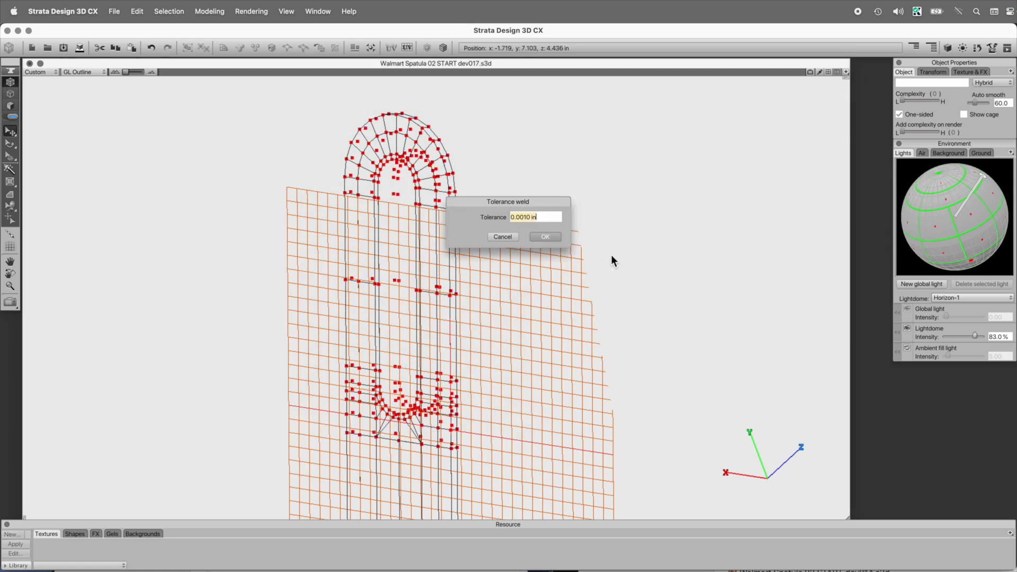
left_click(554, 236)
Step: Select the slot's front and back rim edge loops, fill both openings with polygons, and clear the selection
key("super+y")
key("space")
left_click_drag(638, 327, 330, 380)
left_click(497, 371, "super")
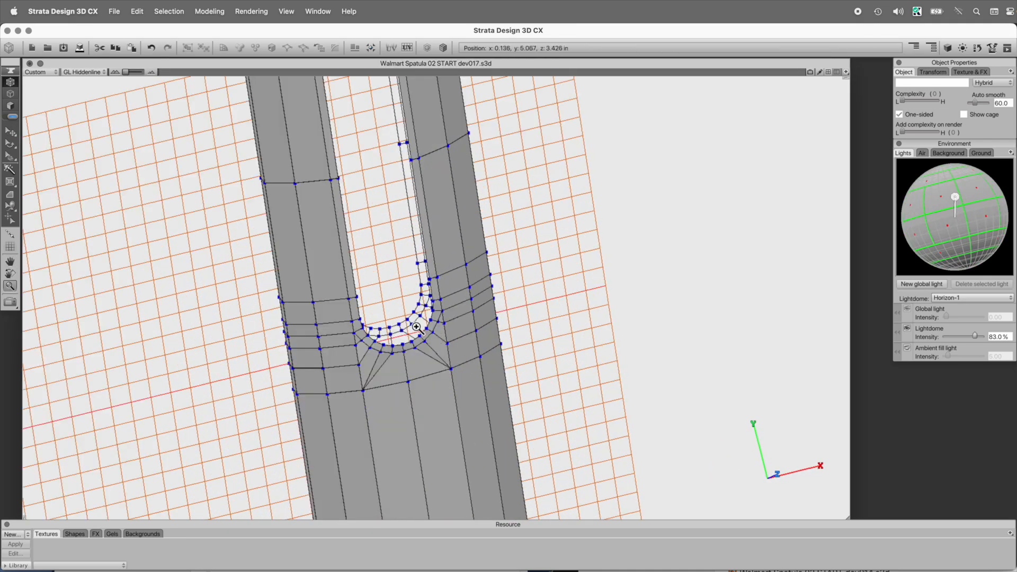
left_click(415, 323, "super")
left_click(10, 94)
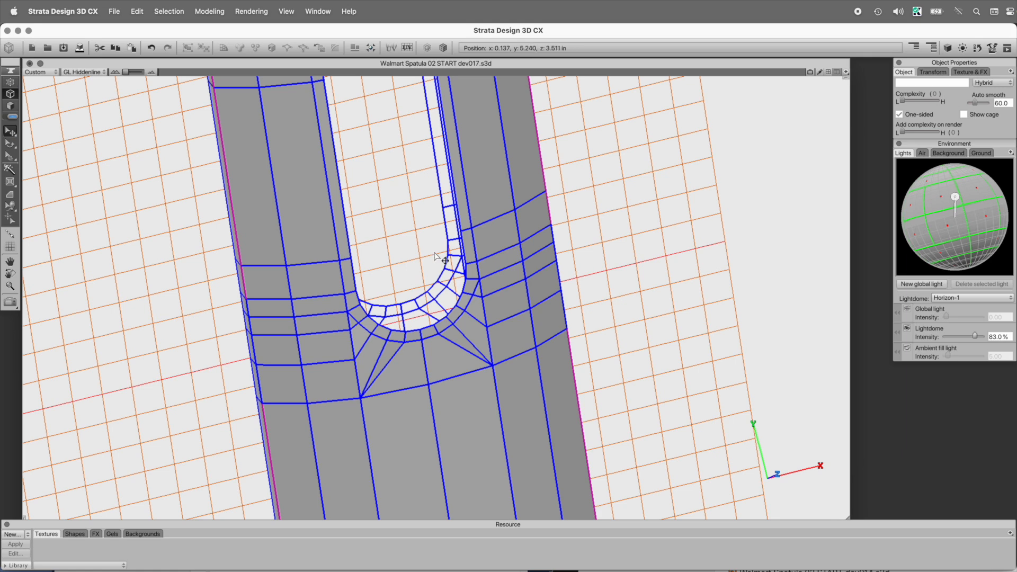
double_click(443, 276)
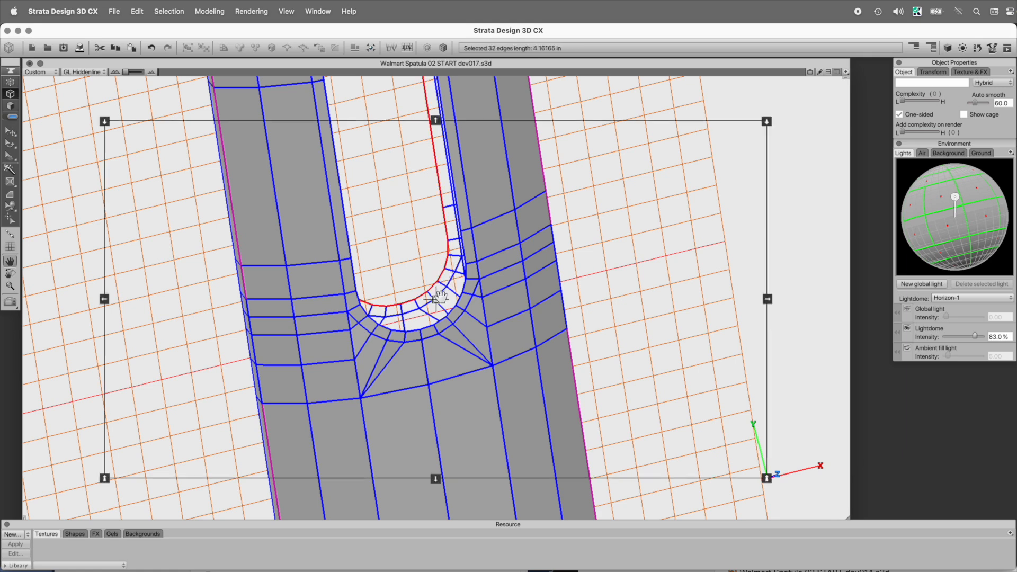
left_click(430, 294, "super")
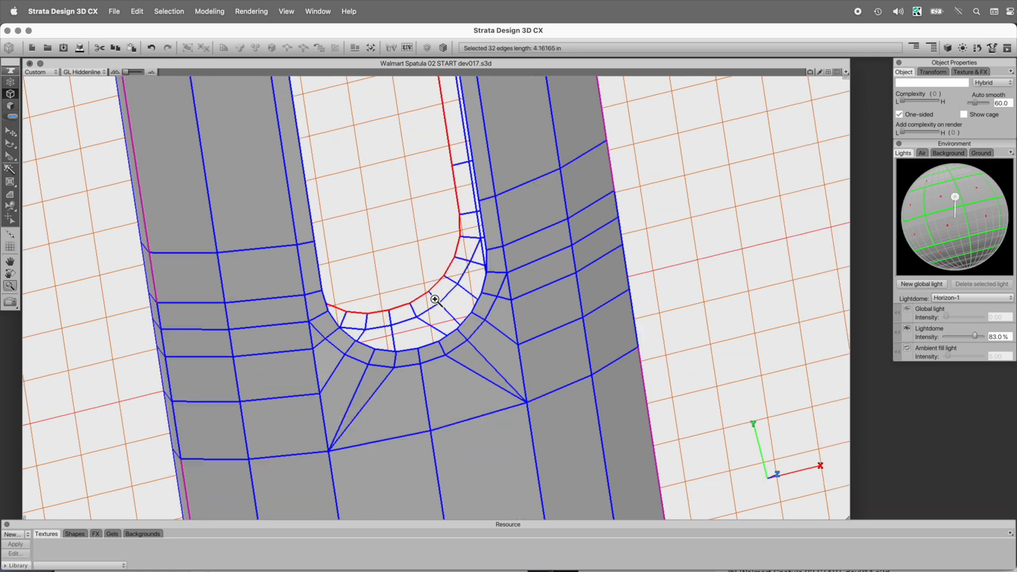
double_click(431, 347, "shift")
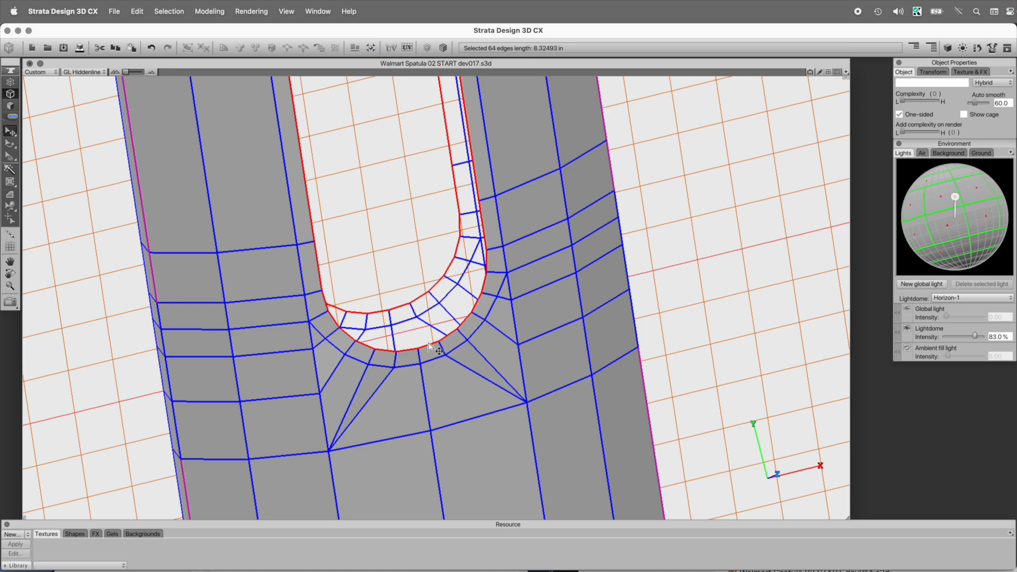
key("0")
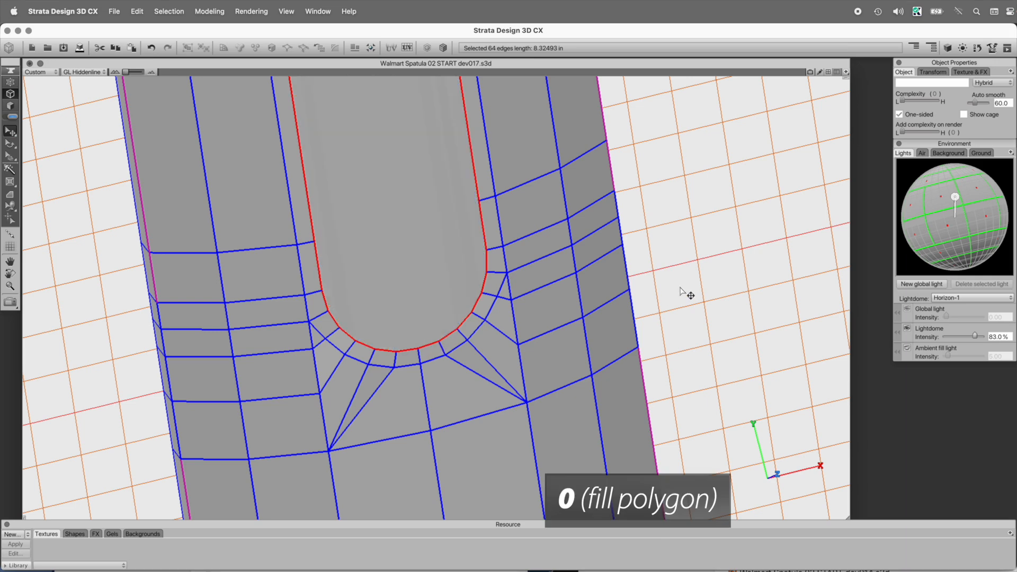
left_click(681, 289)
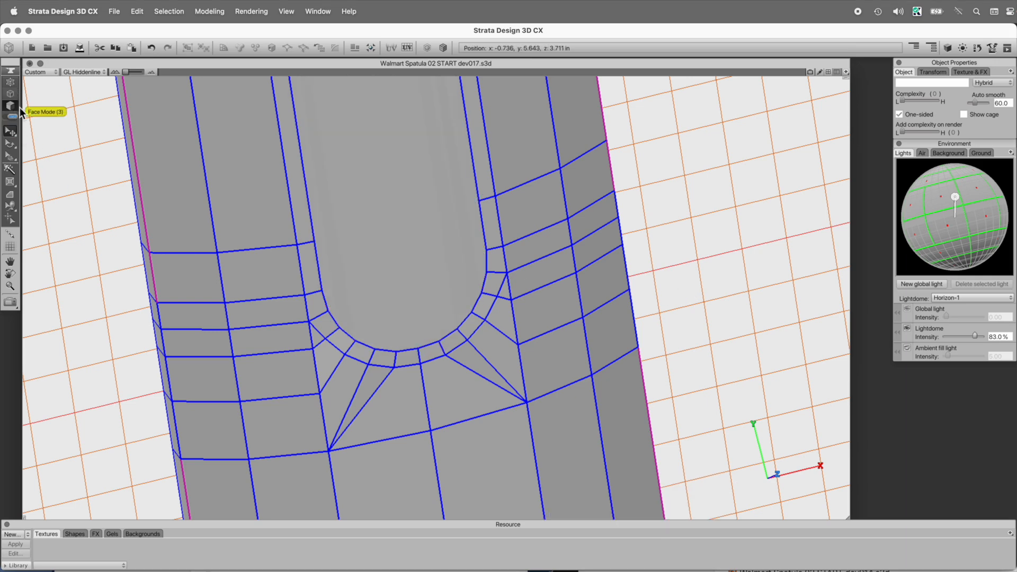
Step: Select the filled slot faces on the front and back and bridge them to form the hole's inner wall
left_click(12, 108)
left_click(376, 245)
left_click_drag(375, 244, 226, 317)
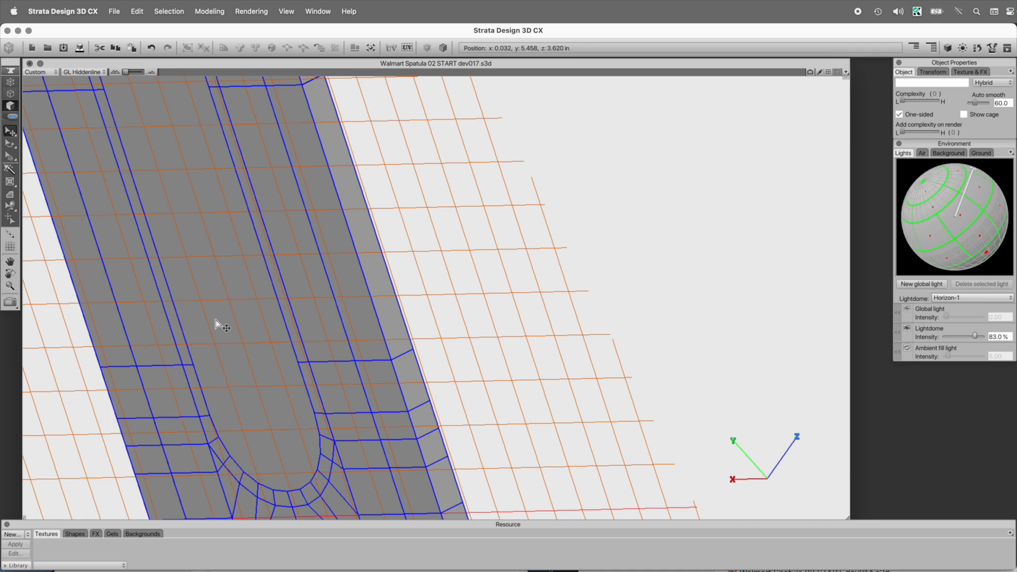
key("b")
left_click_drag(466, 262, 604, 170)
left_click_drag(604, 169, 238, 277)
left_click(365, 277)
Step: Ring-select the edges crossing the slot's inner wall and connect them to add a middle edge loop
left_click(10, 95)
left_click(374, 220)
key("r")
key("c")
Step: Loop-select the slot's front and back rim edges and bevel them by about 0.017 in
left_click(427, 218)
key("l")
key("l")
left_click_drag(565, 350, 642, 247)
left_click_drag(329, 220, 585, 417)
left_click_drag(557, 371, 458, 321)
left_click(10, 195)
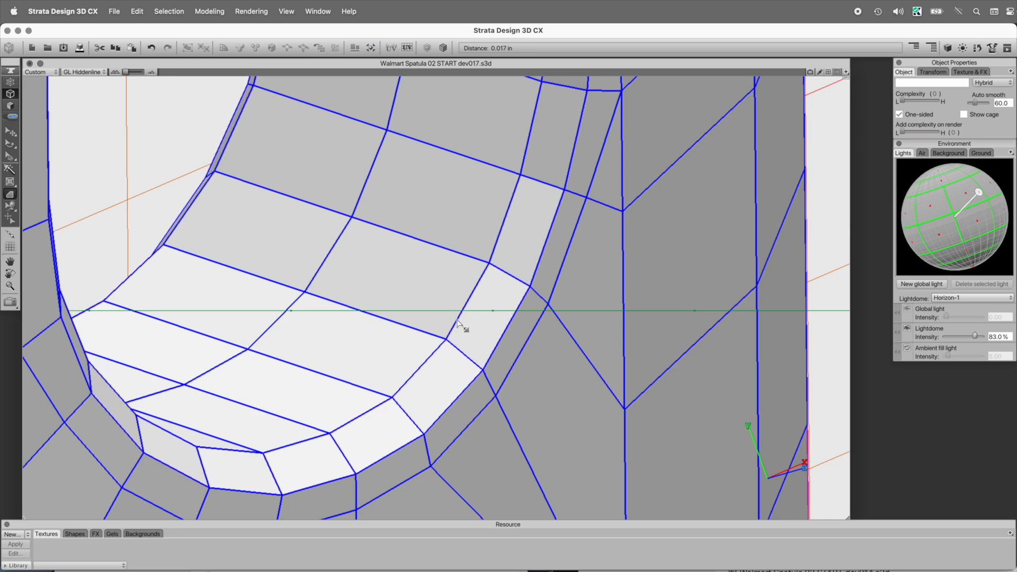
Step: Set the spatula mesh's subdivision complexity to 2
left_click(918, 101)
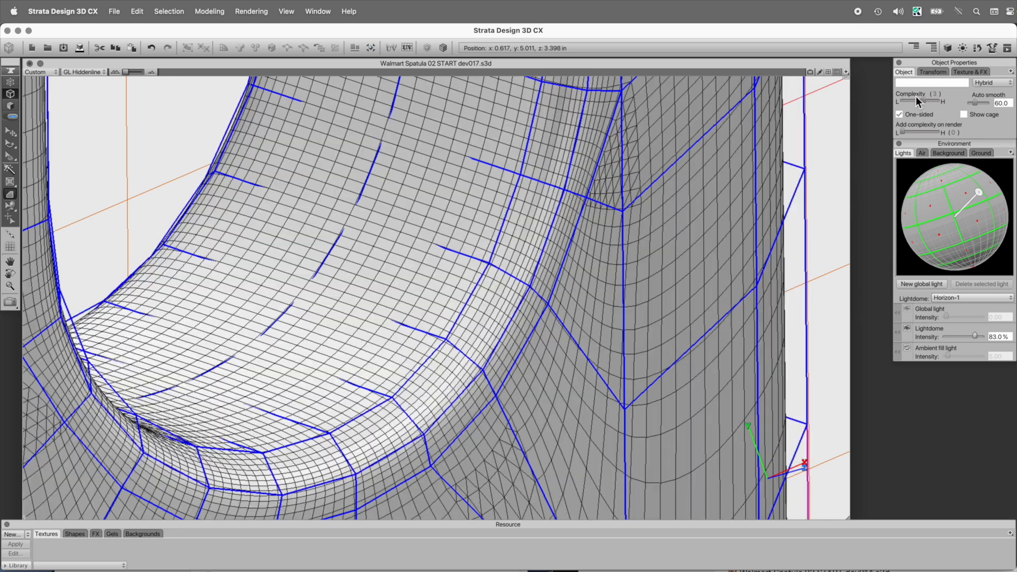
left_click(914, 114)
left_click(916, 102)
key("space")
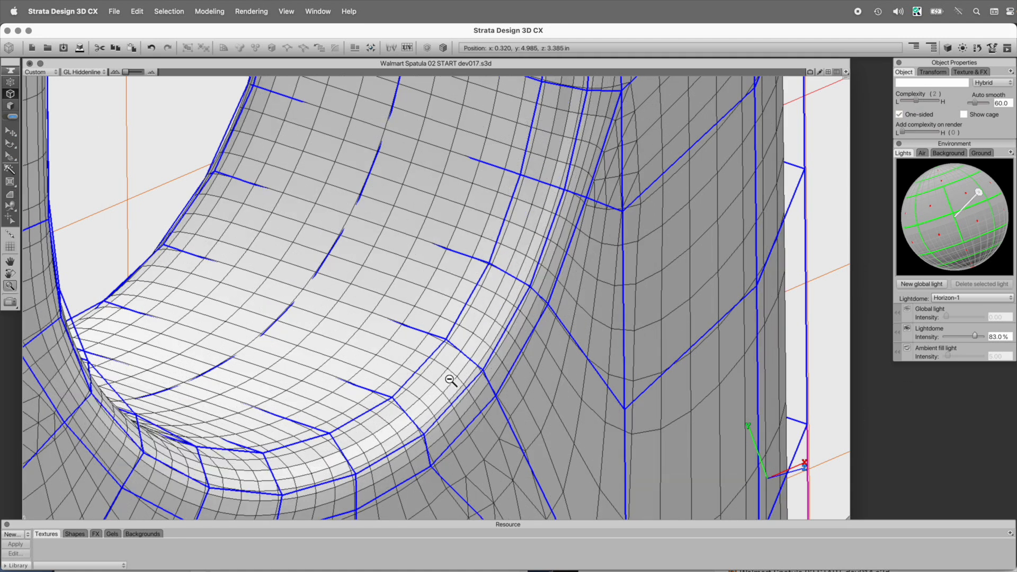
key("alt+super+space")
left_click(507, 385, "alt+super")
left_click(479, 361, "alt+super")
left_click_drag(462, 329, 522, 368)
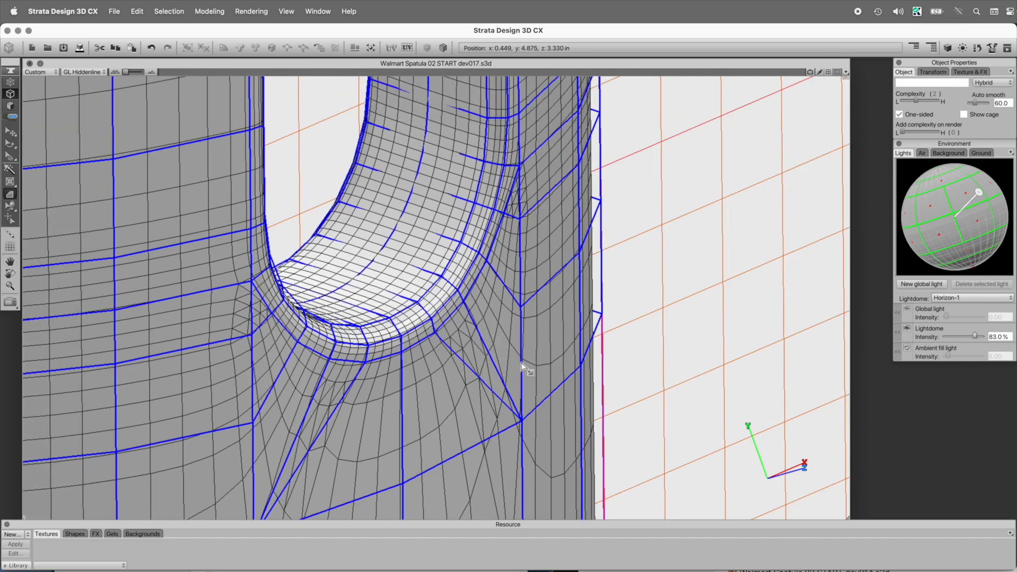
Step: Leave mesh editing and examine the subdivided surface around the slot for irregularities from different angles
key("Escape")
key("alt+super+space")
left_click(447, 301, "alt+super")
left_click(431, 303, "alt+super")
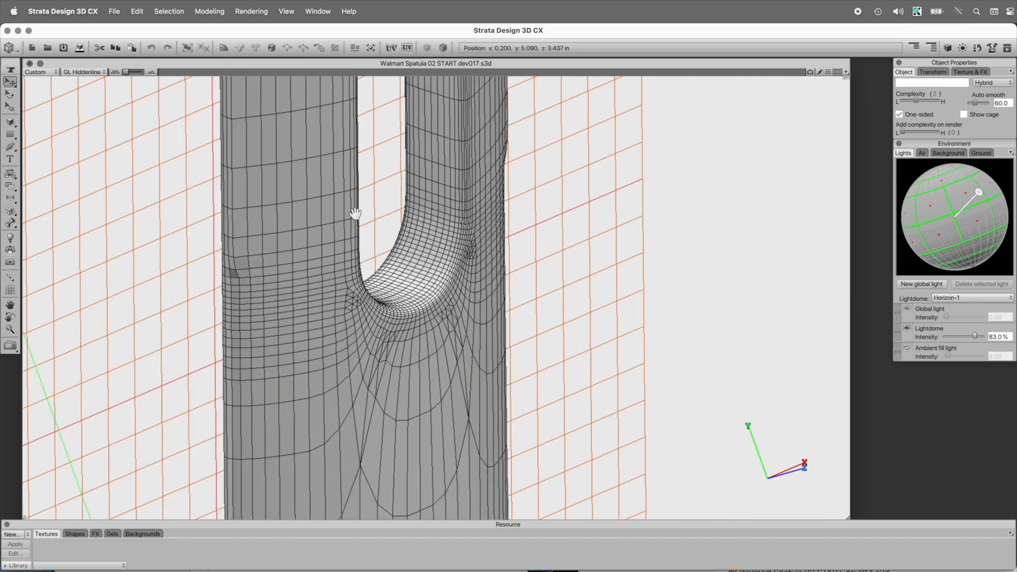
key("alt+space")
left_click_drag(325, 216, 233, 216, "alt")
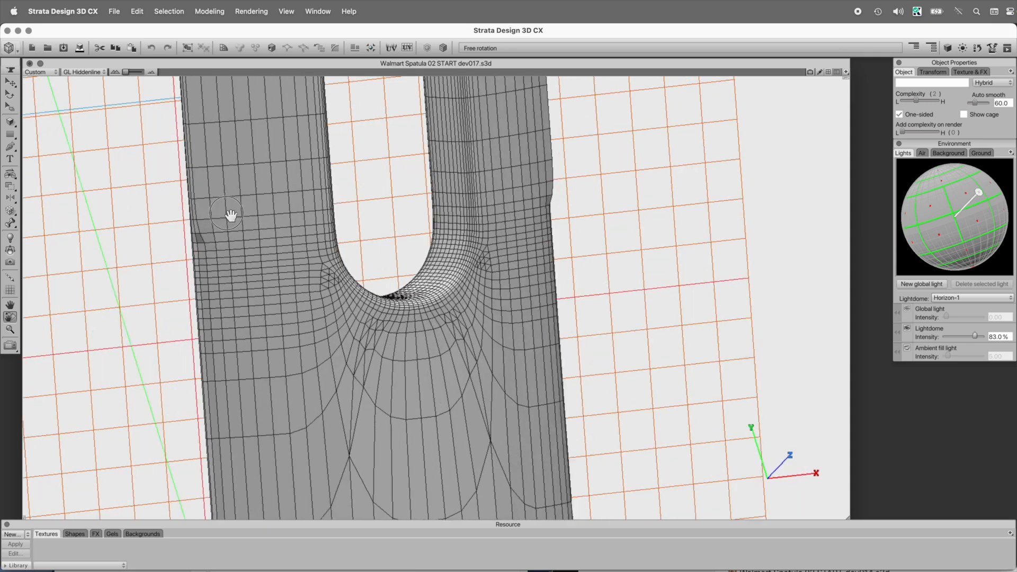
Step: Reopen the mesh for edge editing, select every edge, and toggle hardness on and off to clear all hard edges
double_click(204, 233)
key("alt+space")
left_click_drag(256, 252, 212, 249, "alt")
left_click(10, 94)
left_click_drag(251, 210, 295, 215, "alt")
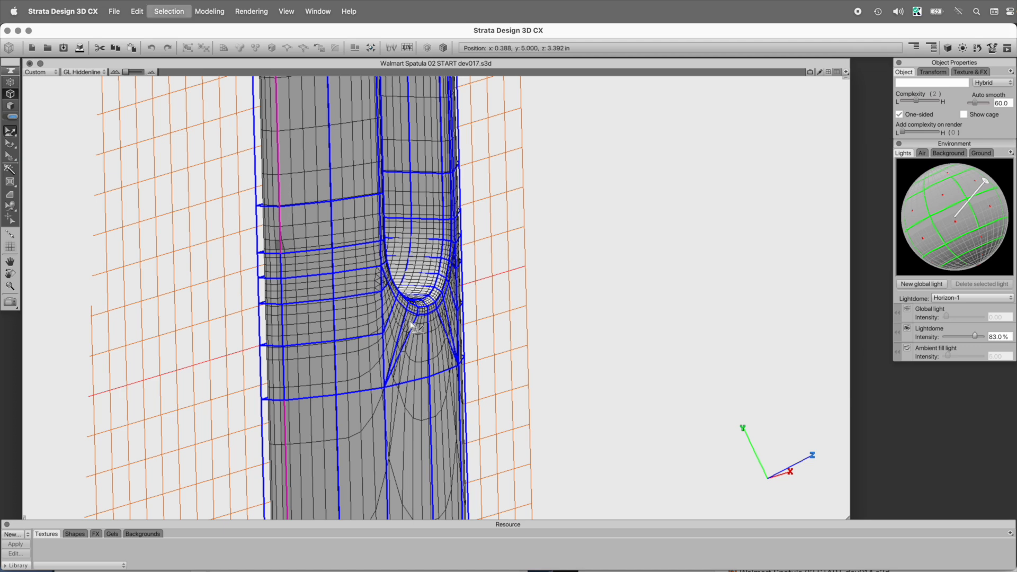
right_click(534, 252)
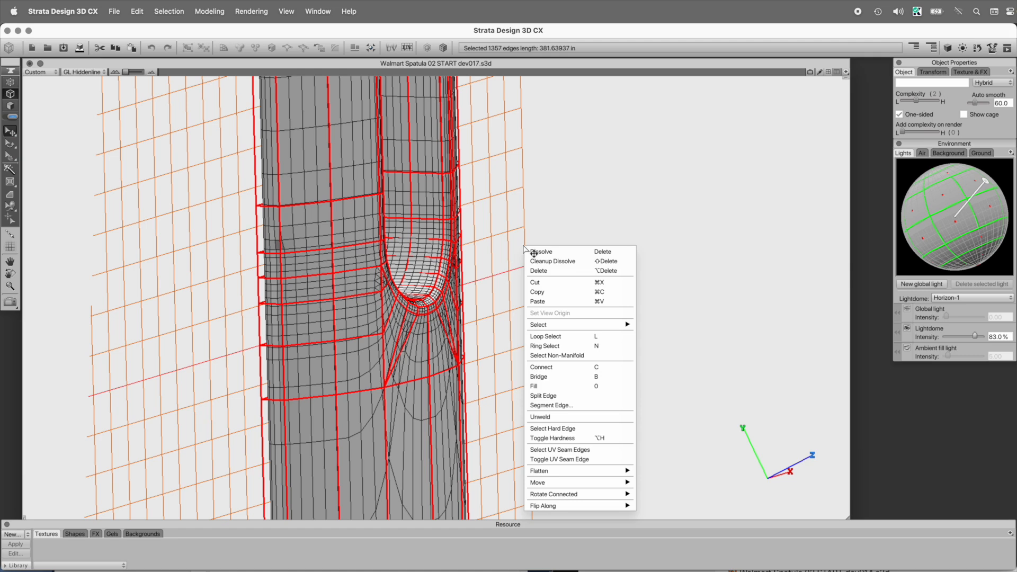
left_click(486, 207)
key("alt+h")
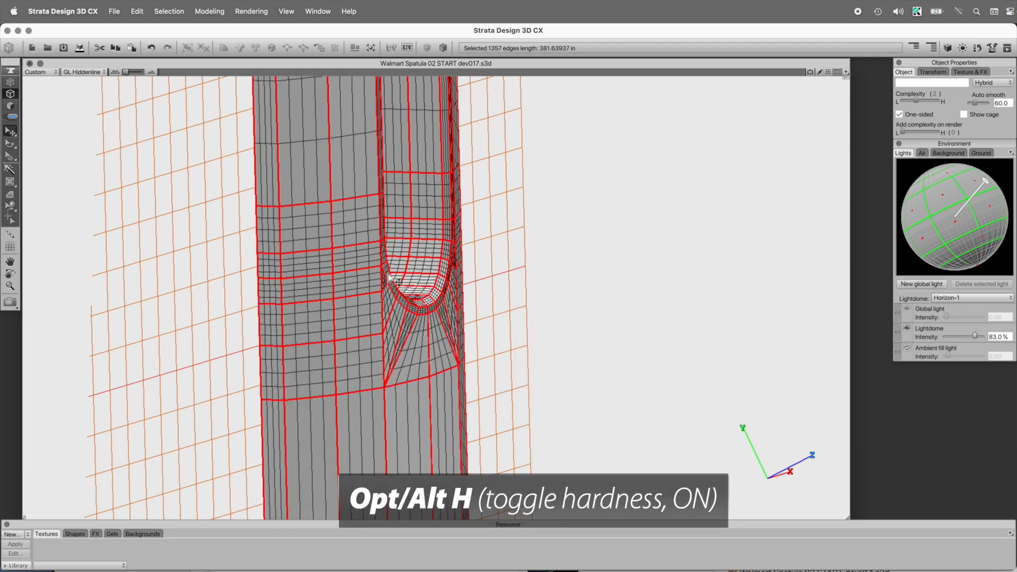
key("alt+h")
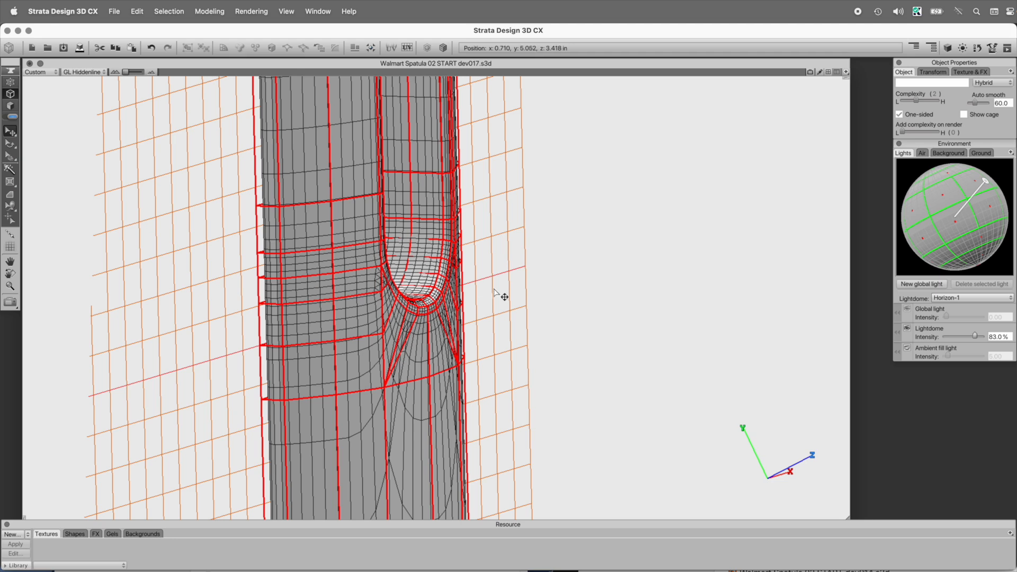
left_click(573, 298)
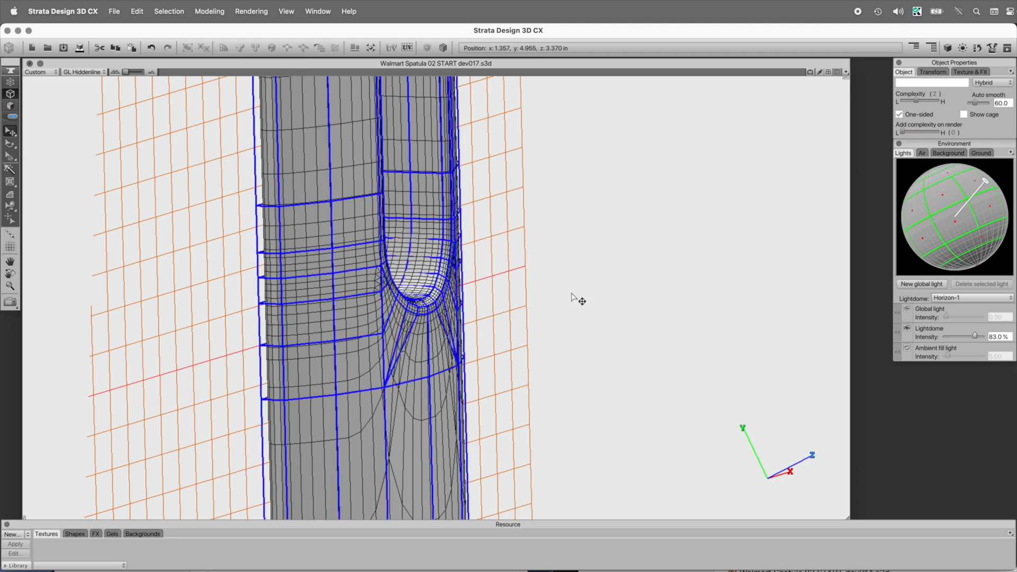
Step: Leave mesh editing and examine the whole spatula in smooth shading, from the slotted handle end to the blade
key("Tab")
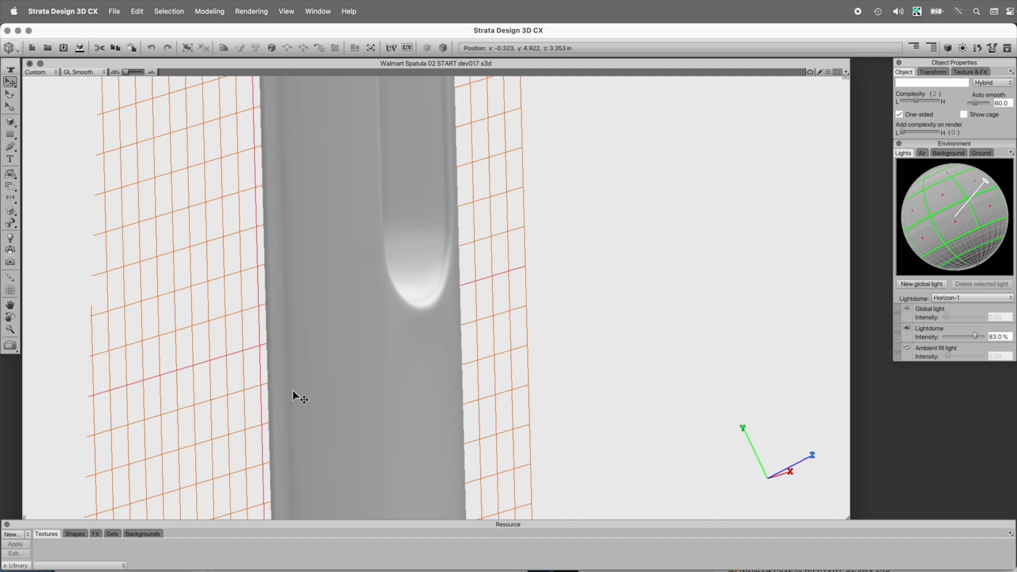
left_click(361, 381, "alt+super")
left_click(362, 371, "alt+super")
left_click(411, 350, "alt+super")
left_click_drag(500, 345, 424, 330)
left_click_drag(547, 293, 509, 356)
key("super+f")
mouse_move(544, 391)
left_mouse_down()
mouse_move(638, 370)
mouse_move(545, 380)
left_mouse_up()
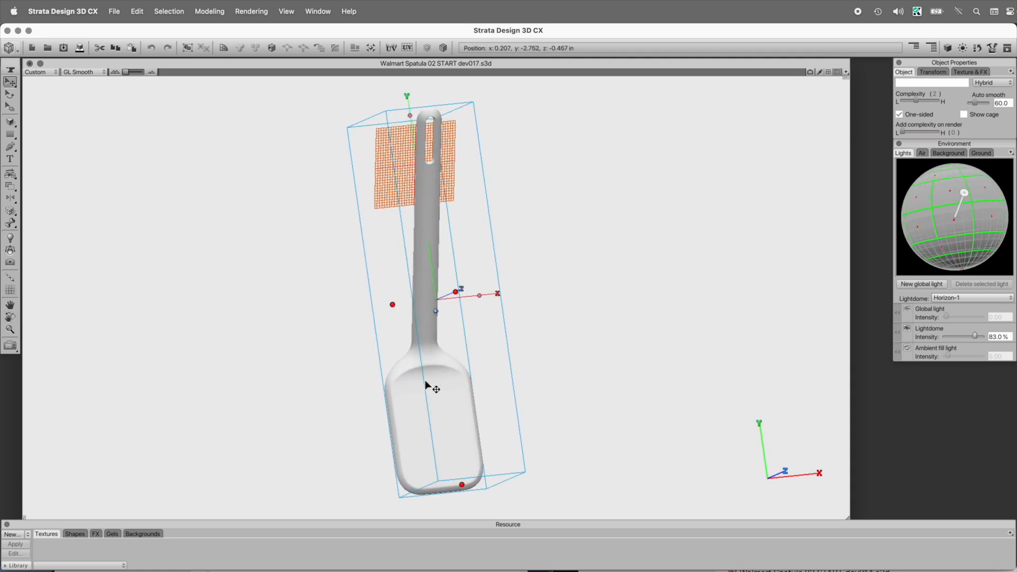